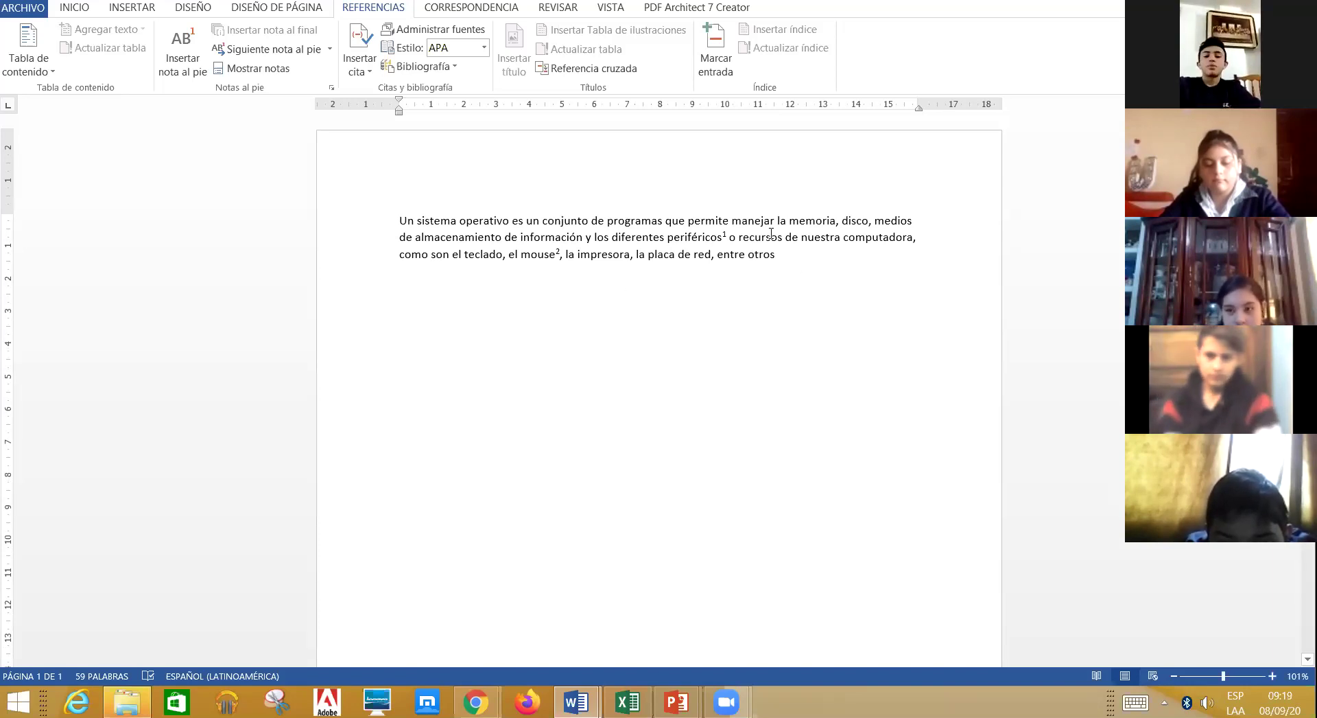
Start a new citation source at the end of the paragraph, after "entre otros", with the source type Sitio web
click(784, 255)
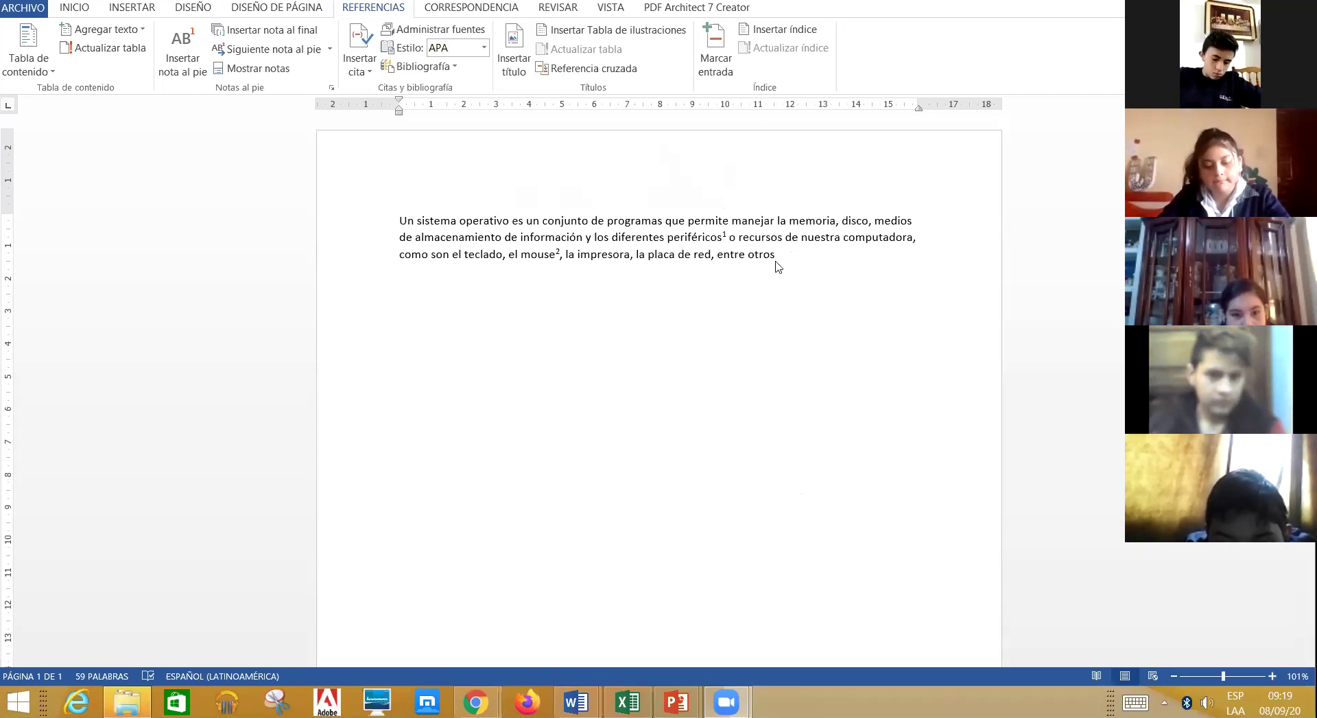
key(BackSpace)
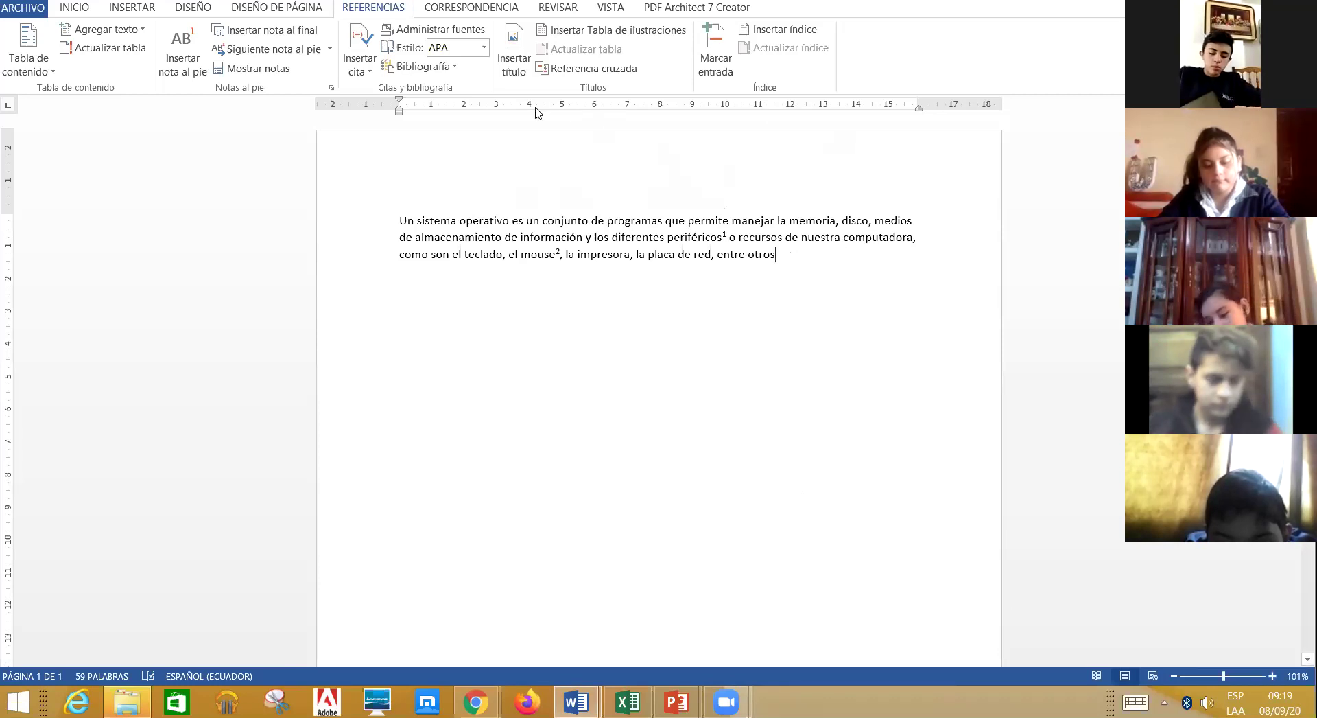
click(371, 69)
click(384, 91)
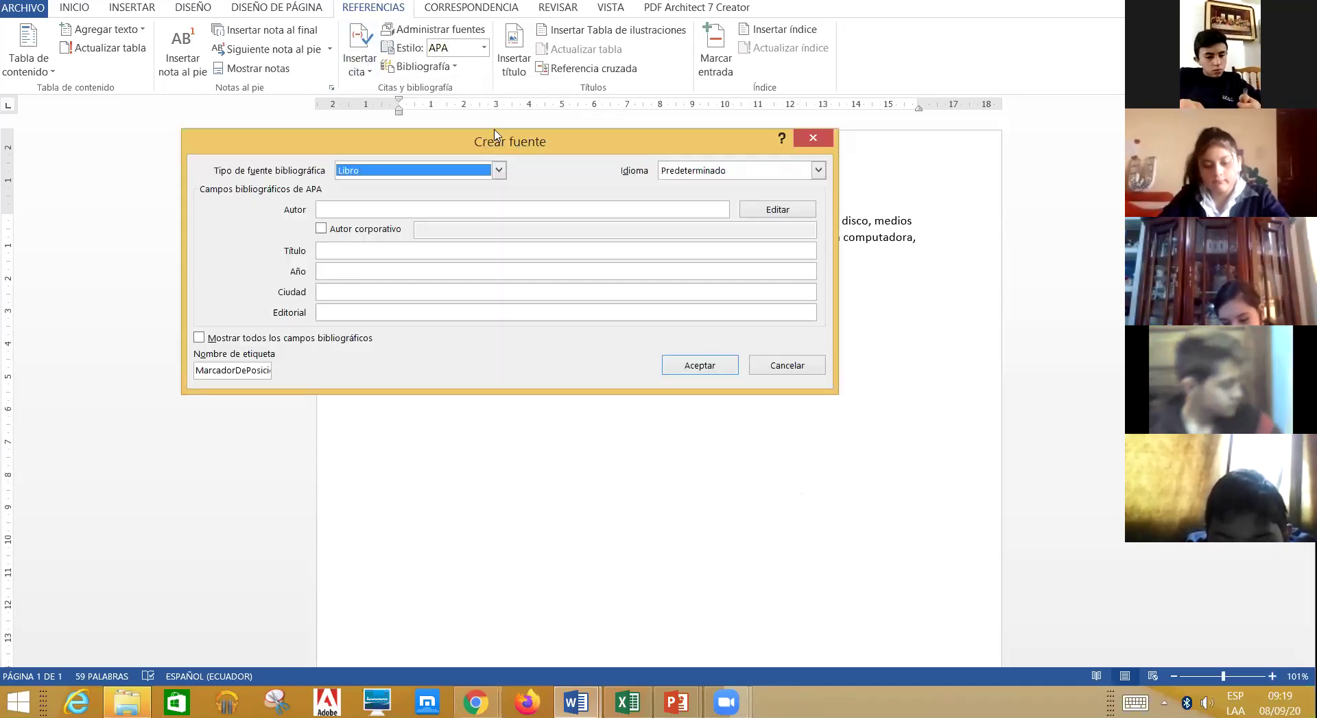
click(498, 170)
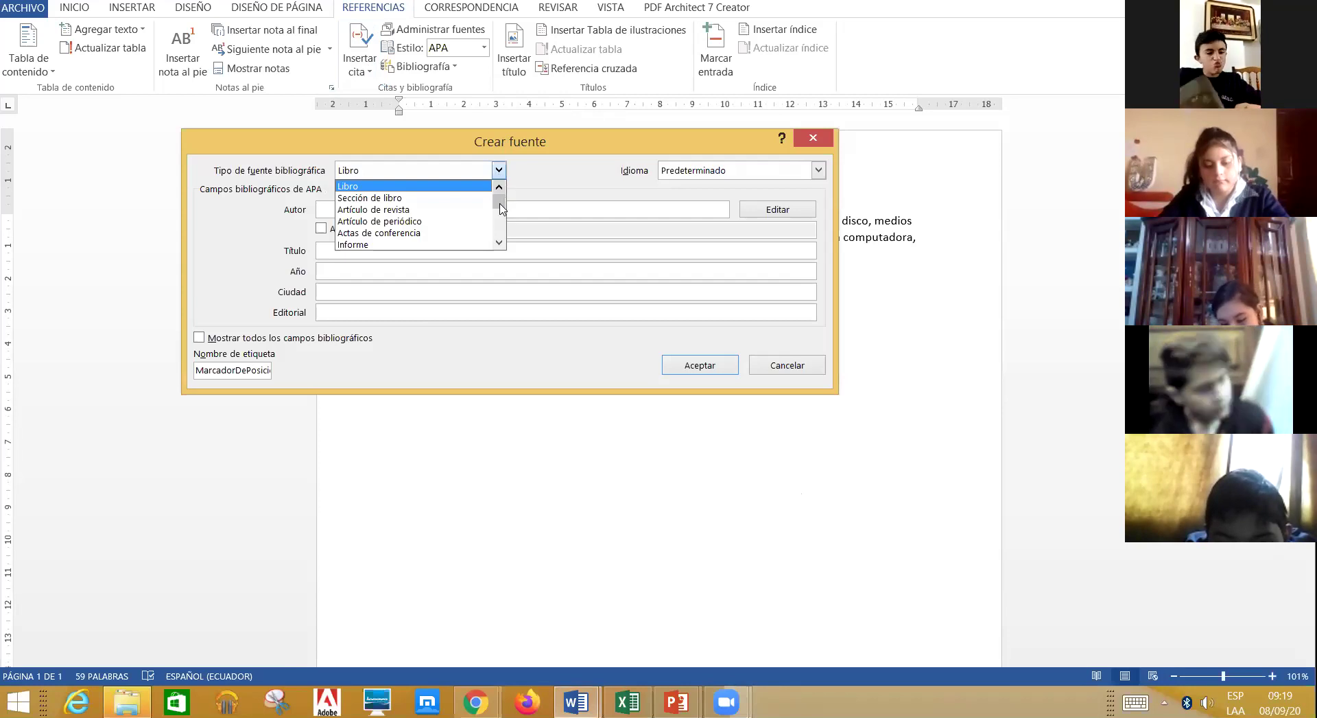
drag(499, 207, 501, 215)
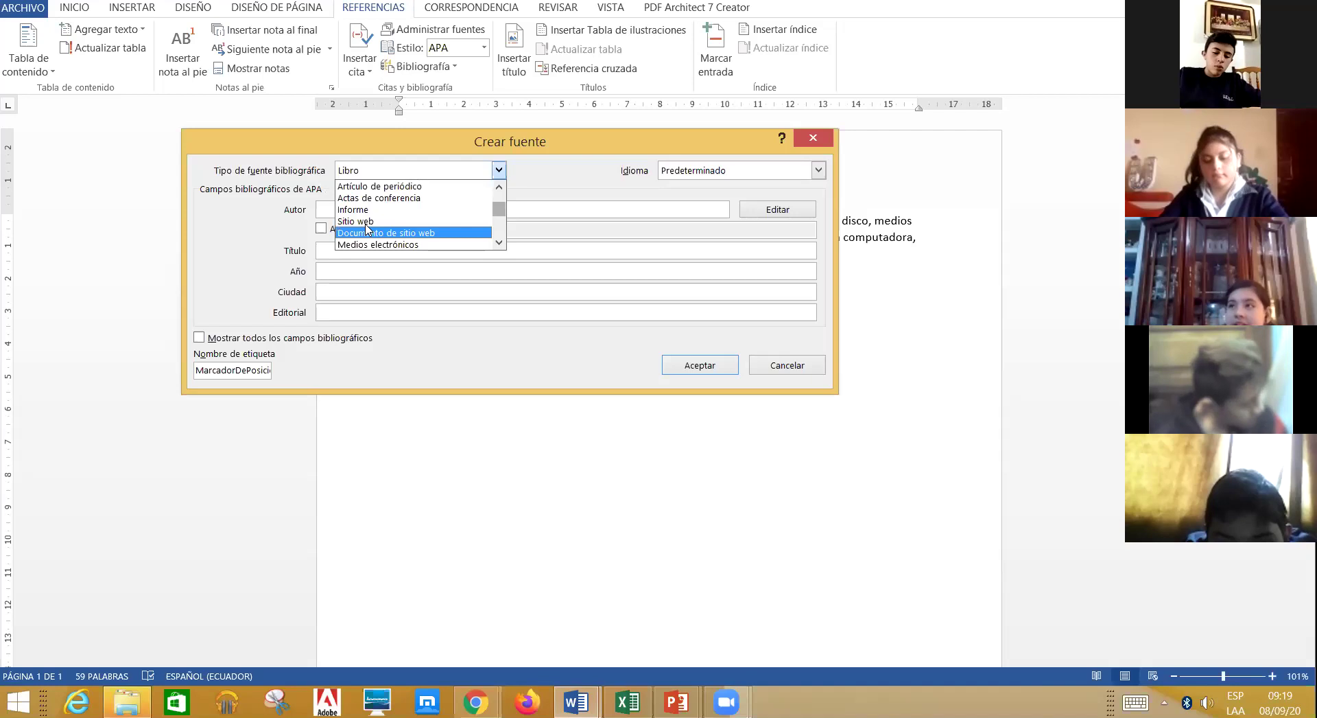
click(366, 222)
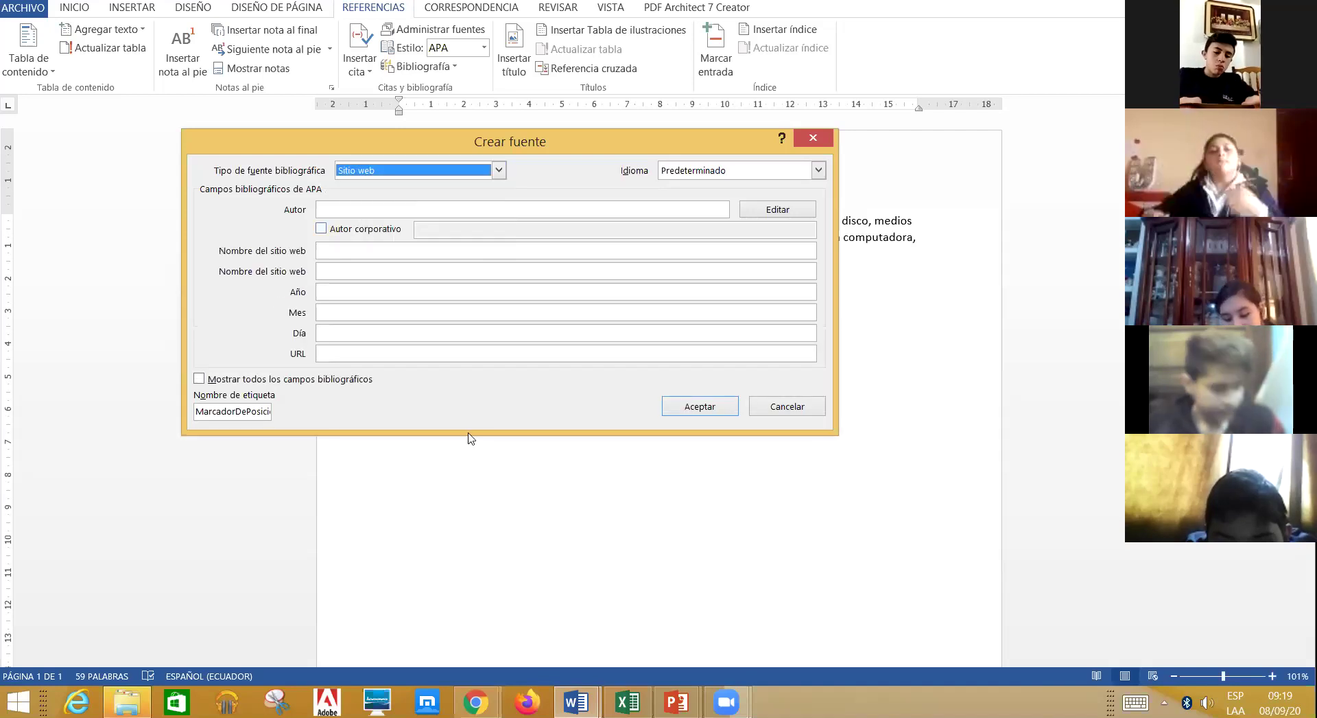
Switch to the Chrome search results for sistemas operativos and open the page "¿Qué es un sistema operativo? | Desarrollar Inclusión"
click(419, 204)
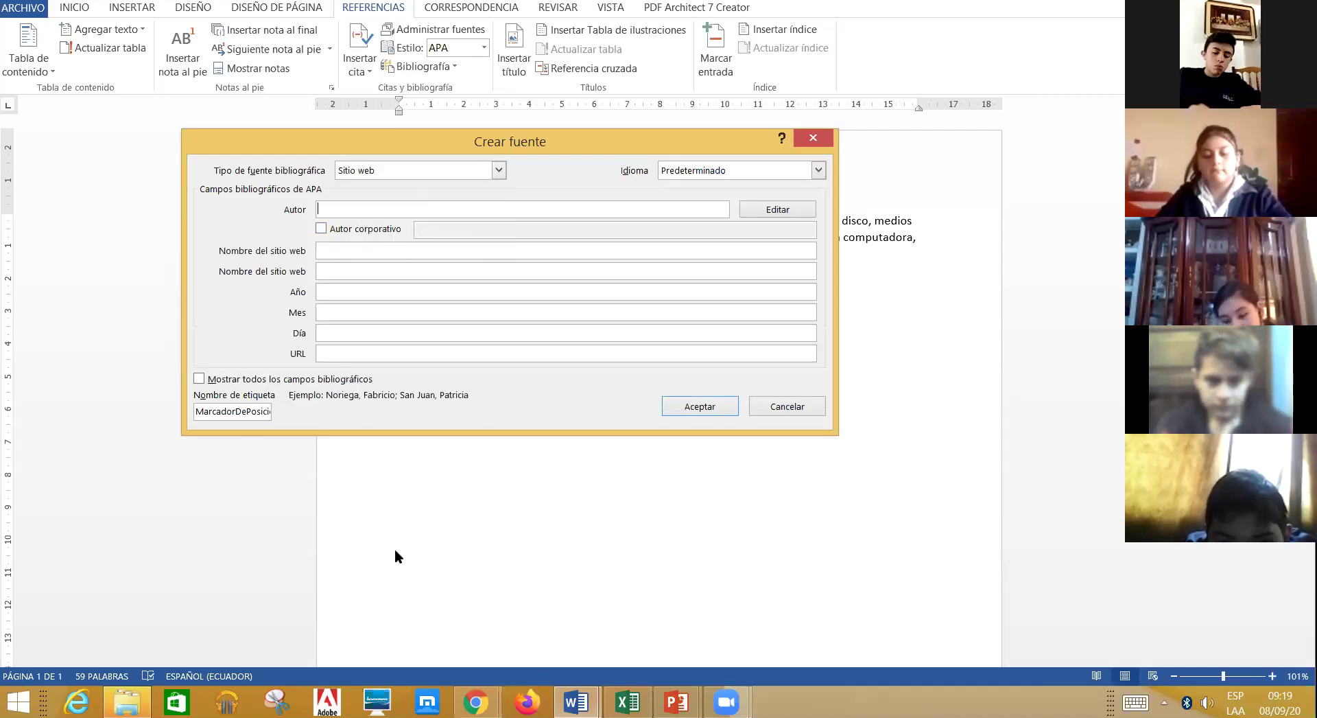
mouse_move(475, 701)
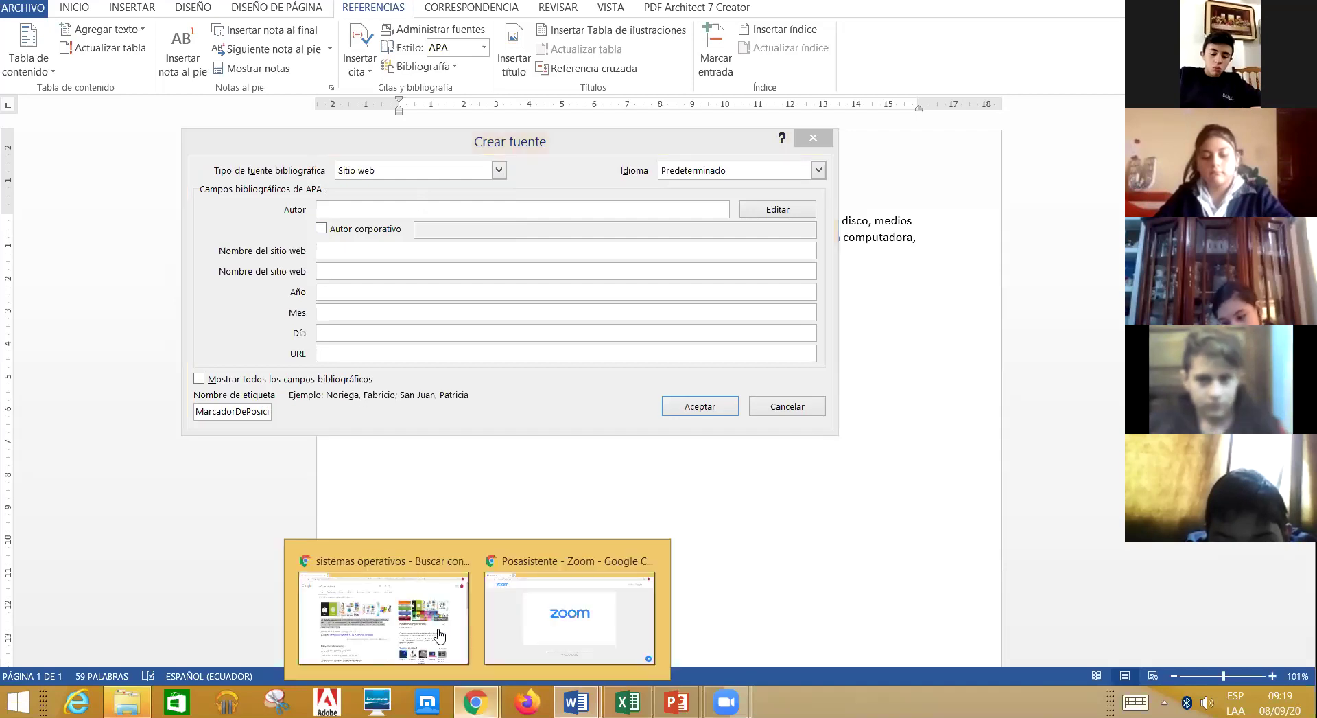
click(439, 629)
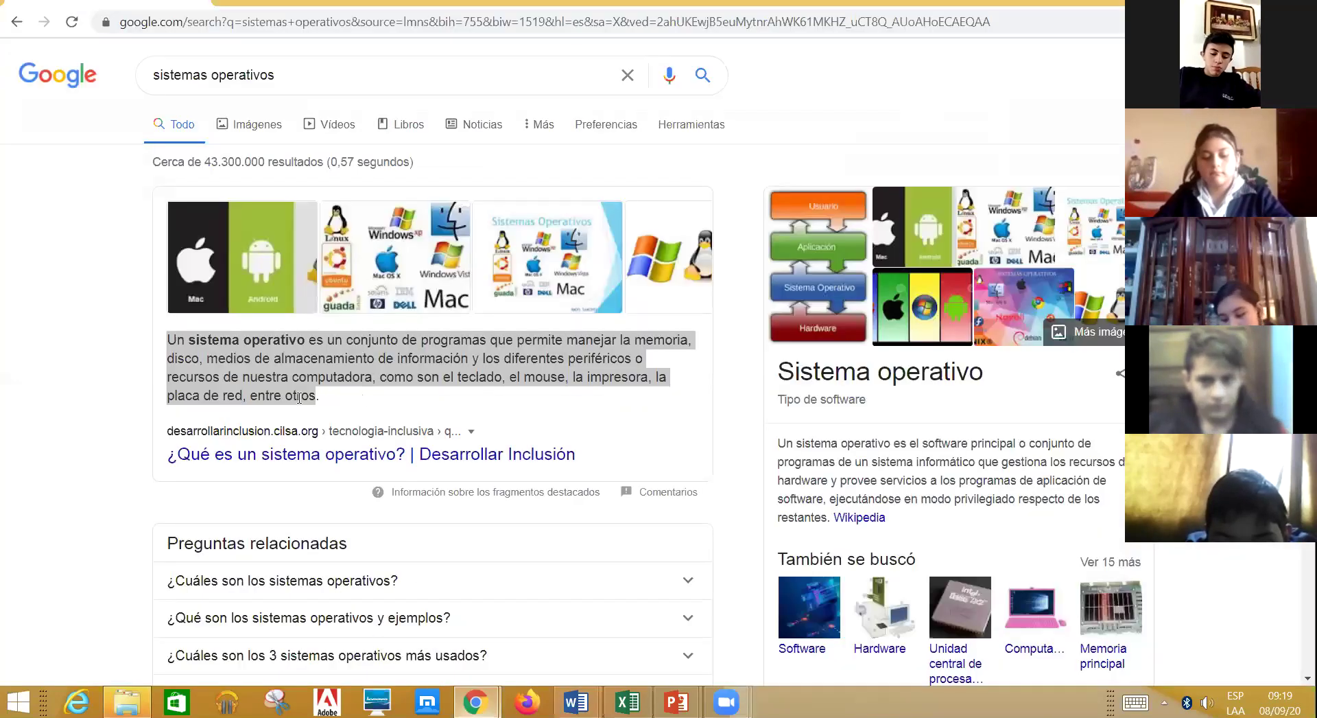
click(274, 458)
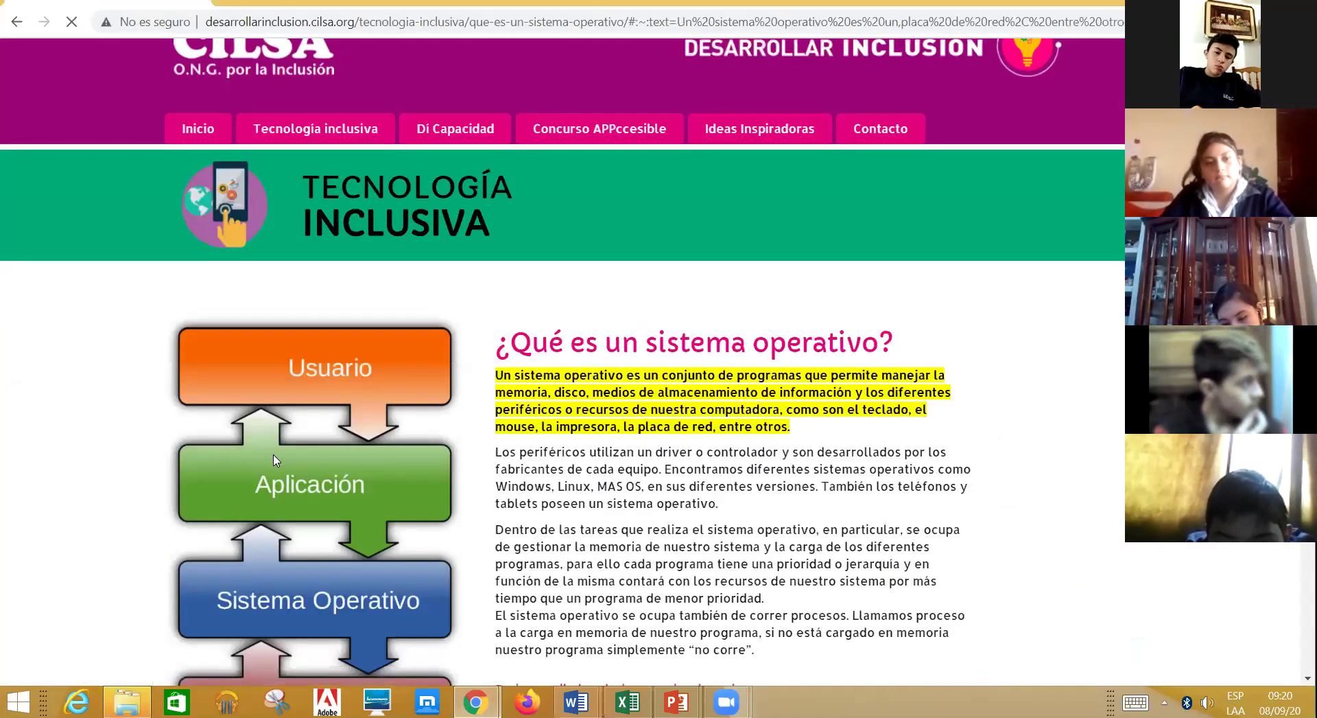
Examine the article page from its header to its footer for the author and publication details of the source
scroll(275, 459, up, 1)
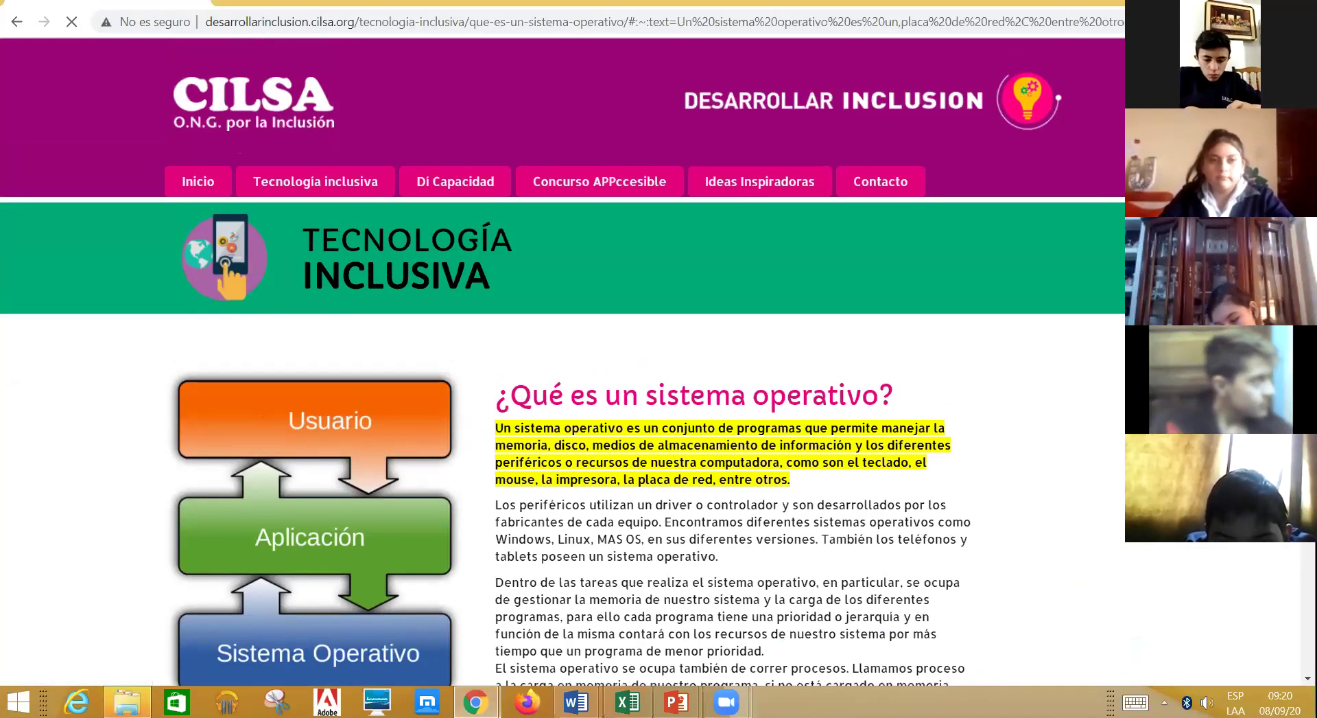
scroll(357, 124, down, 2)
scroll(357, 124, down, 5)
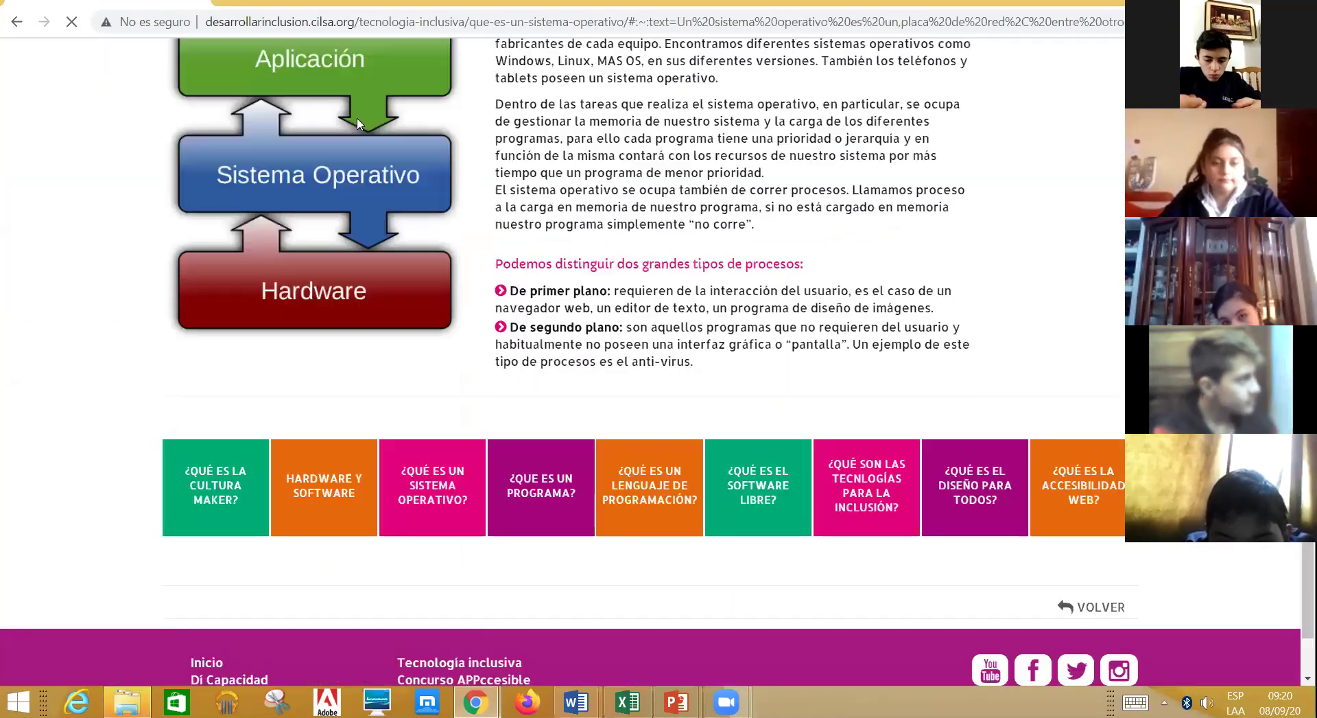
scroll(358, 124, down, 1)
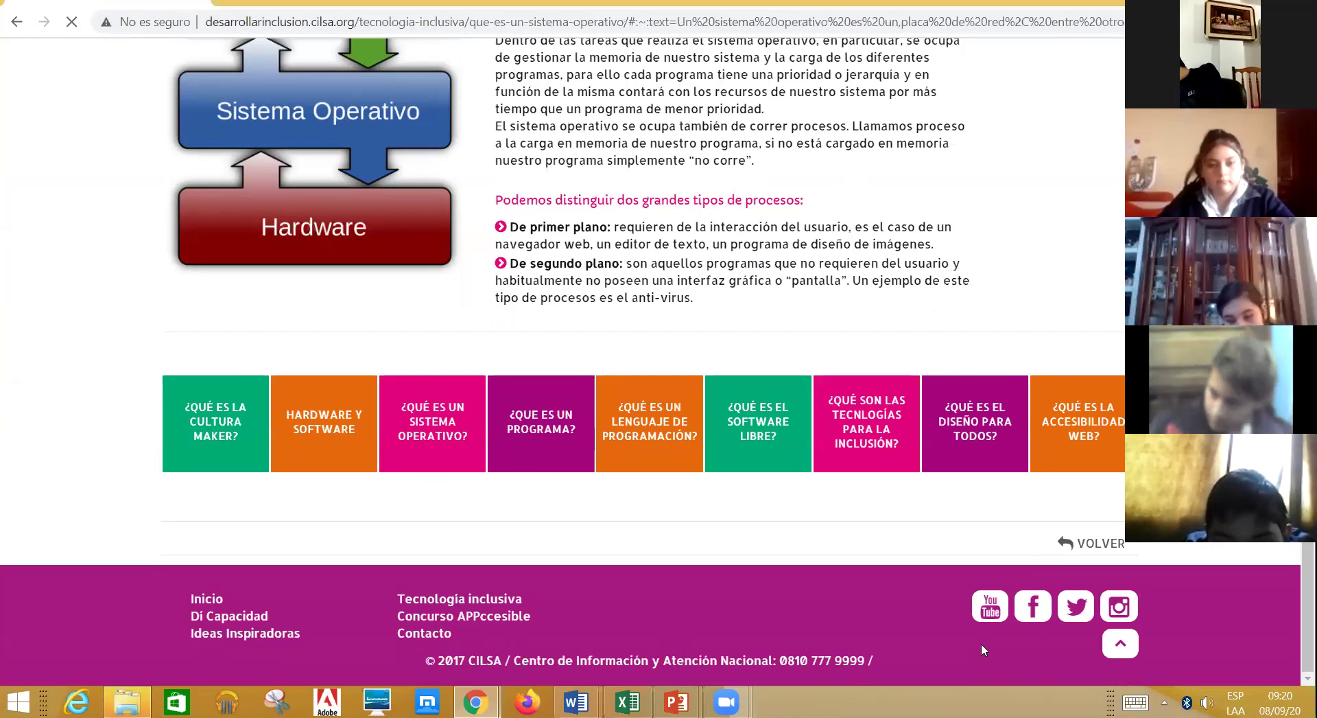
scroll(981, 644, up, 2)
scroll(984, 649, up, 9)
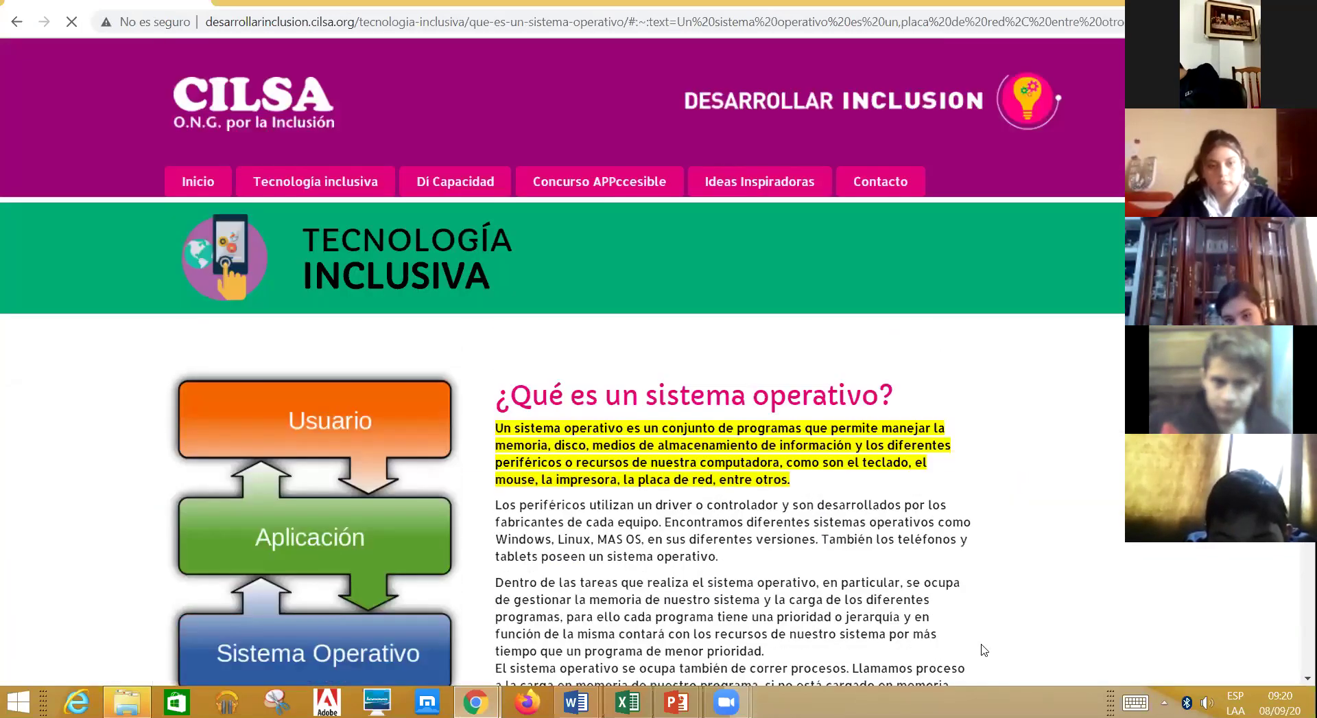
scroll(564, 668, down, 10)
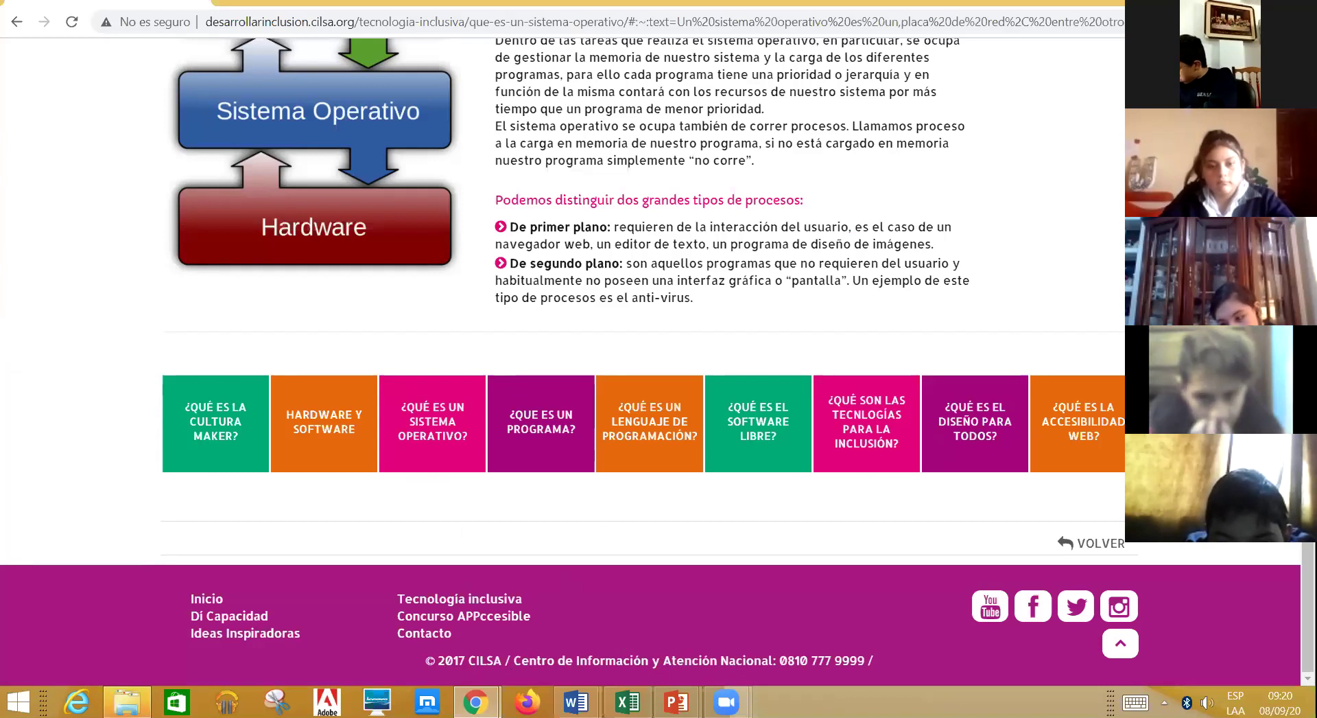
scroll(657, 356, up, 1)
scroll(605, 528, up, 1)
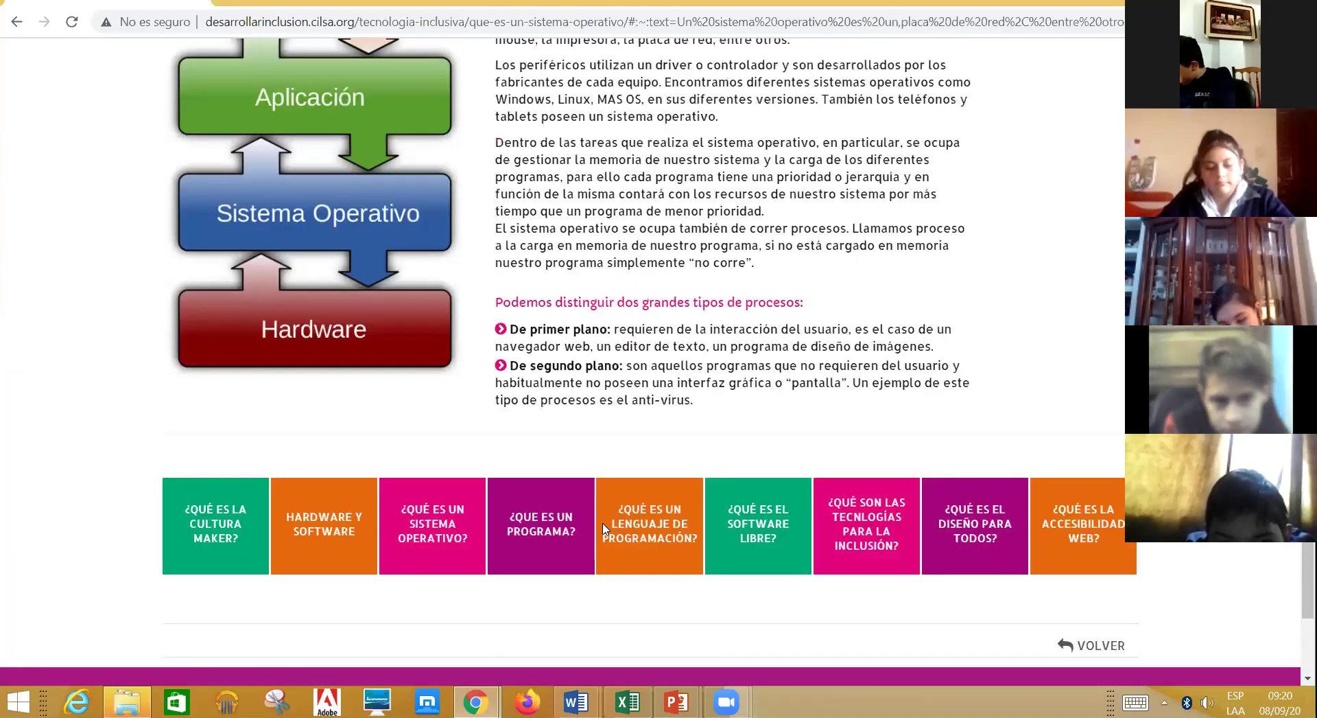
scroll(603, 528, up, 5)
scroll(320, 128, up, 1)
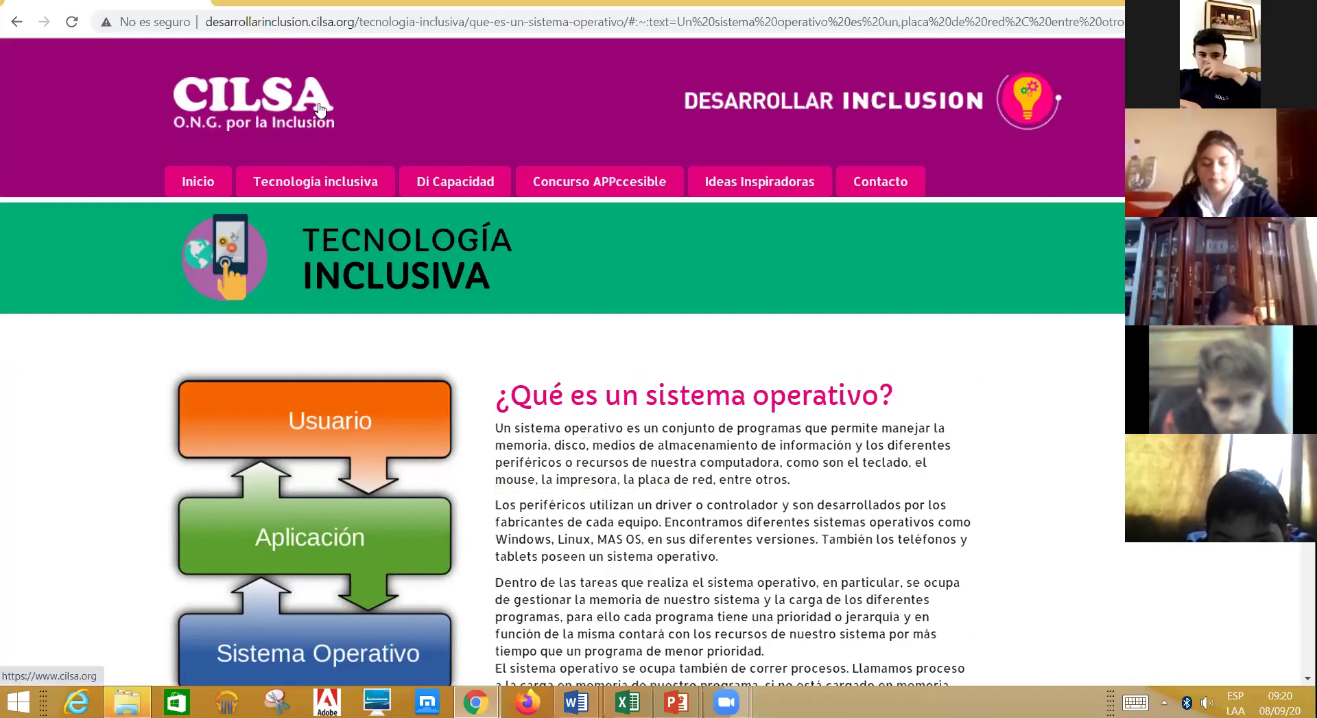
Return to the source form in Word and set CILSA as the corporate author
key(alt+Tab)
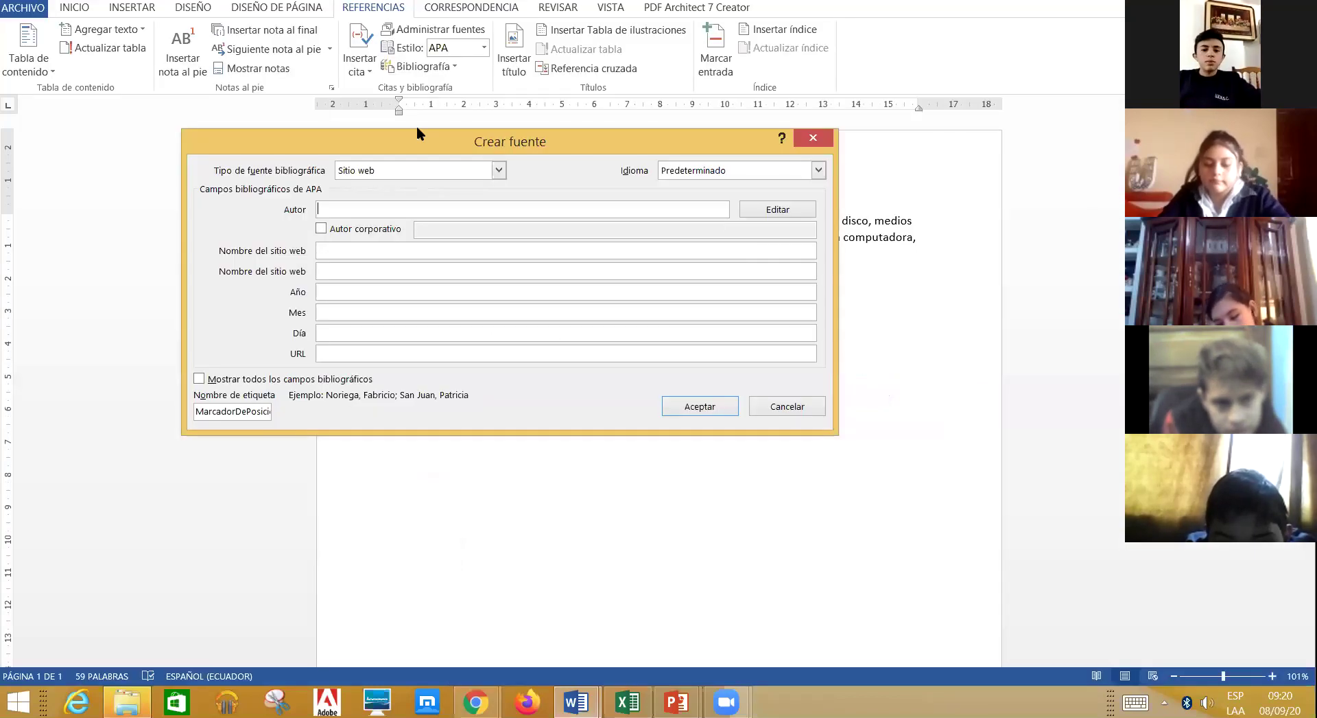
click(321, 230)
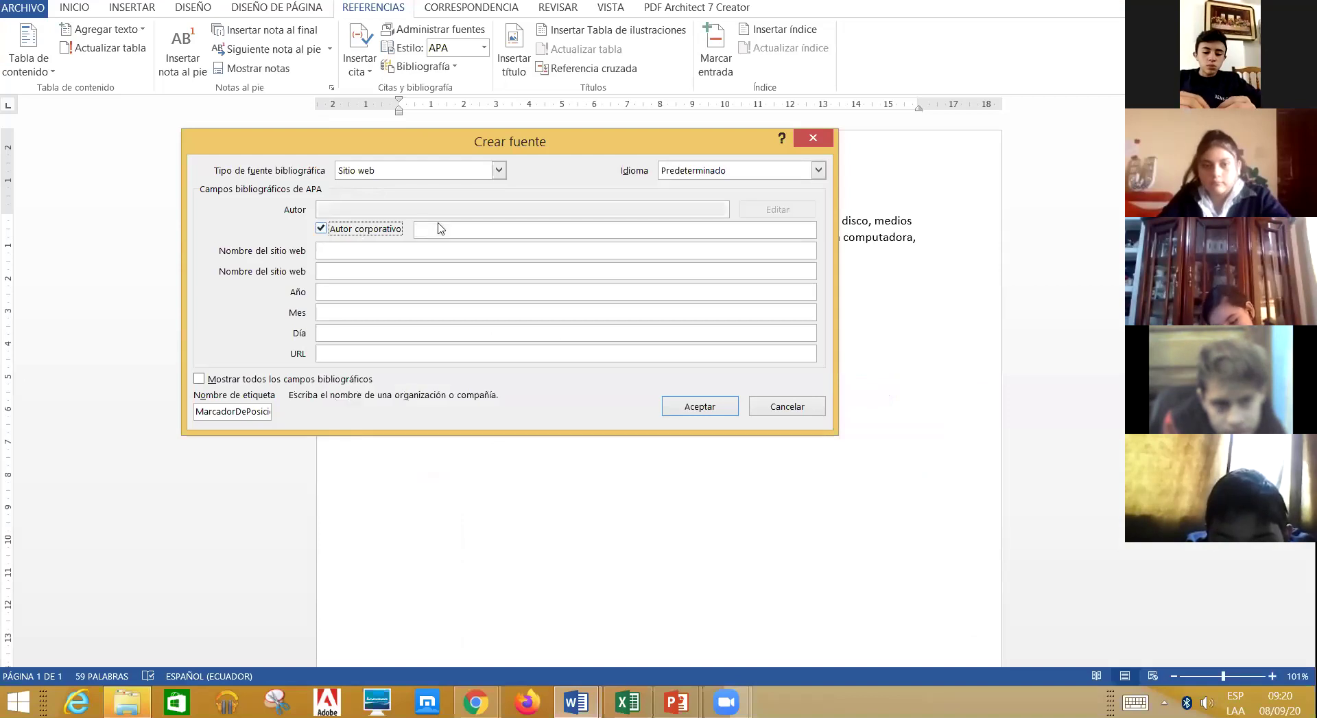
click(444, 224)
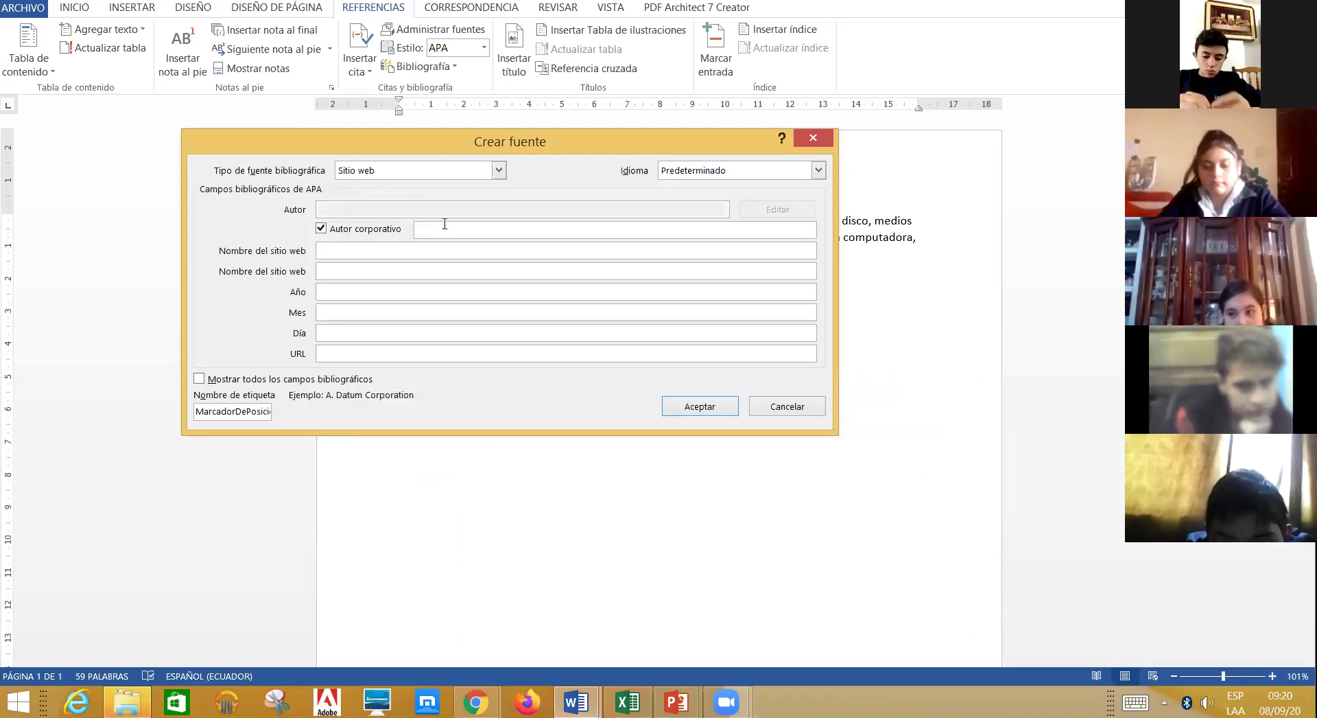
text(CILSA)
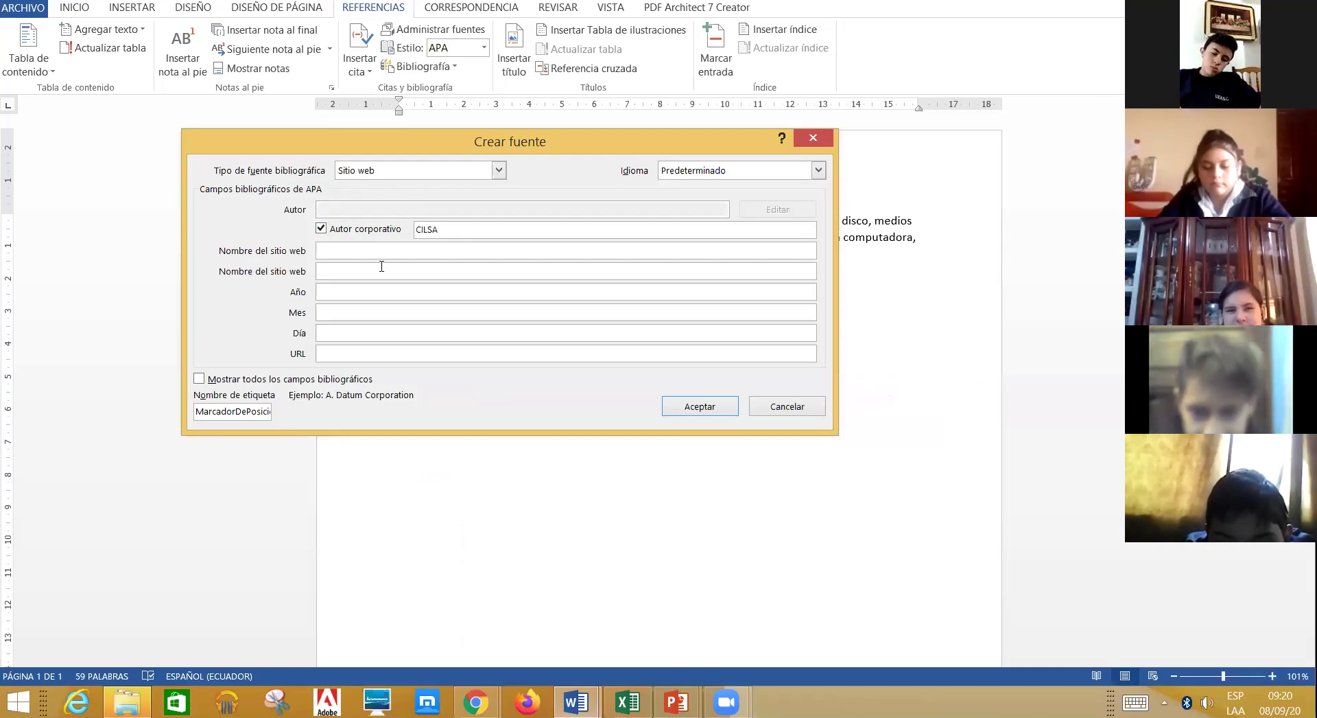
Enter "CILSA, ONG POR LA INCLUCION" as the first website name, checking the organization's name on the web page
click(339, 252)
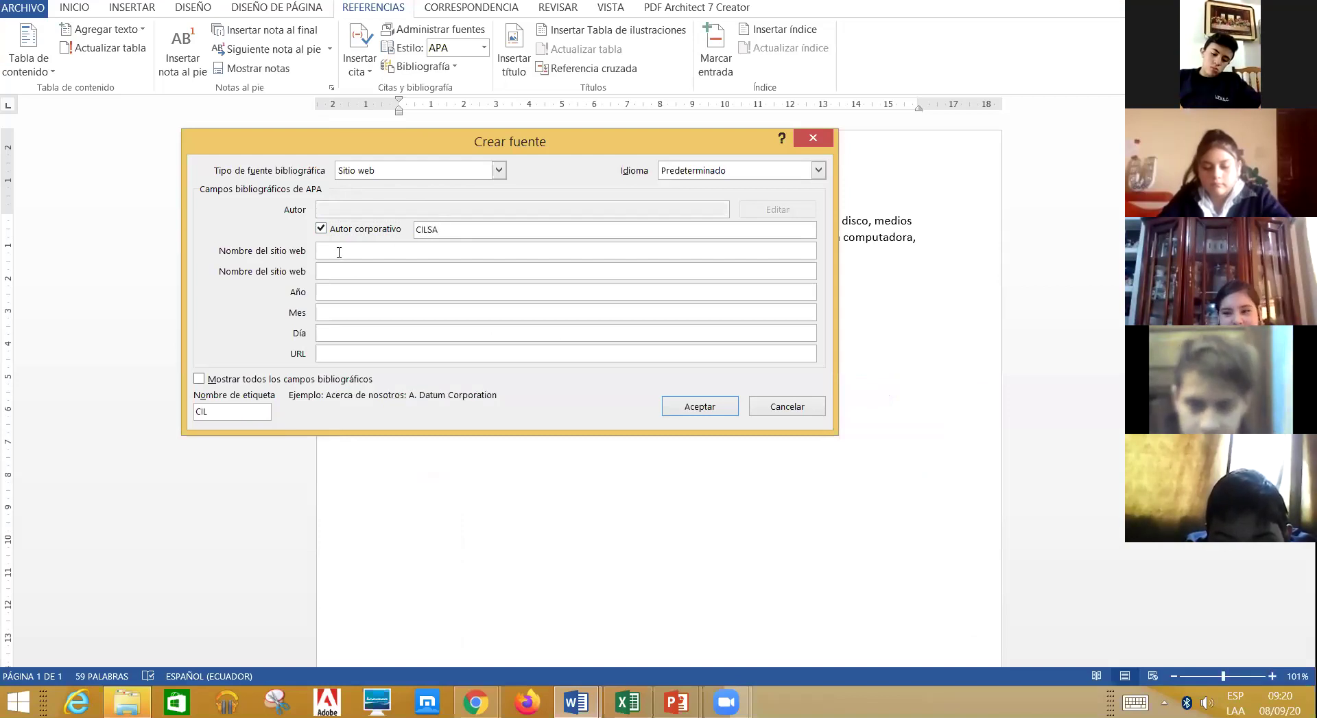
key(alt+Tab)
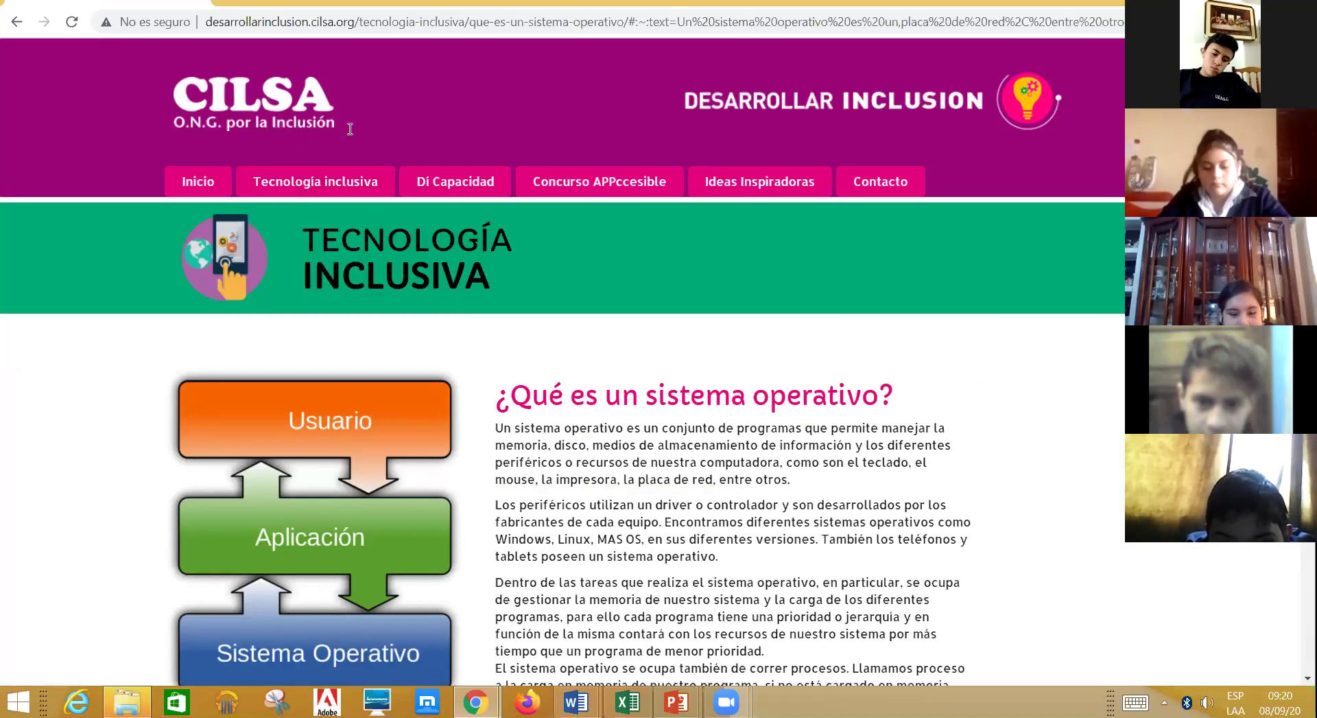
key(alt+Tab)
text(SA)
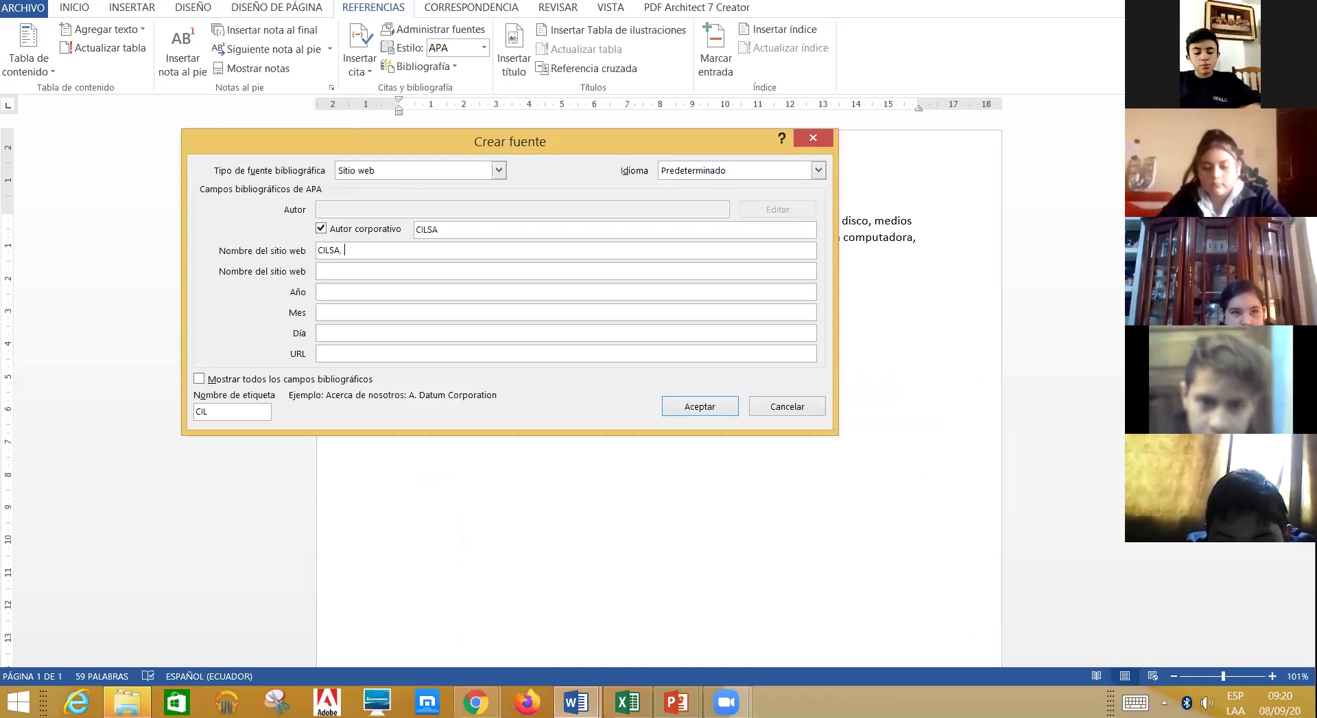
text(, ONG P)
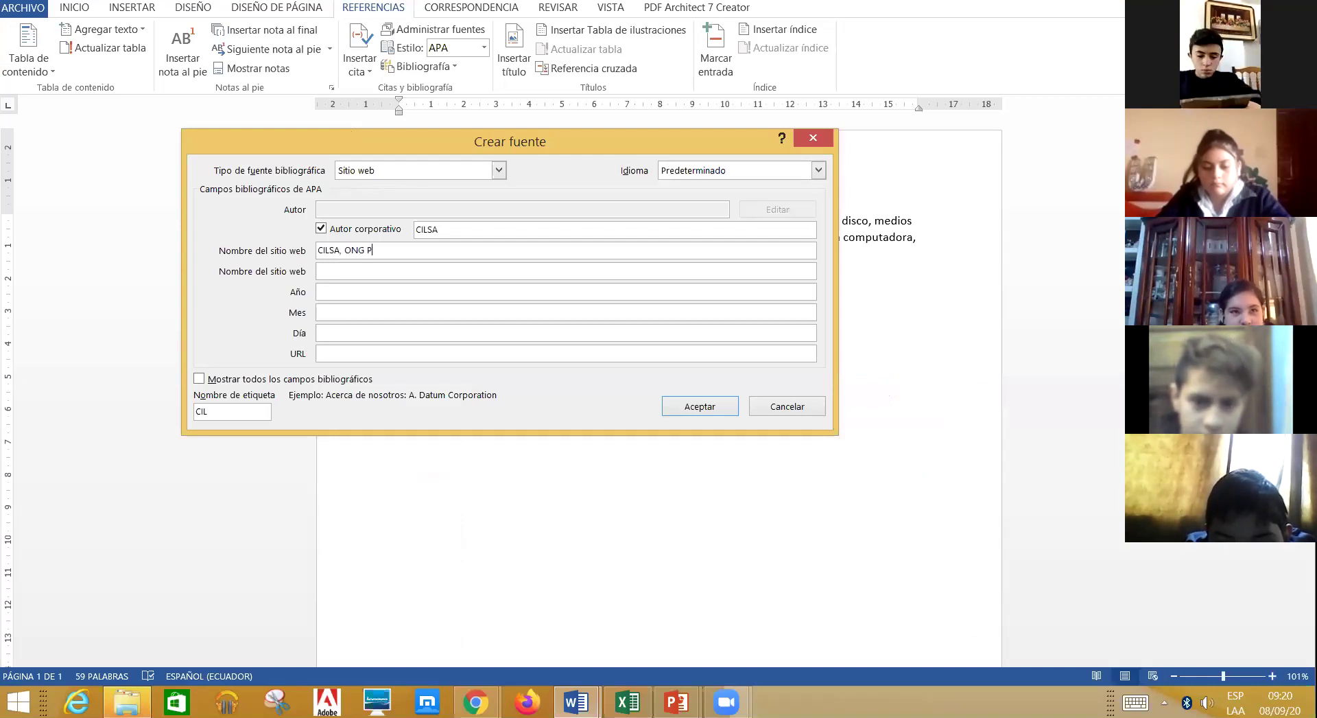
text(OR LA INCLUCION)
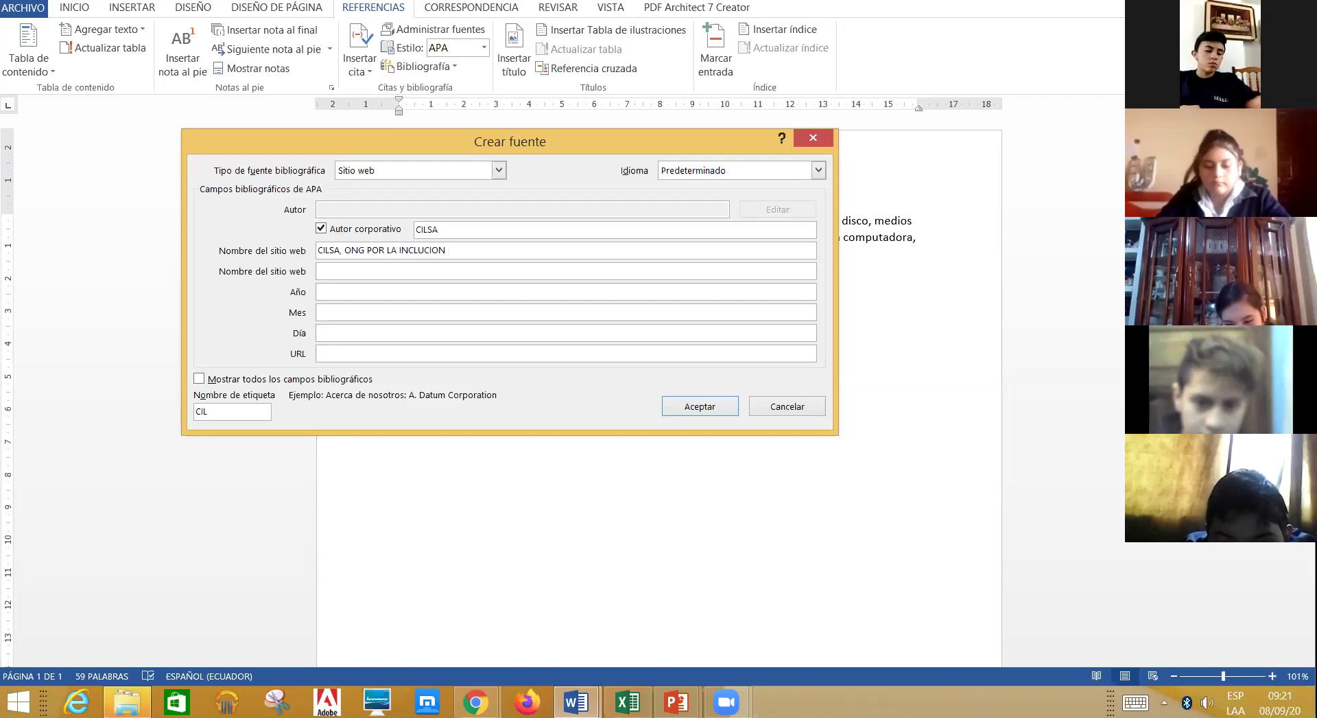
Check the spelling in the web page header and correct the last word of the website name to INCLUSION
key(alt+Tab)
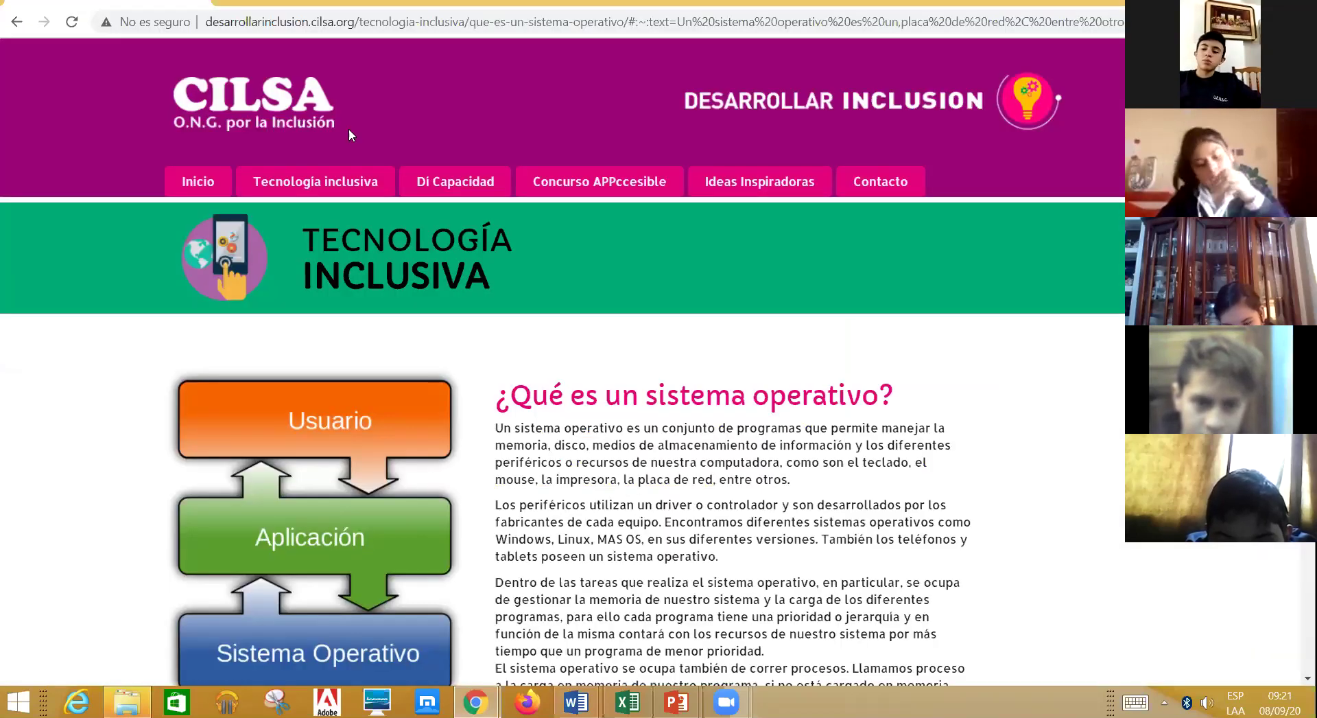
key(alt+Tab)
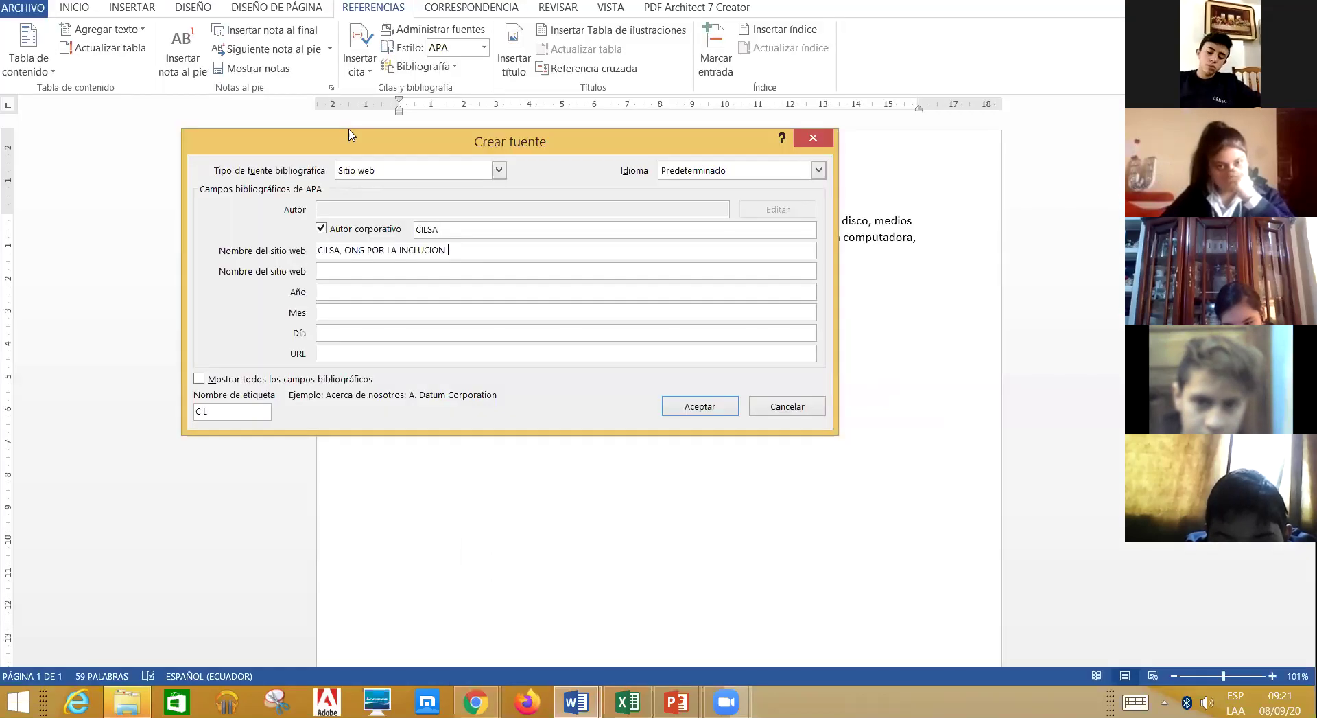
key(BackSpace)
key(BackSpace)
key(BackSpace)
key(BackSpace)
key(BackSpace)
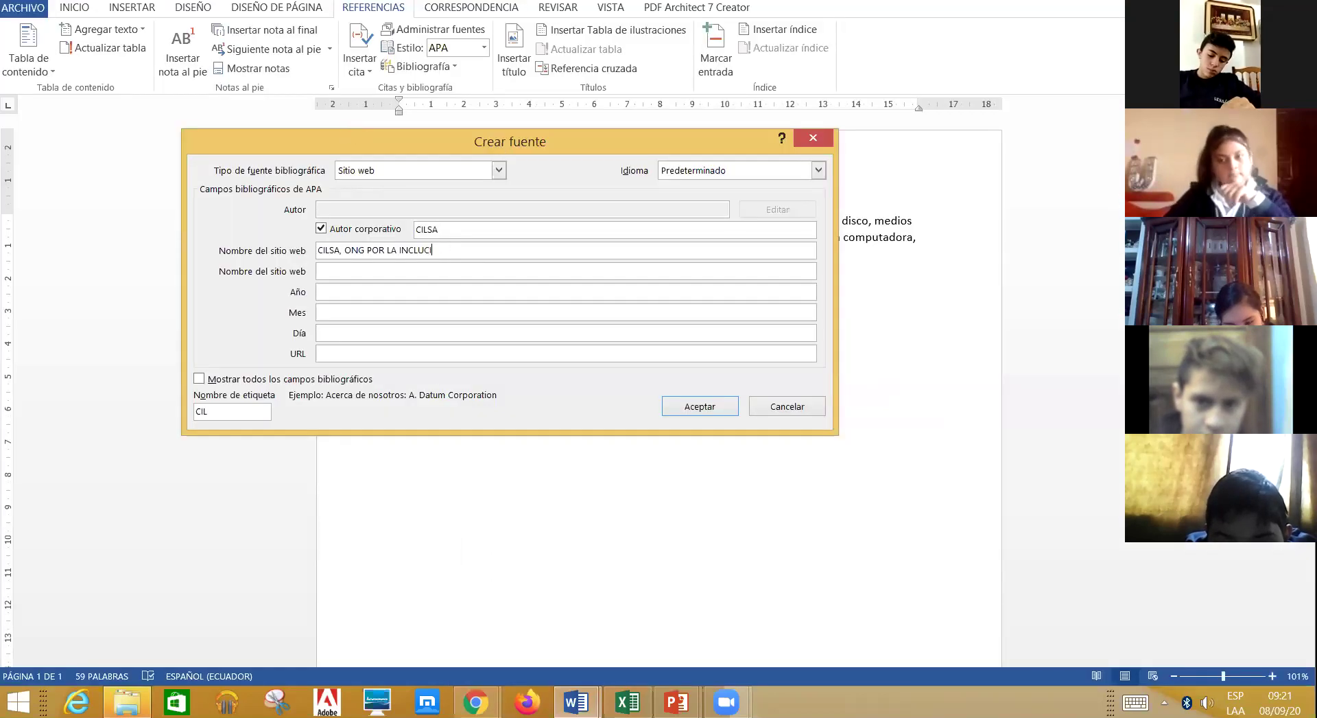
text(SION)
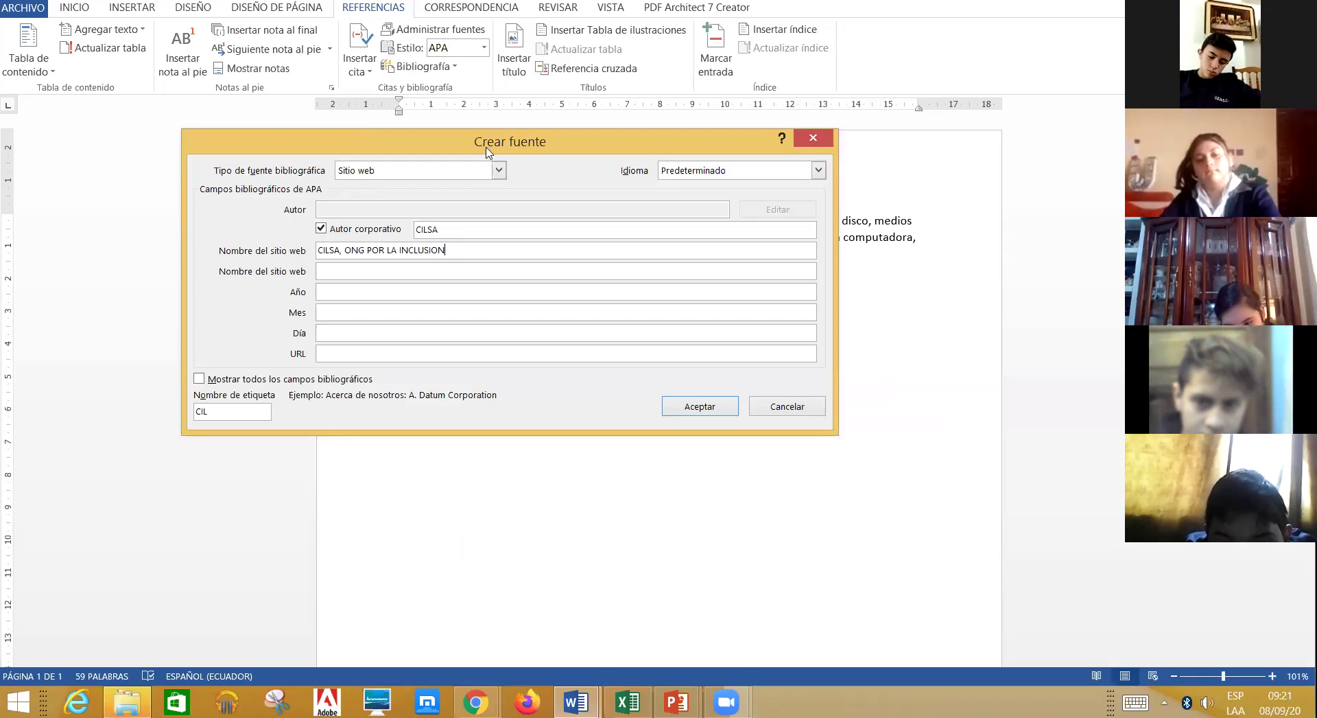
Look through the CILSA web page for its publication date, and set the source's year to 2020 in the Word form
click(395, 291)
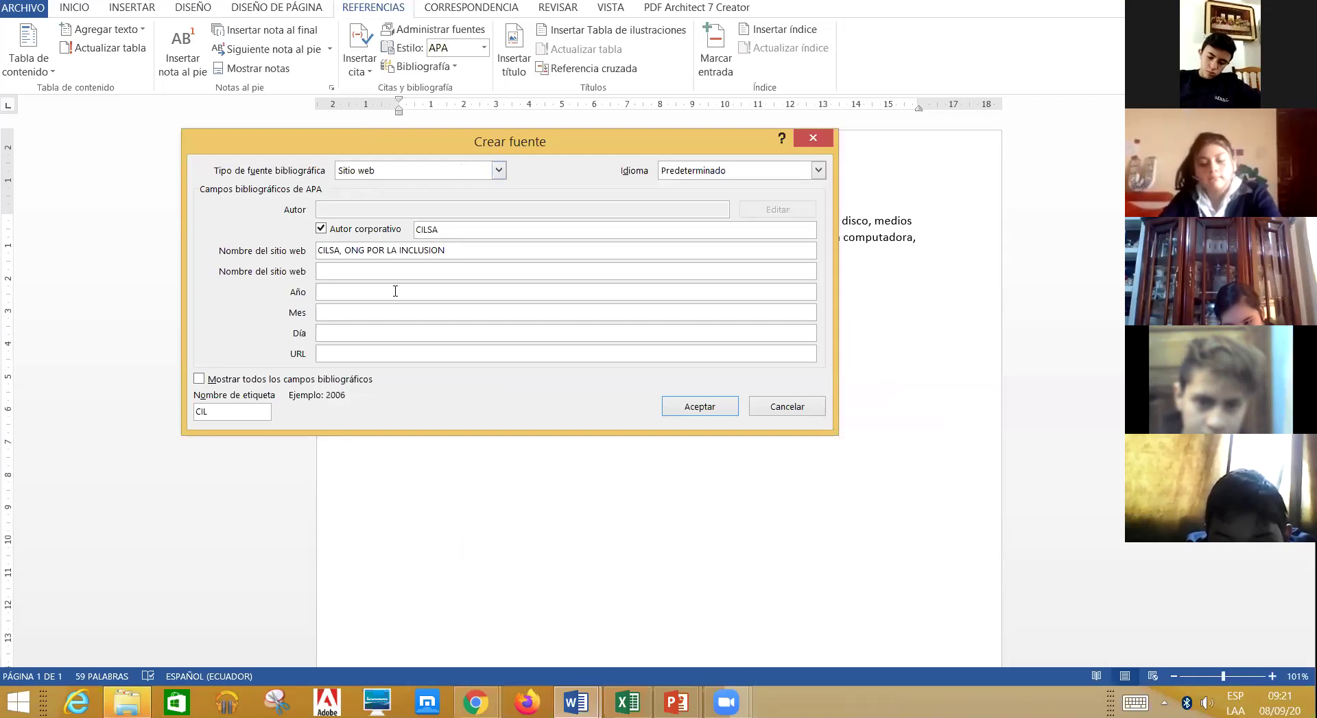
key(alt+Tab)
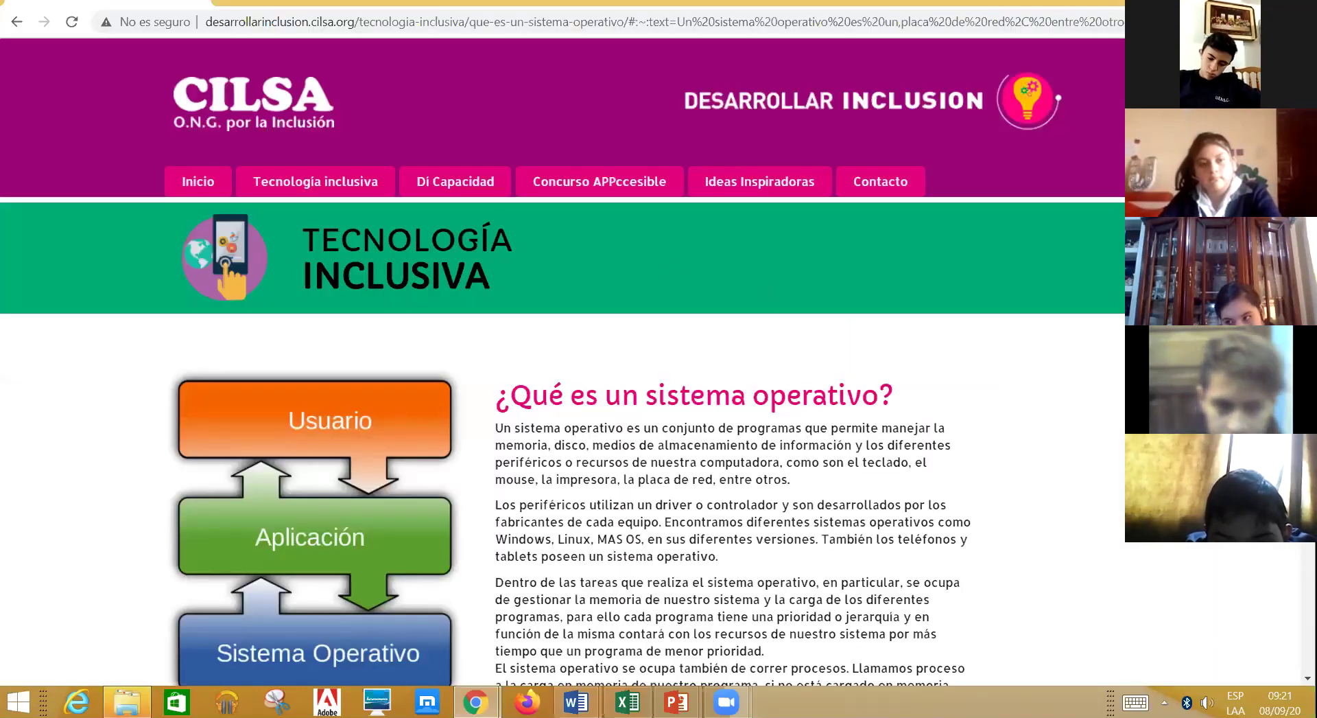
scroll(826, 343, down, 8)
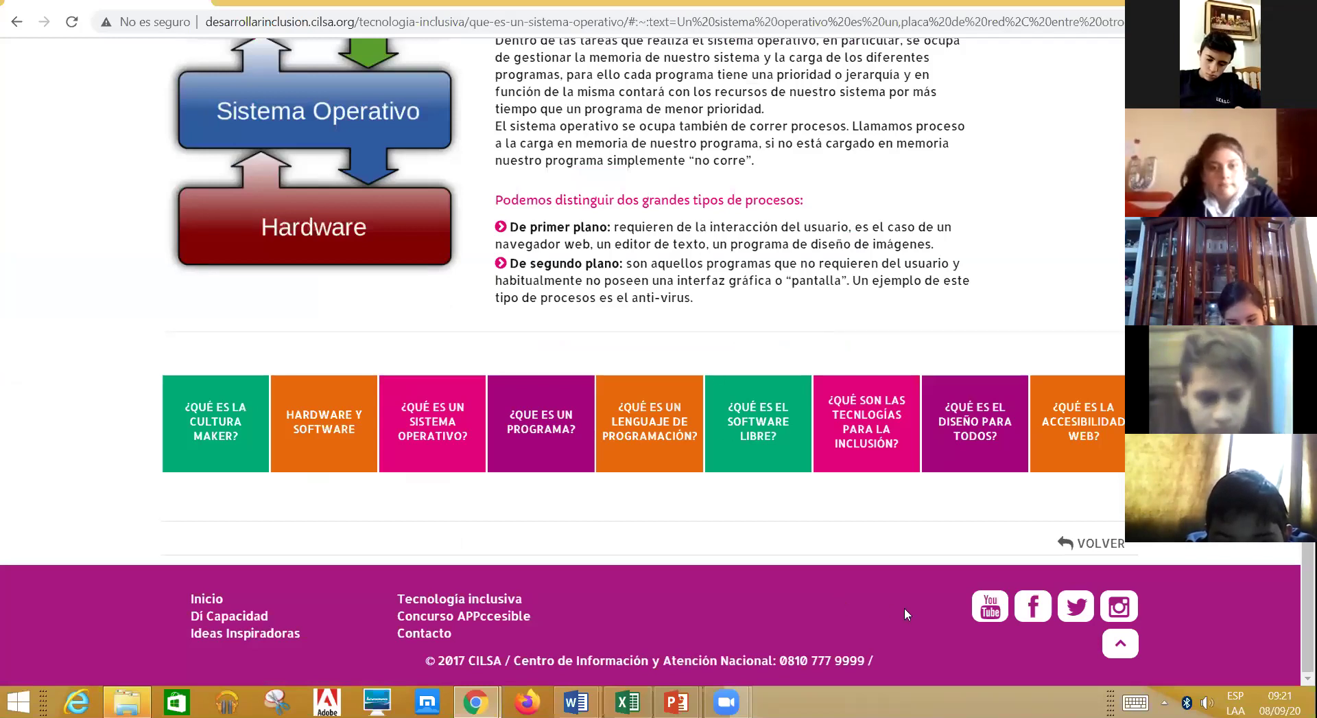
scroll(904, 608, up, 8)
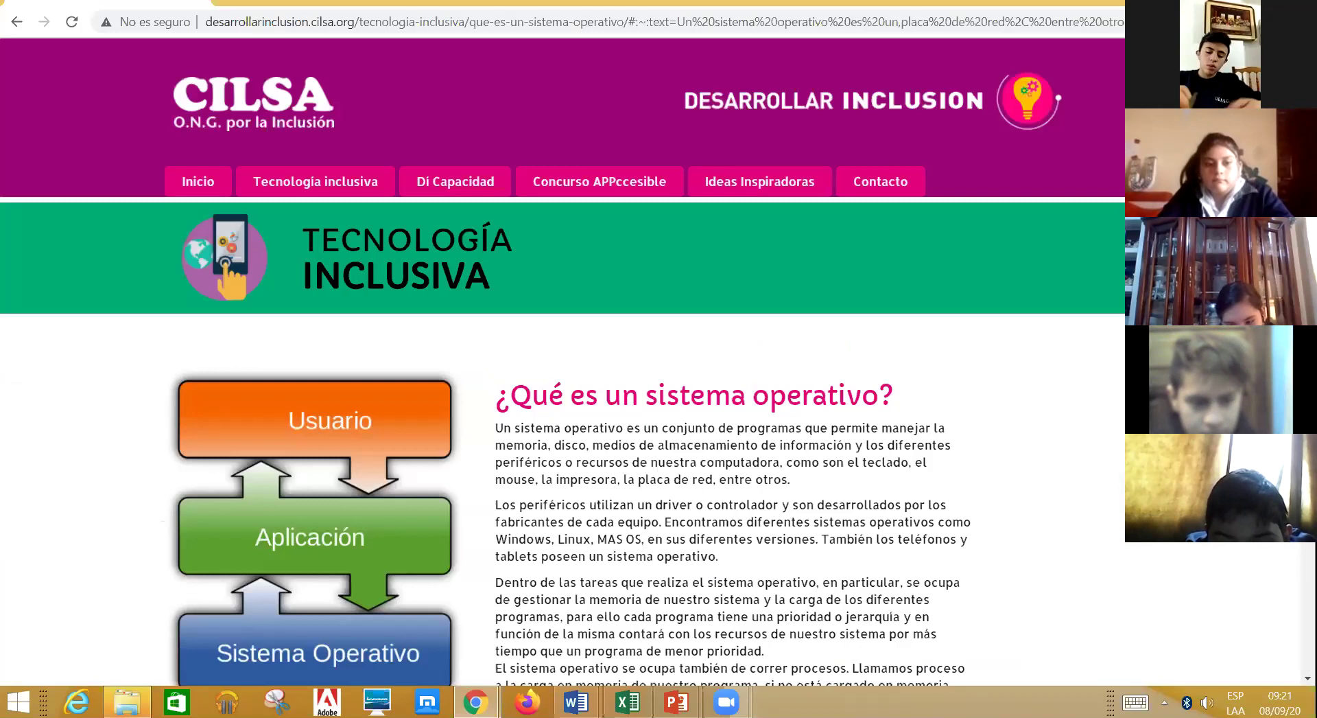
scroll(904, 607, down, 8)
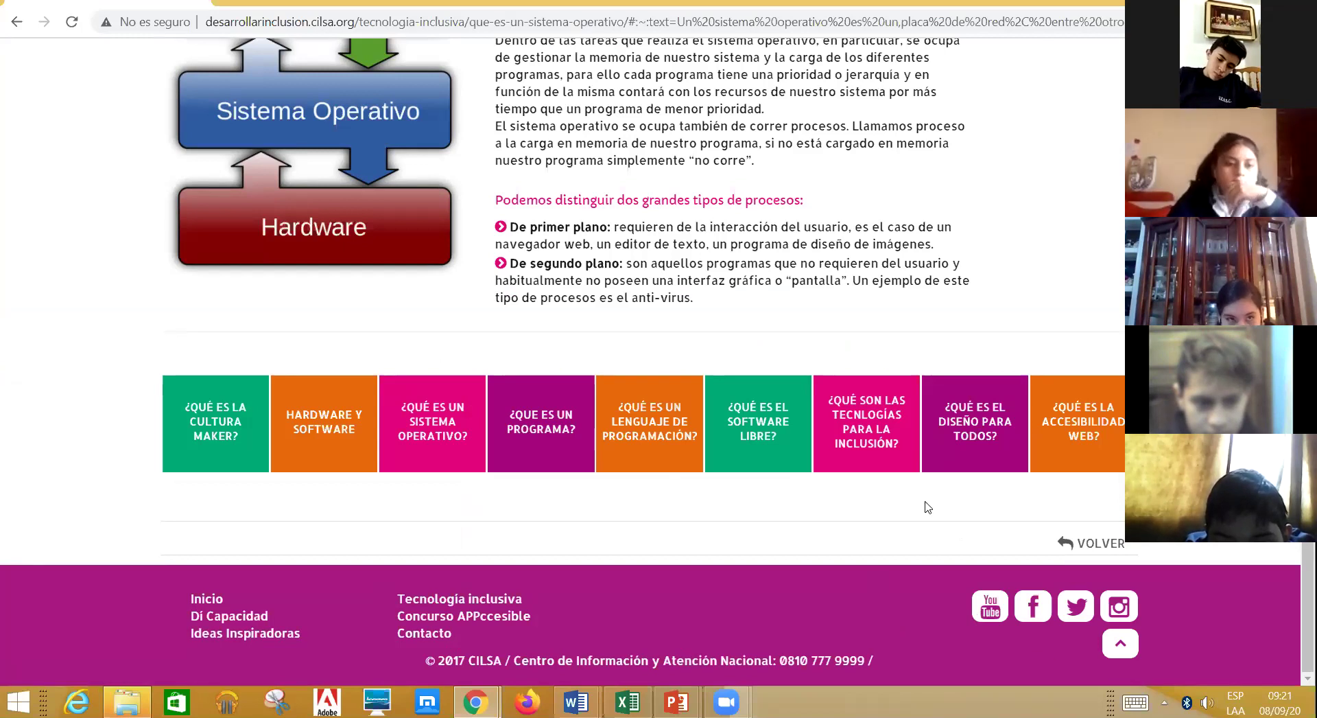
key(alt+Tab)
text(202)
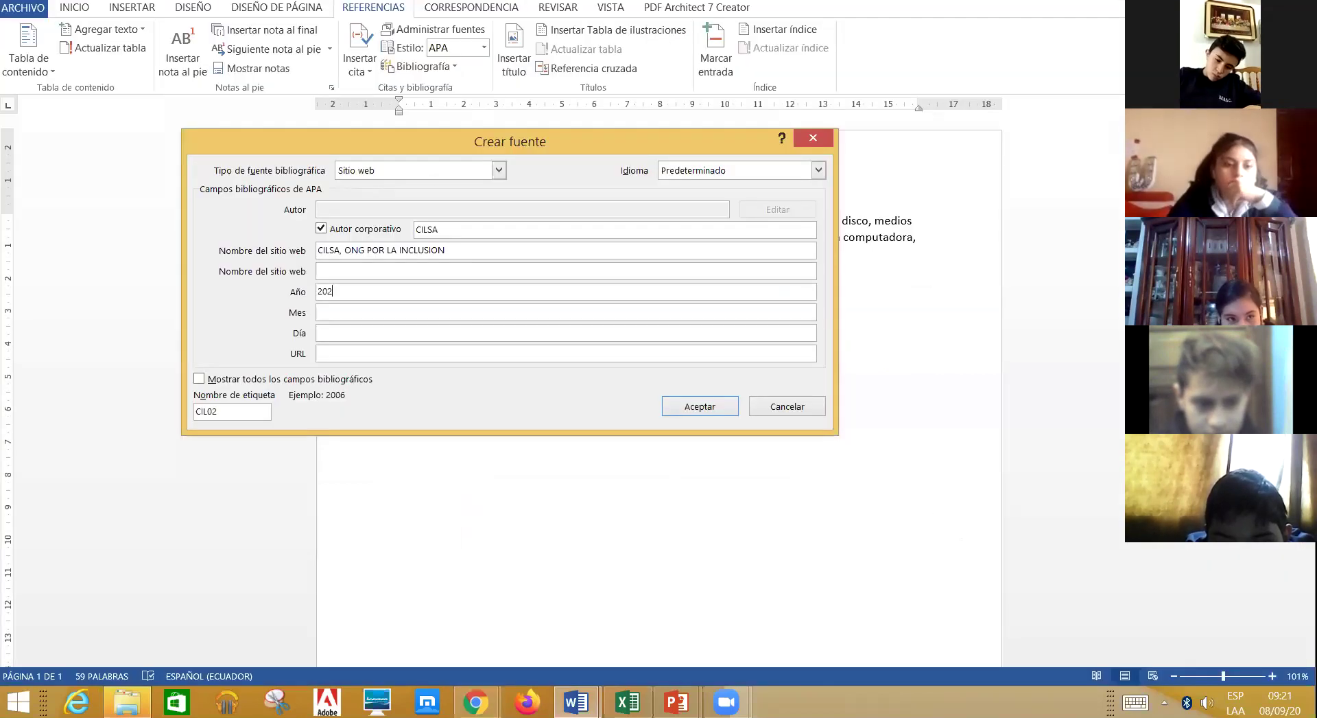
text(0)
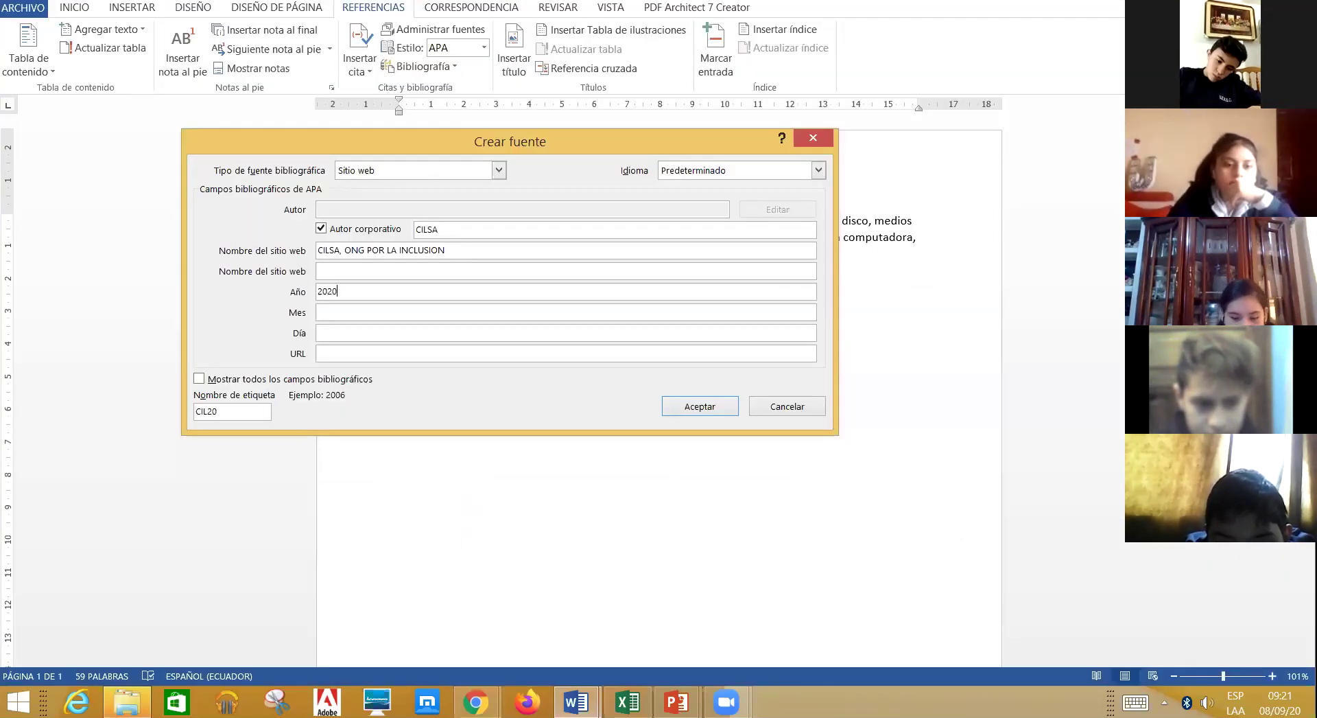
Set the source's month to SEPTIEMBRE and the day to 08
click(394, 313)
text(SEPTIEMBRE)
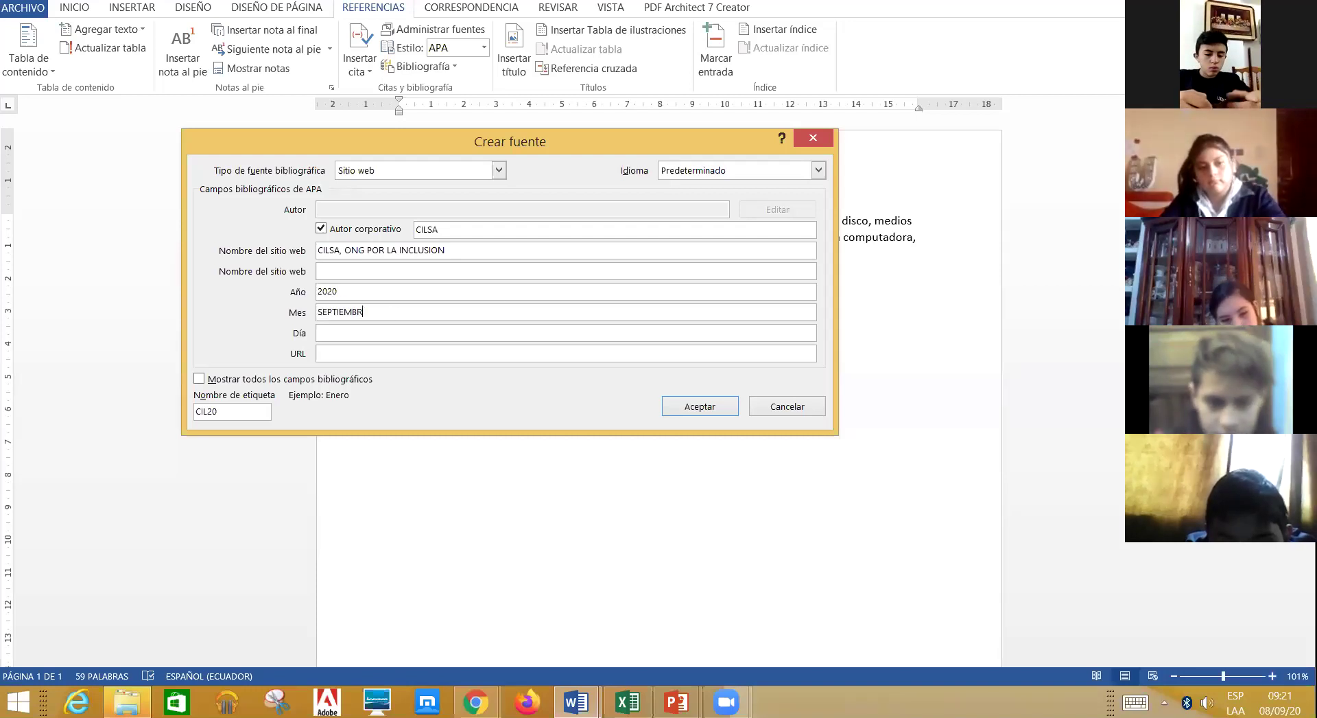
click(382, 337)
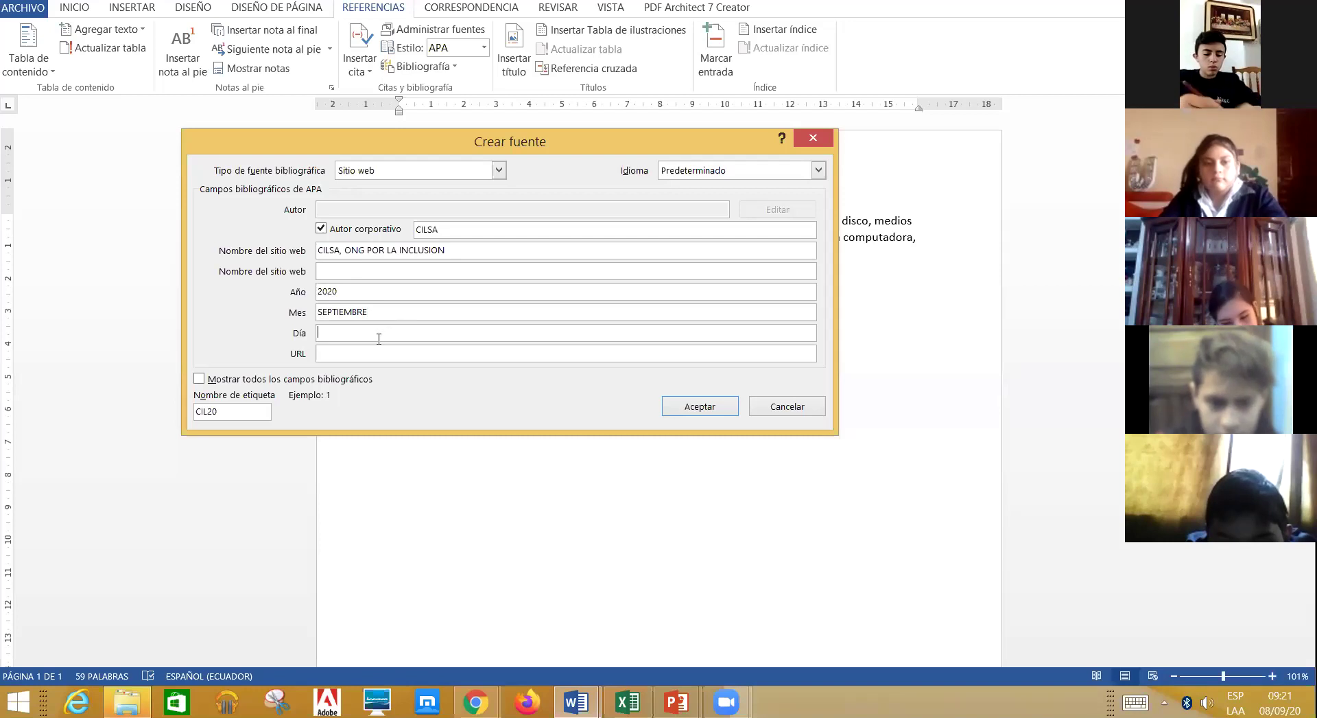
text(08)
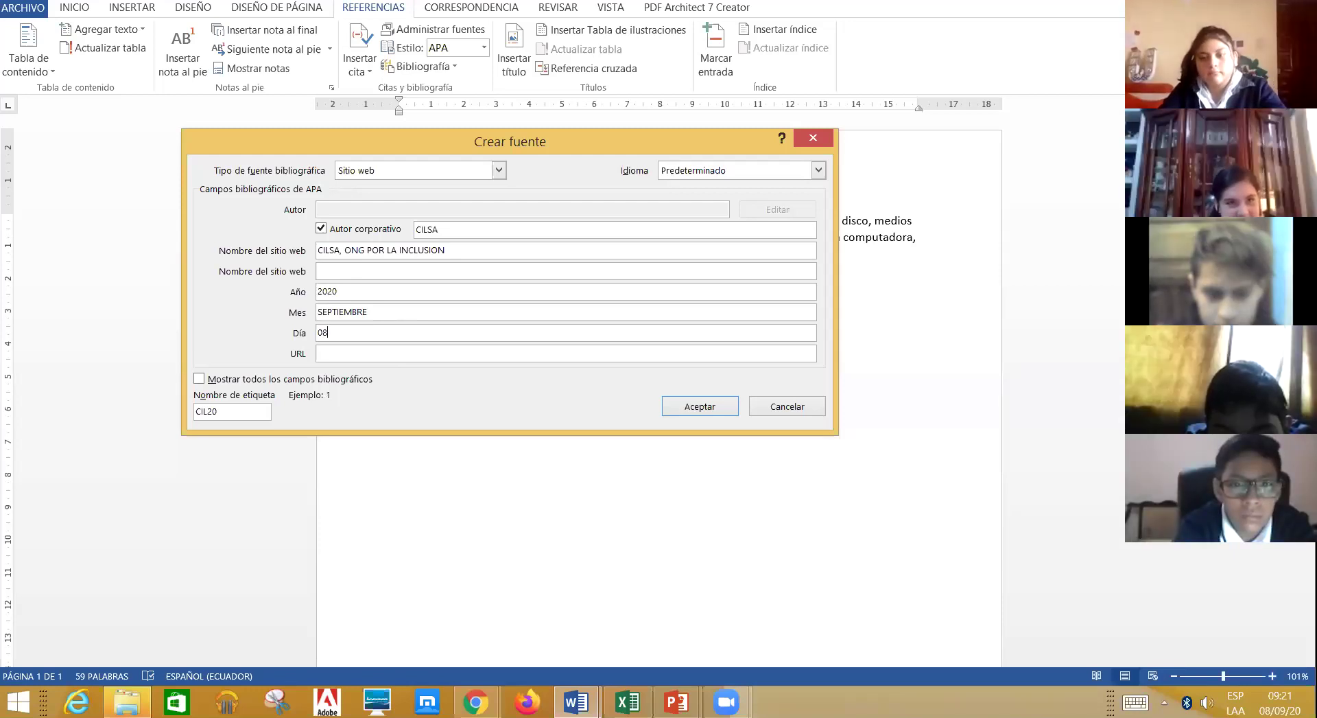
Copy the CILSA article's web address into the source's URL and accept the source to insert the citation in the text
click(344, 354)
key(alt+Tab)
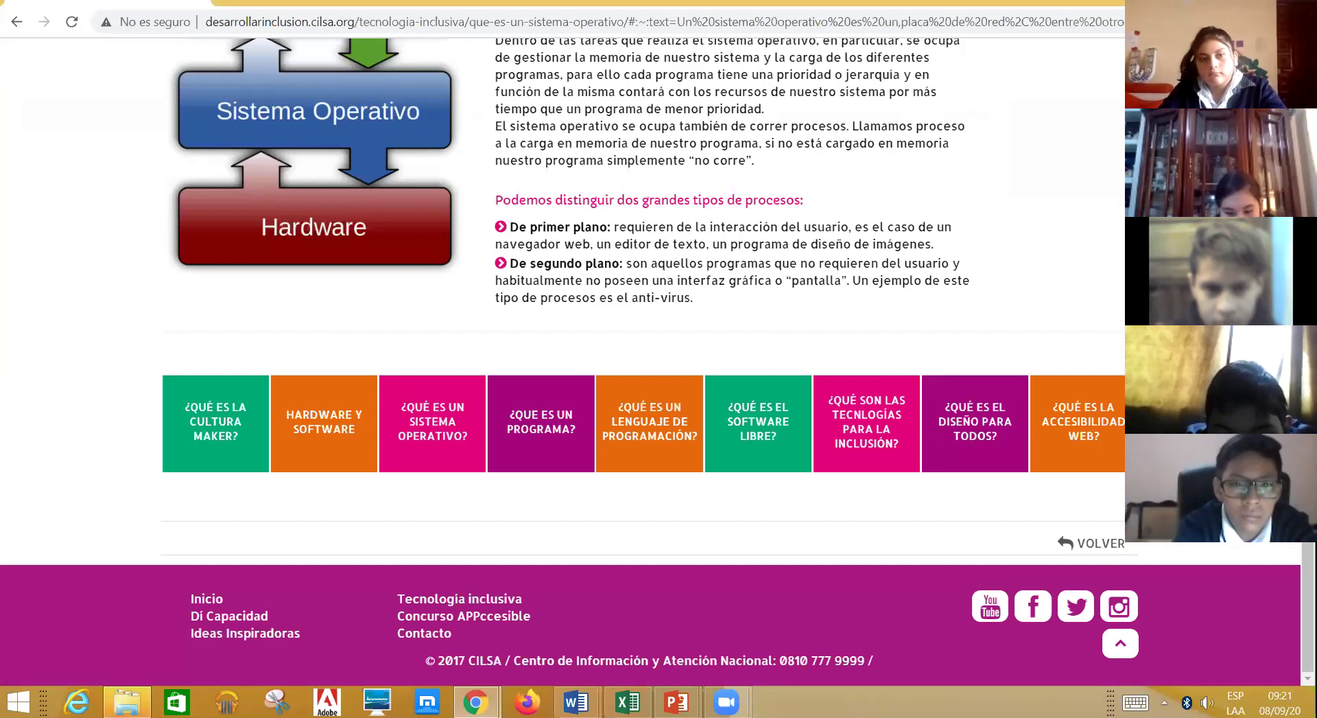
key(ctrl+l)
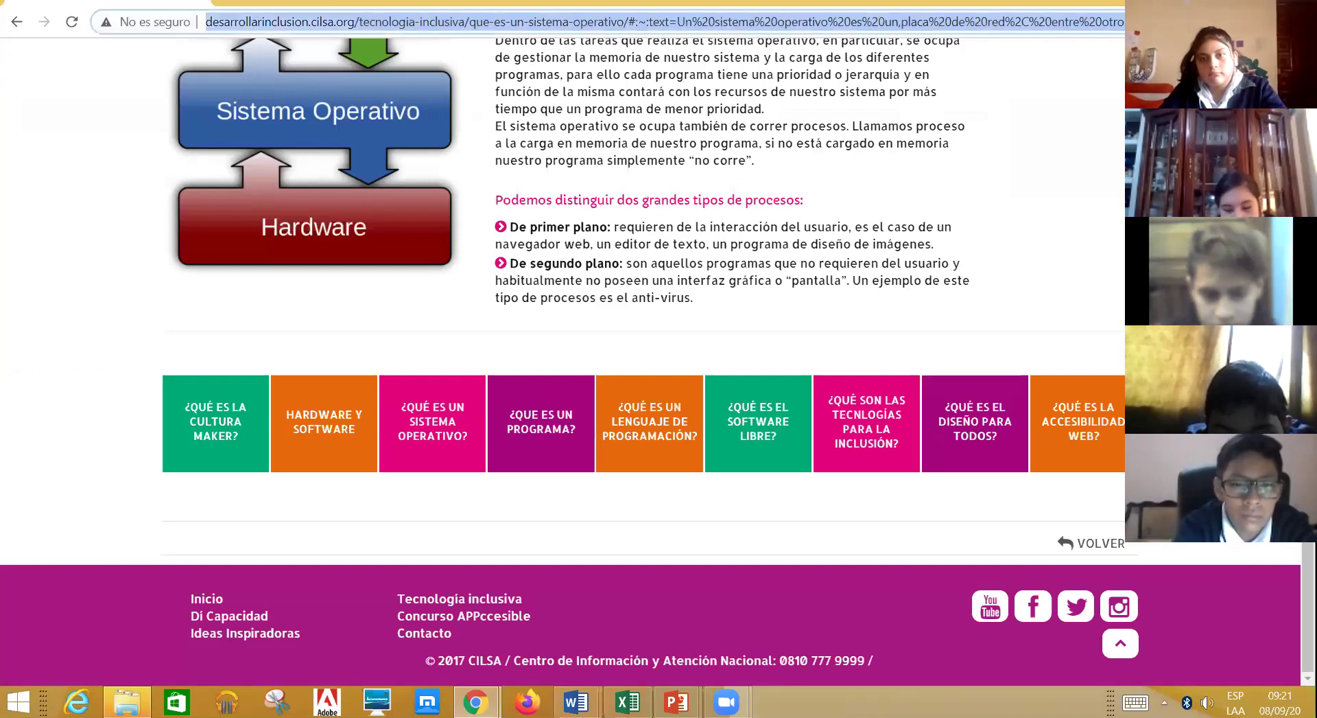
key(alt+Tab)
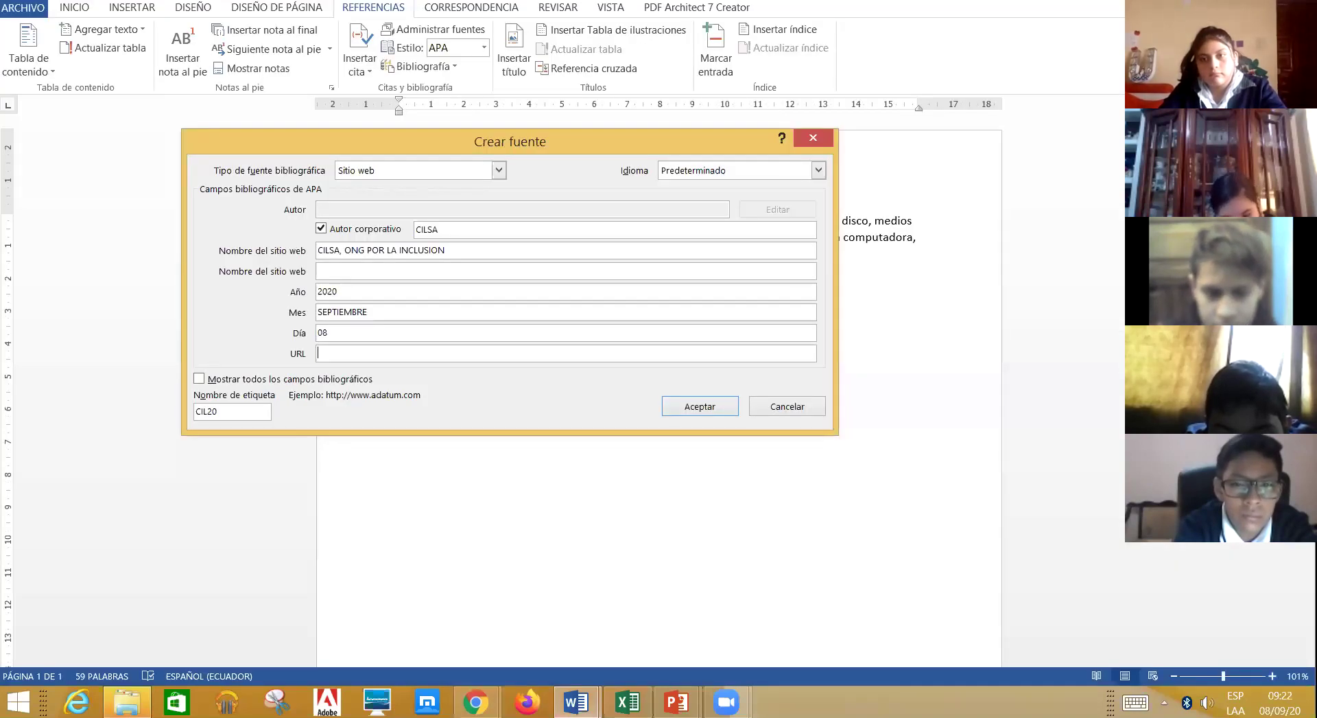
key(ctrl+v)
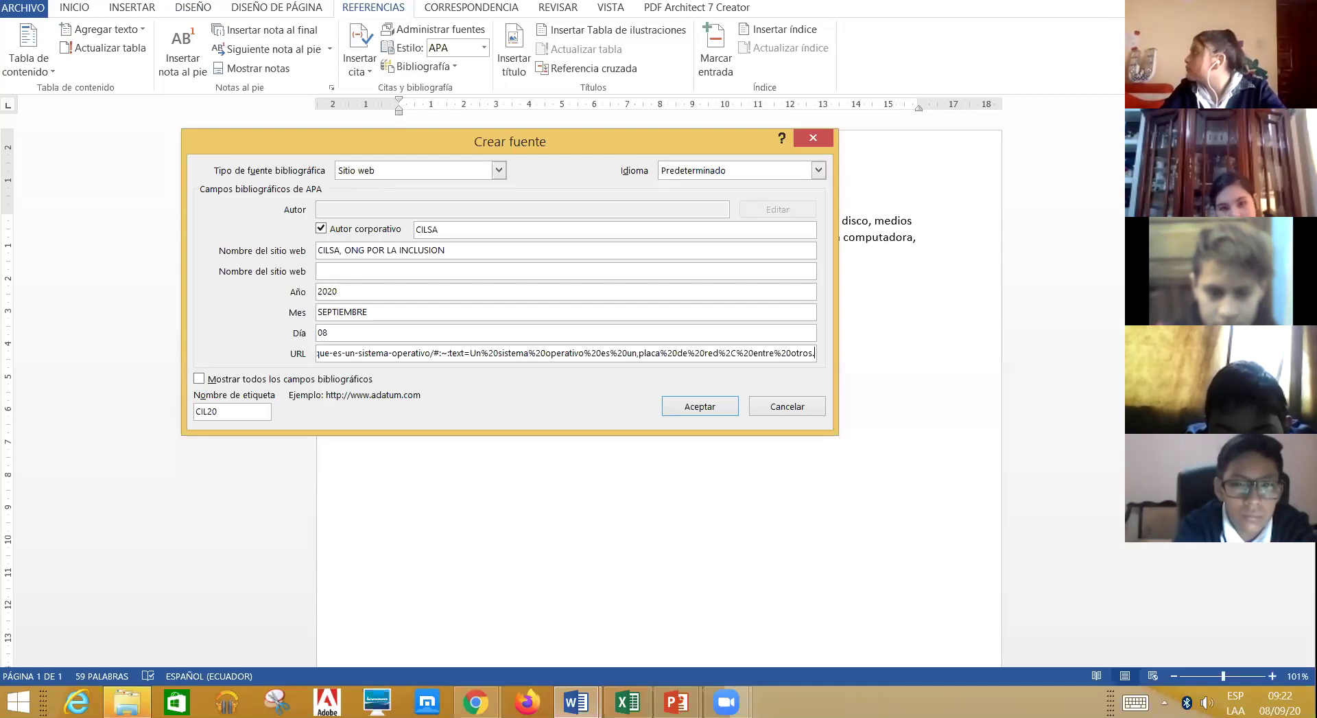
click(707, 406)
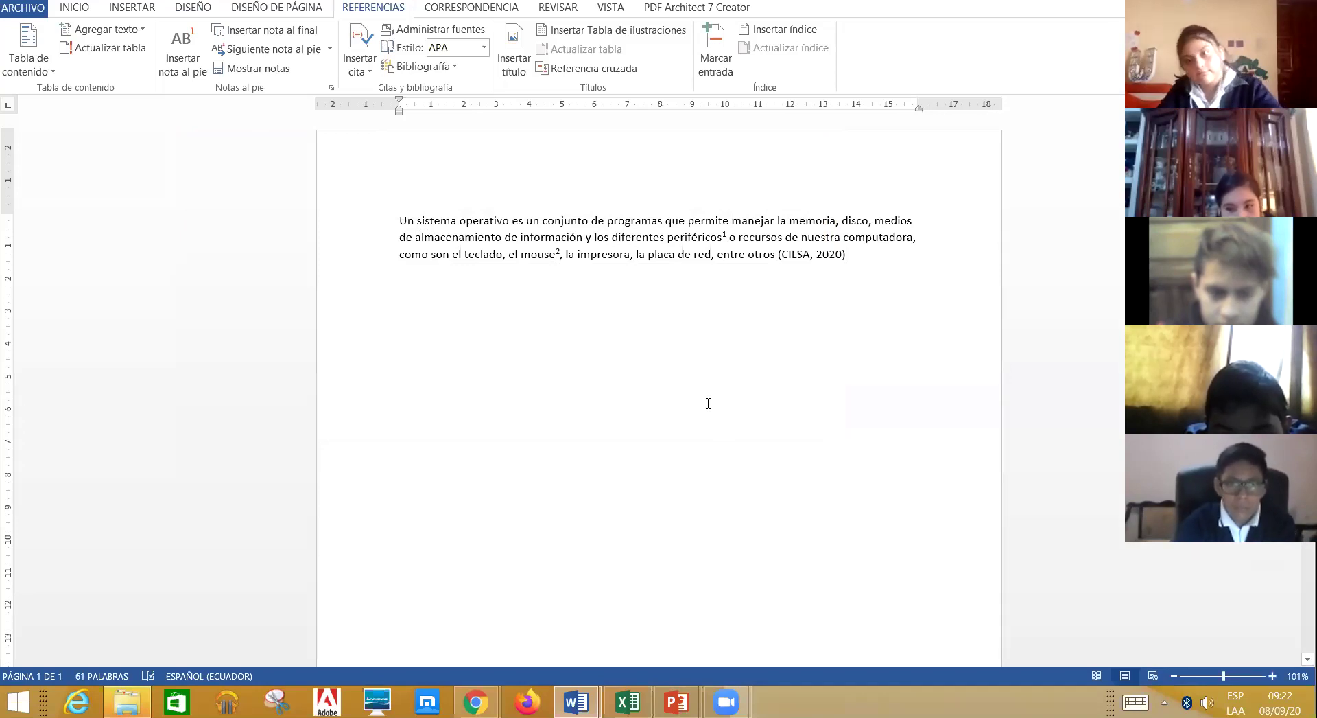
scroll(708, 404, down, 4)
scroll(708, 404, up, 10)
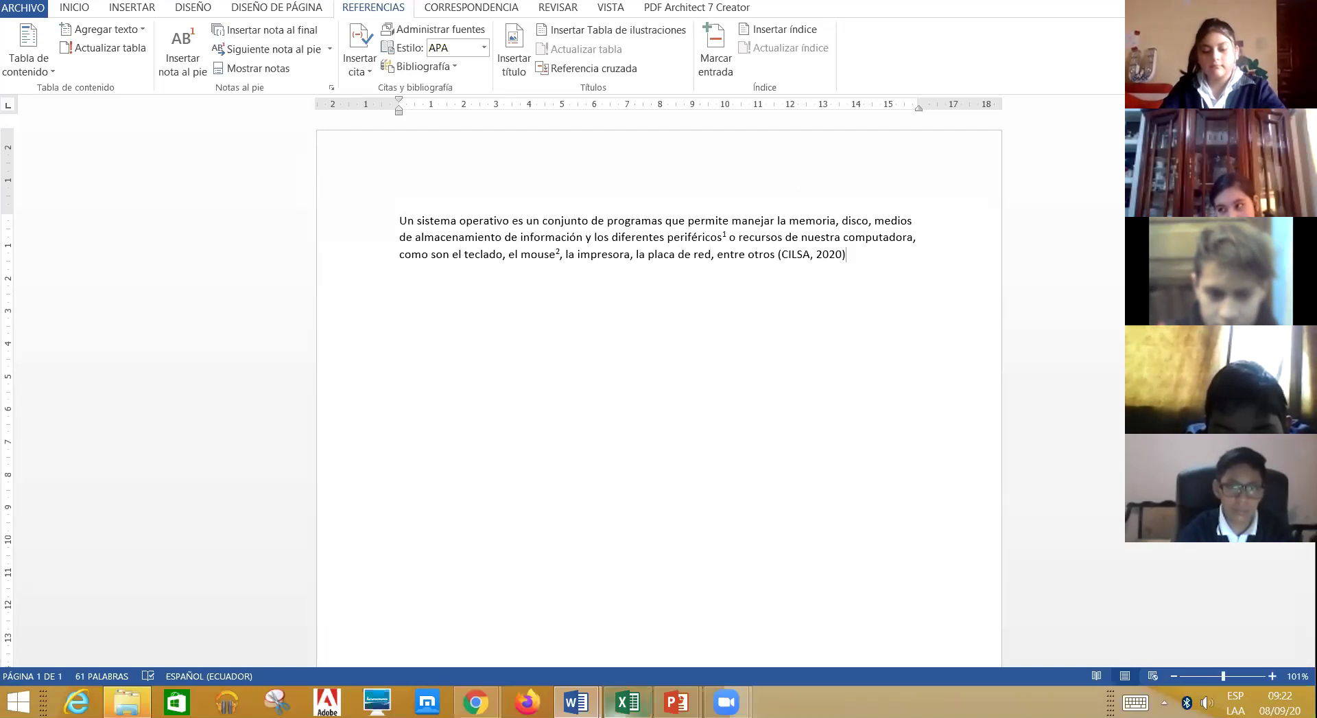
Start a new Excel 2013 window and create a blank workbook
right_click(627, 701)
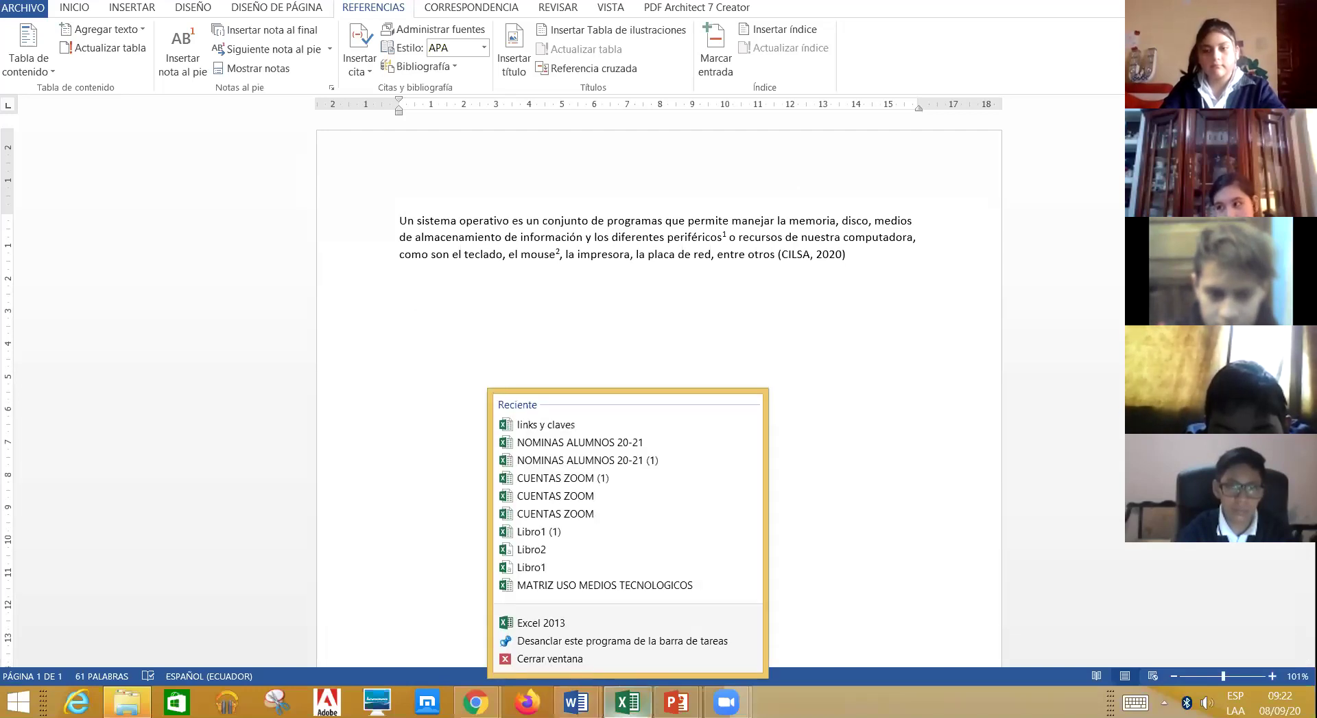
click(557, 626)
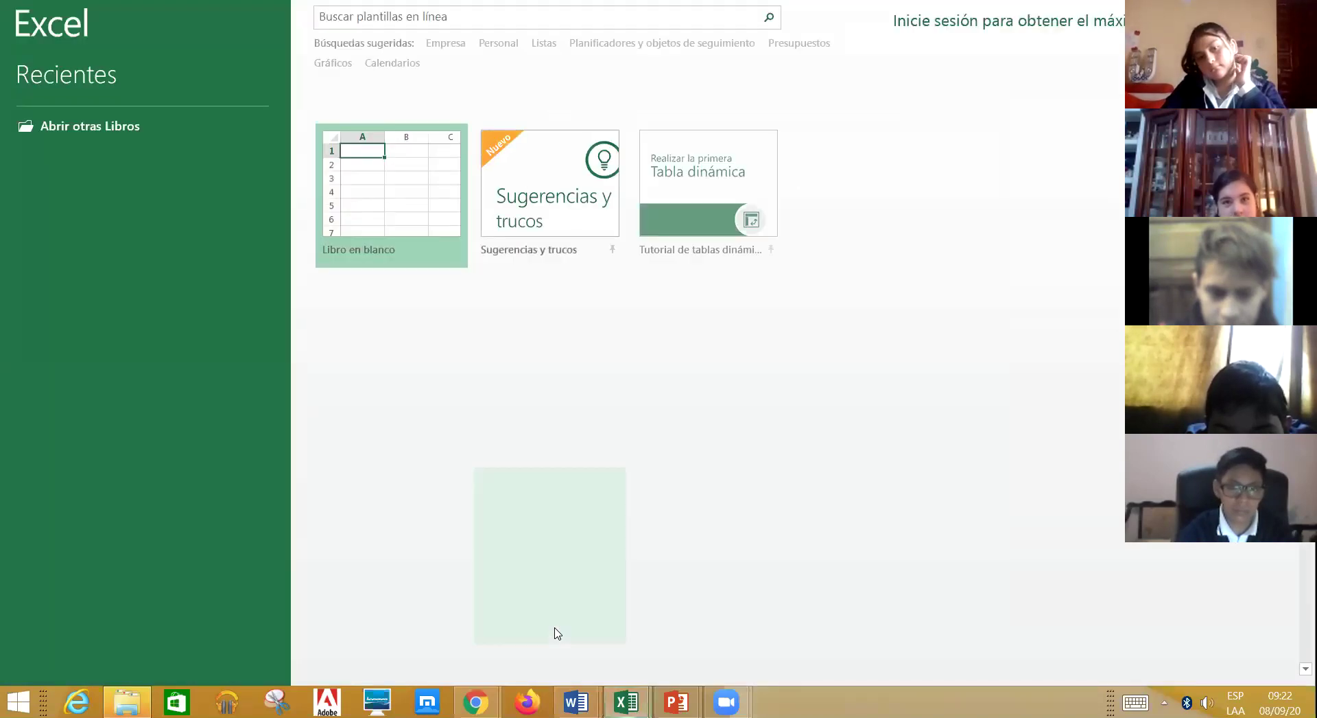
click(420, 195)
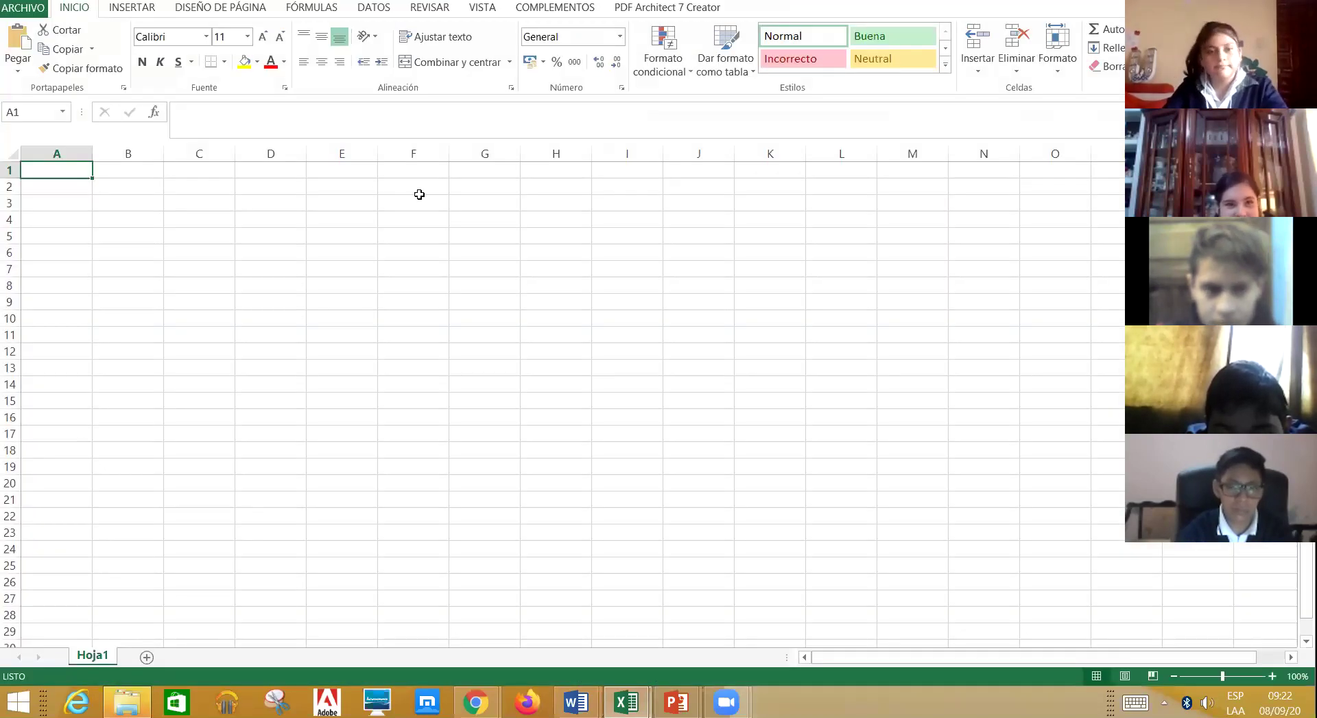
Move the active cell down and up column A, and across to cell C4
key(Down)
key(Down)
key(Down)
key(Down)
key(Down)
key(Down)
key(Down)
key(Down)
key(Down)
key(Down)
key(Down)
key(Down)
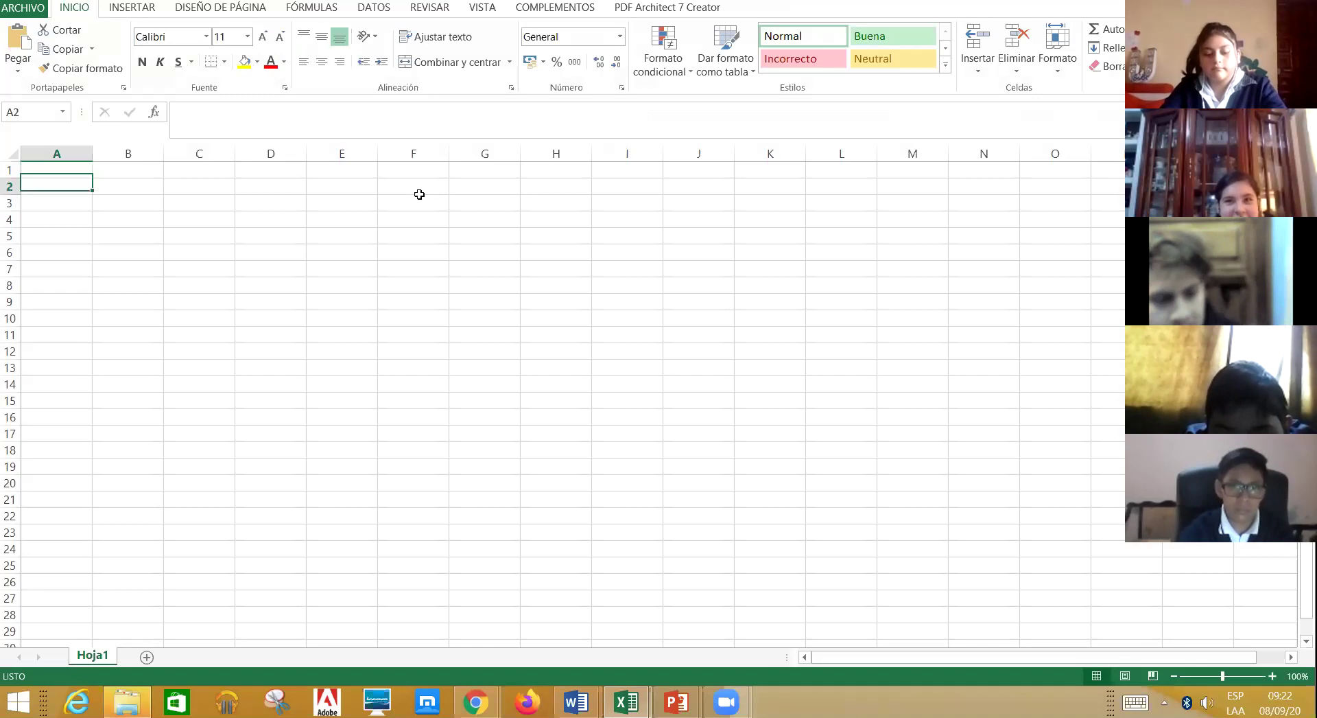
key(Up)
key(Up)
key(Up)
key(Up)
key(Up)
key(Up)
key(Up)
key(Up)
key(Up)
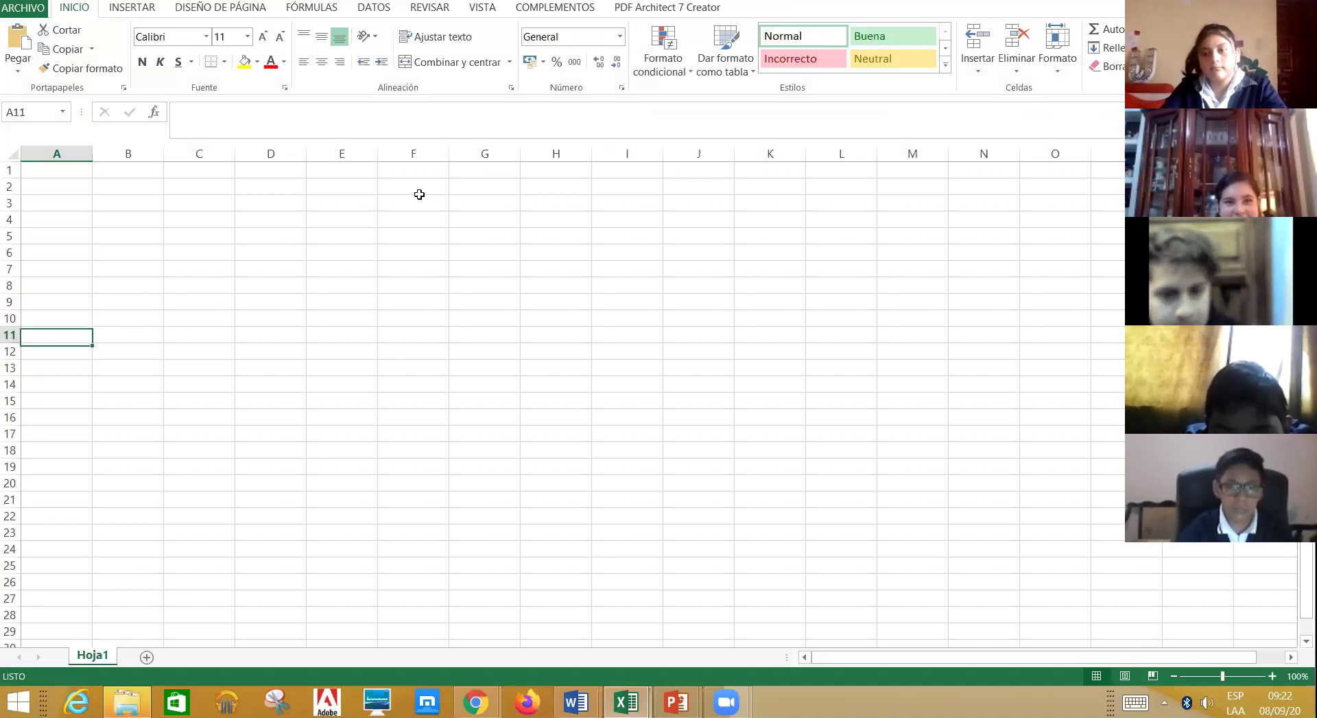
key(Right)
key(Right)
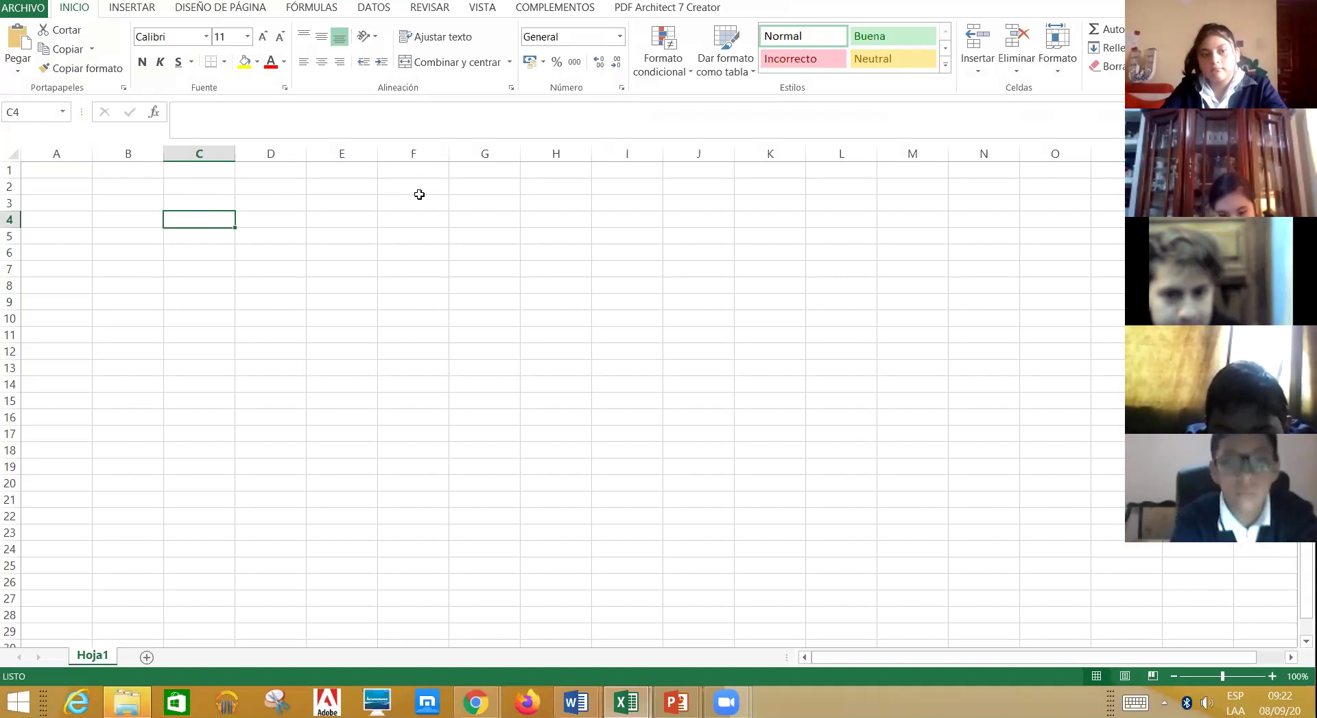
Select in turn the entire column C, the entire row 6, and the single cell C7
click(207, 153)
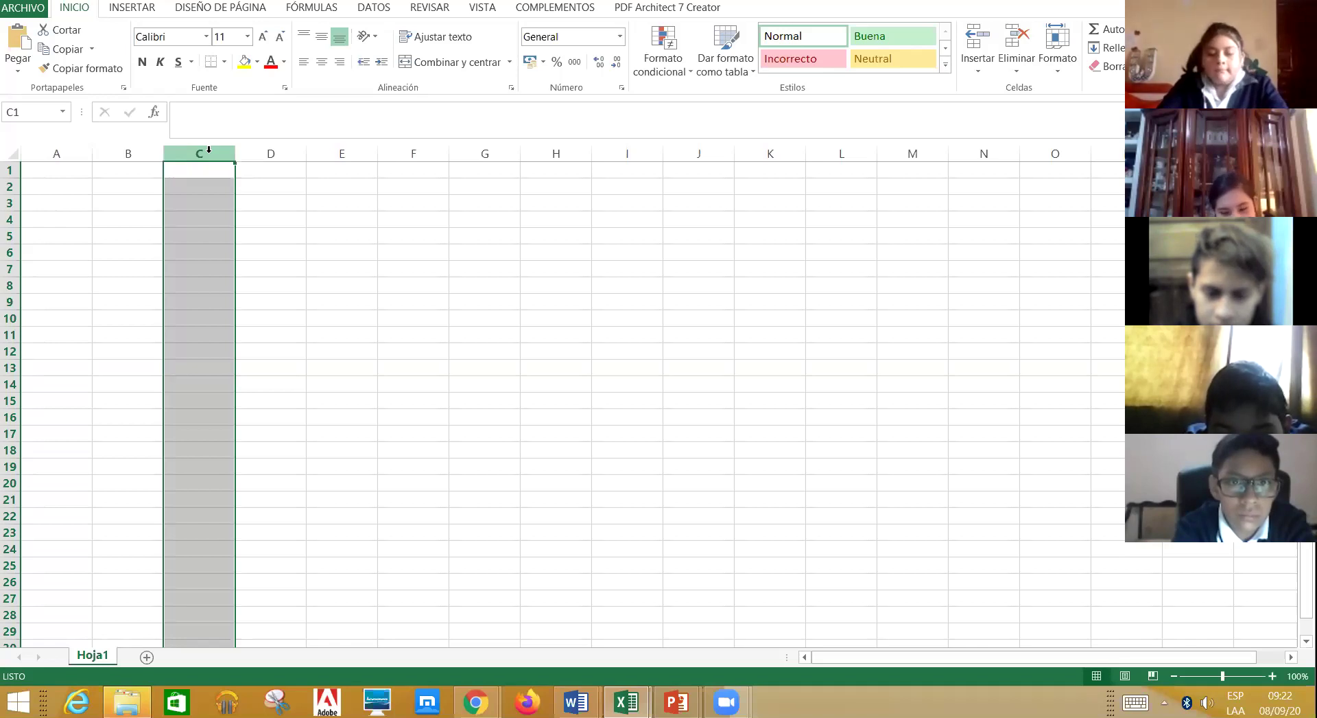
click(10, 253)
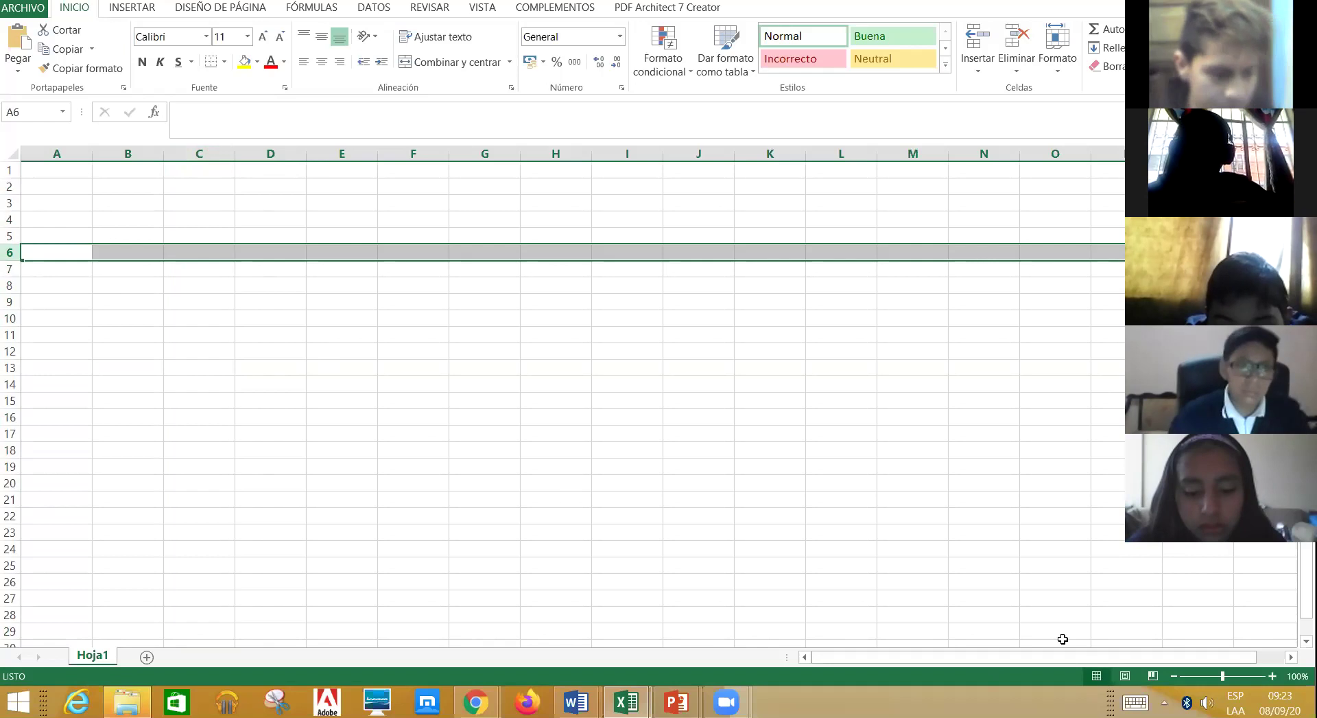
click(175, 270)
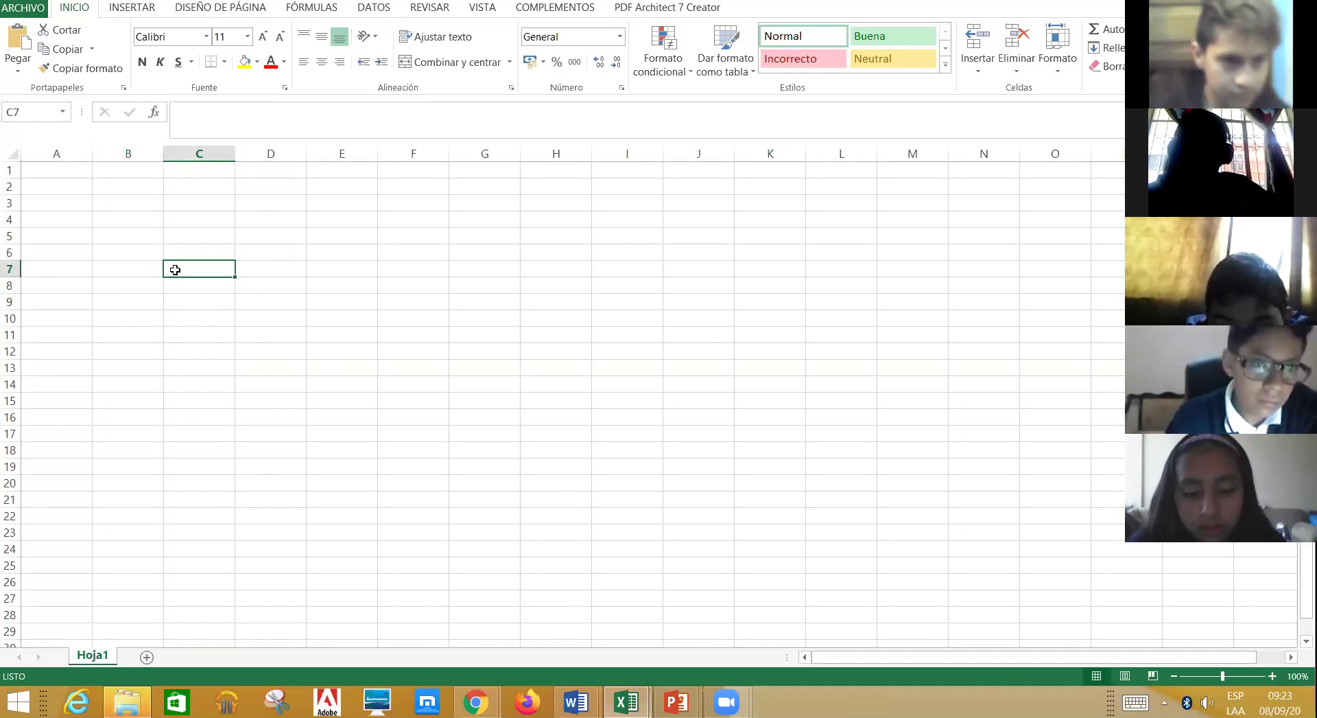
Select the non-adjacent cells B5, D3, E5, B12, E10, E14, G8, C18, C11, D7, I13, F17 and G13 together
click(102, 237)
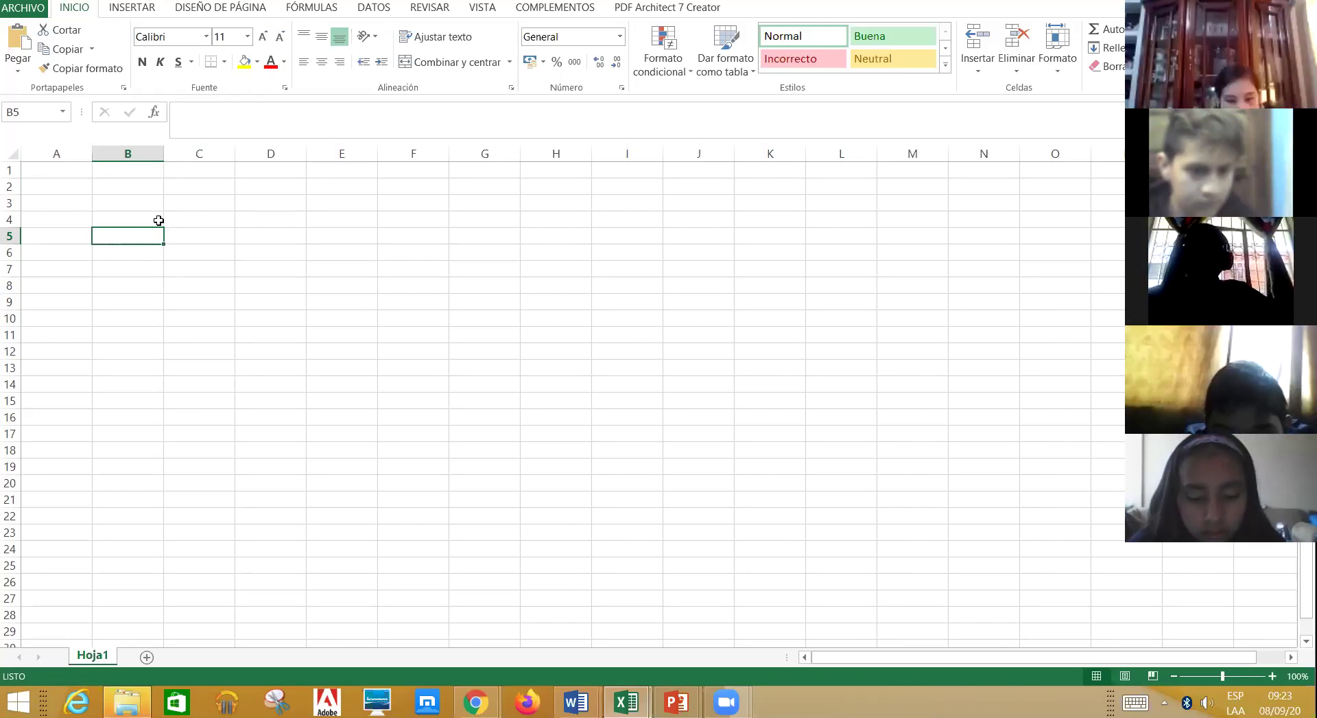
ctrl+click(276, 205)
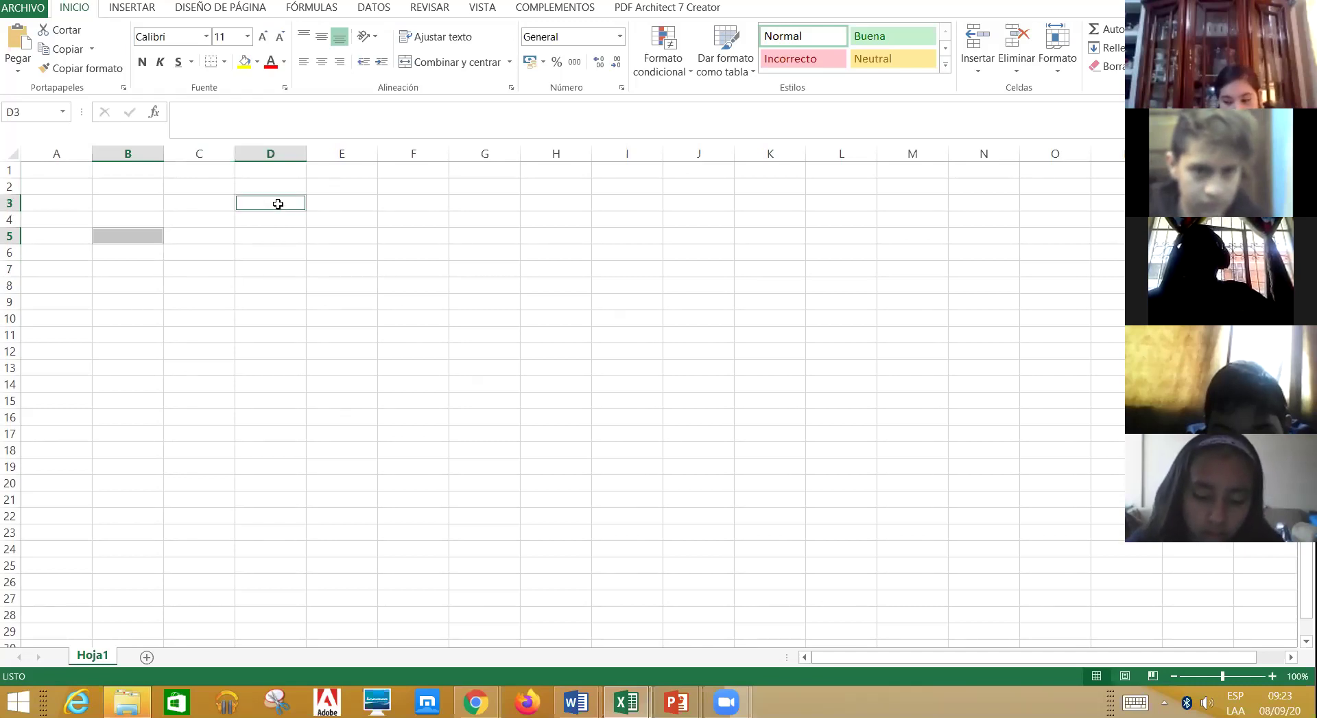
ctrl+click(363, 238)
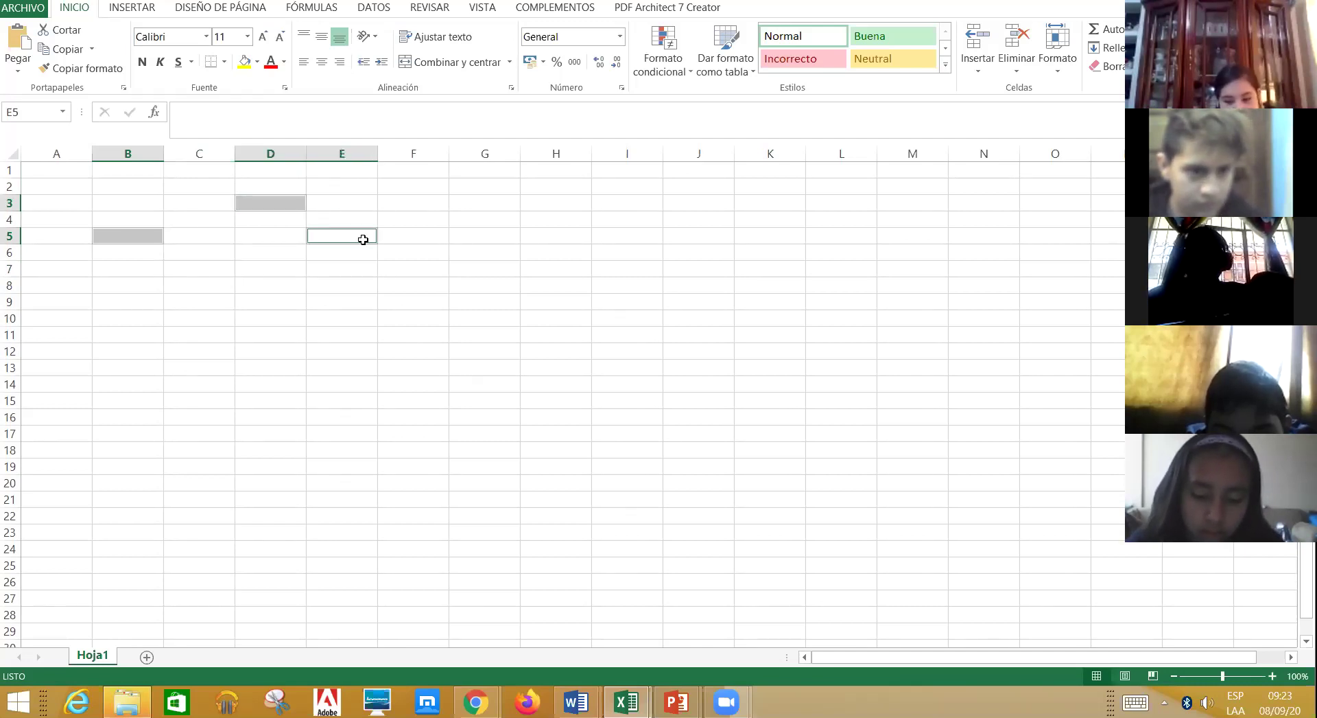
ctrl+click(120, 344)
ctrl+click(359, 321)
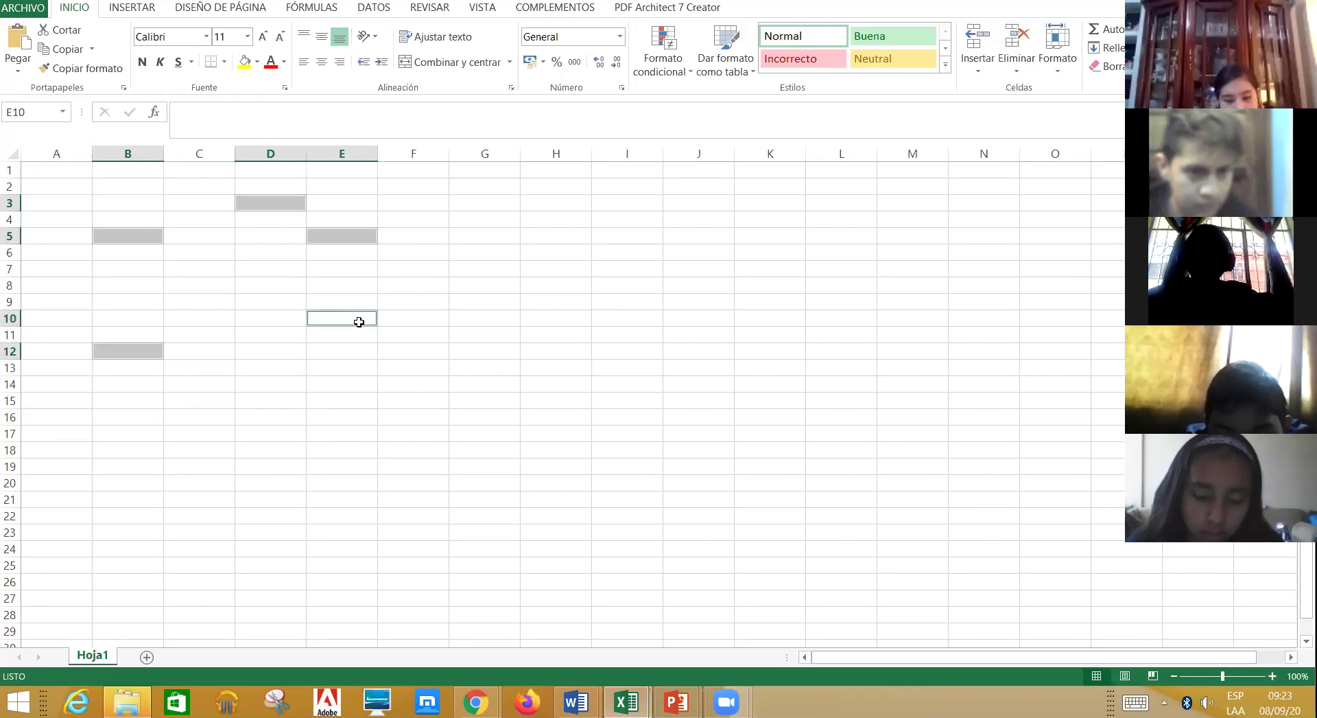
ctrl+click(350, 386)
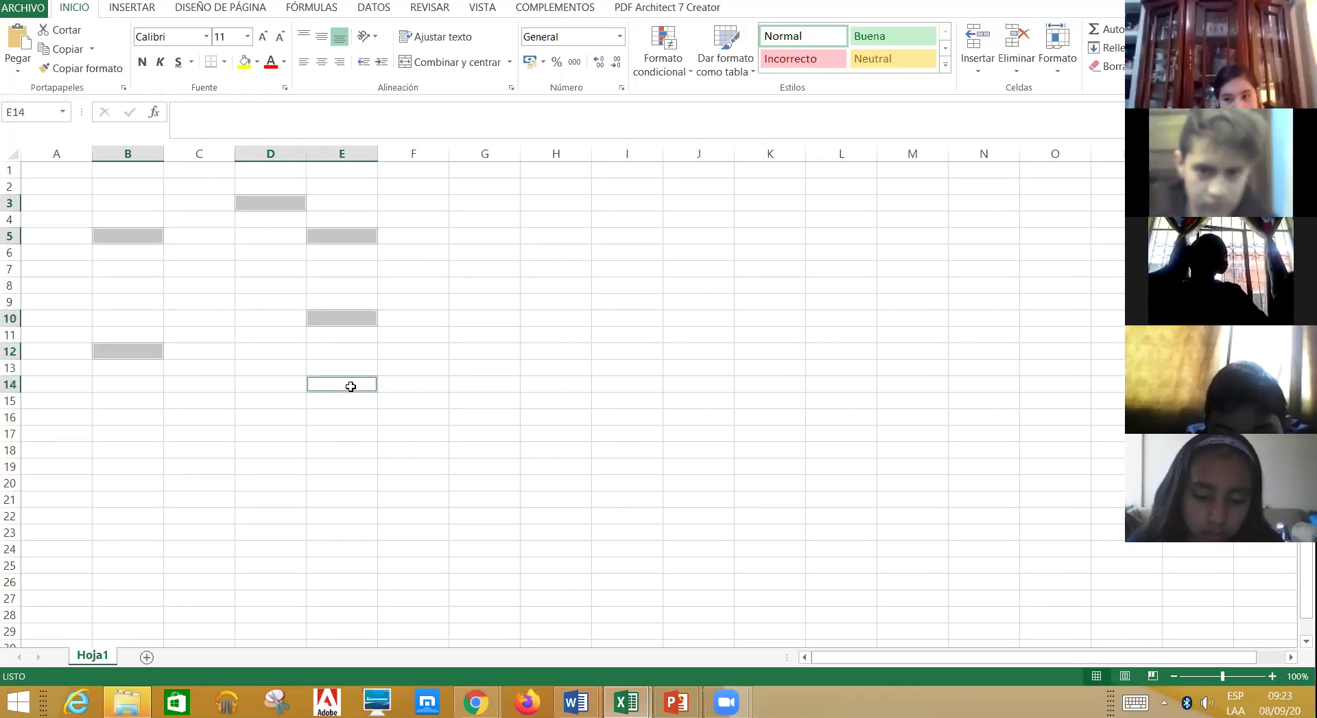
ctrl+click(464, 286)
ctrl+click(199, 448)
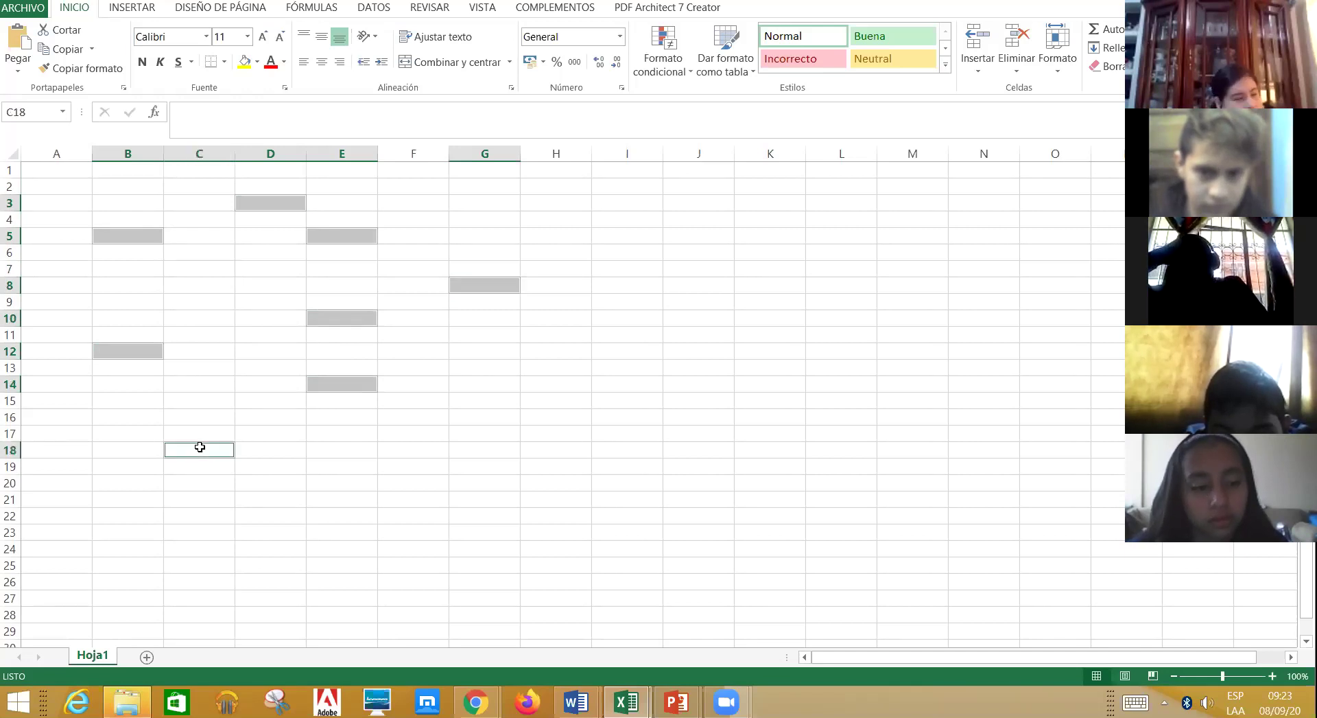
ctrl+click(214, 330)
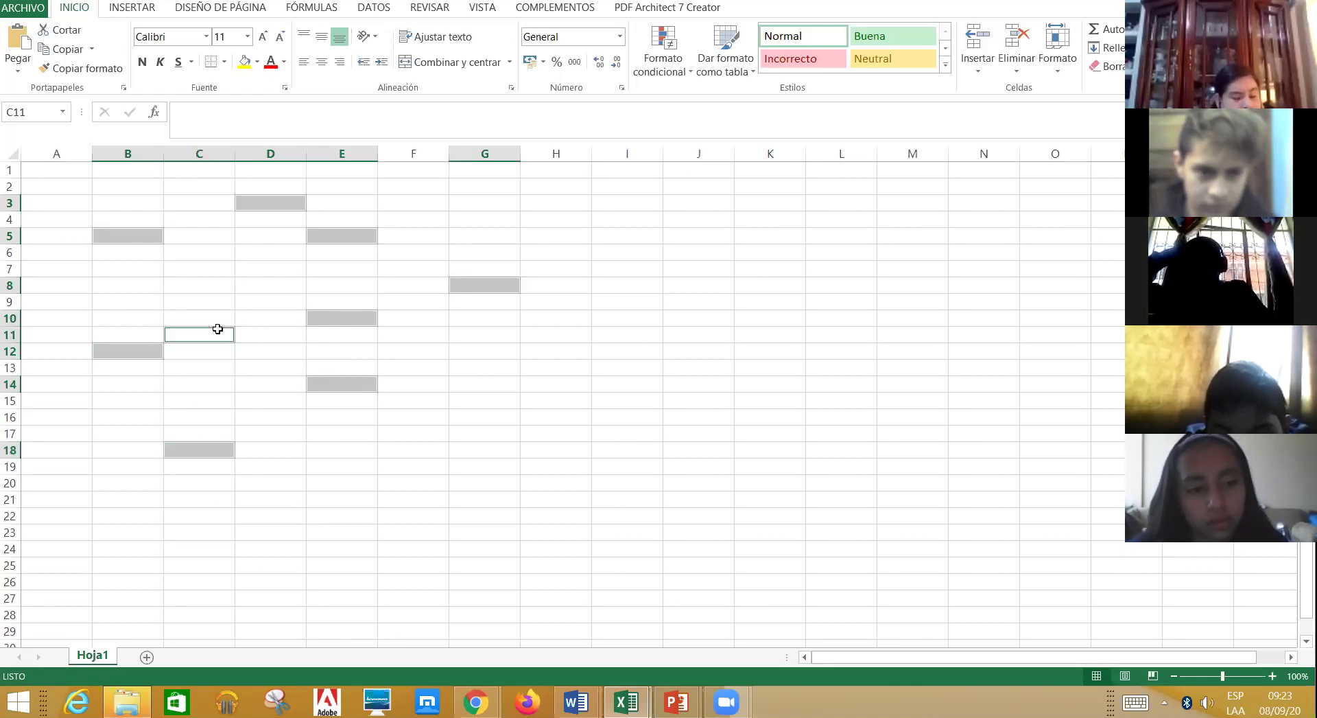
ctrl+click(280, 274)
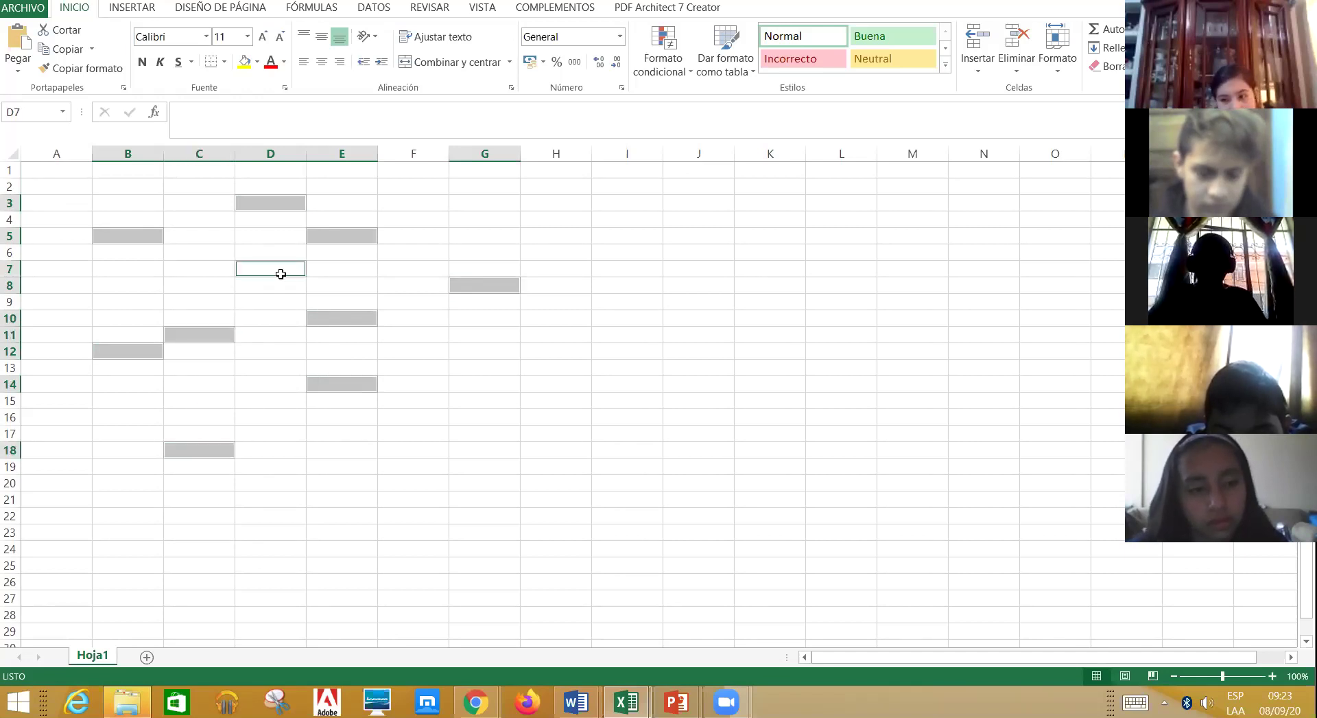
ctrl+click(605, 365)
ctrl+click(434, 436)
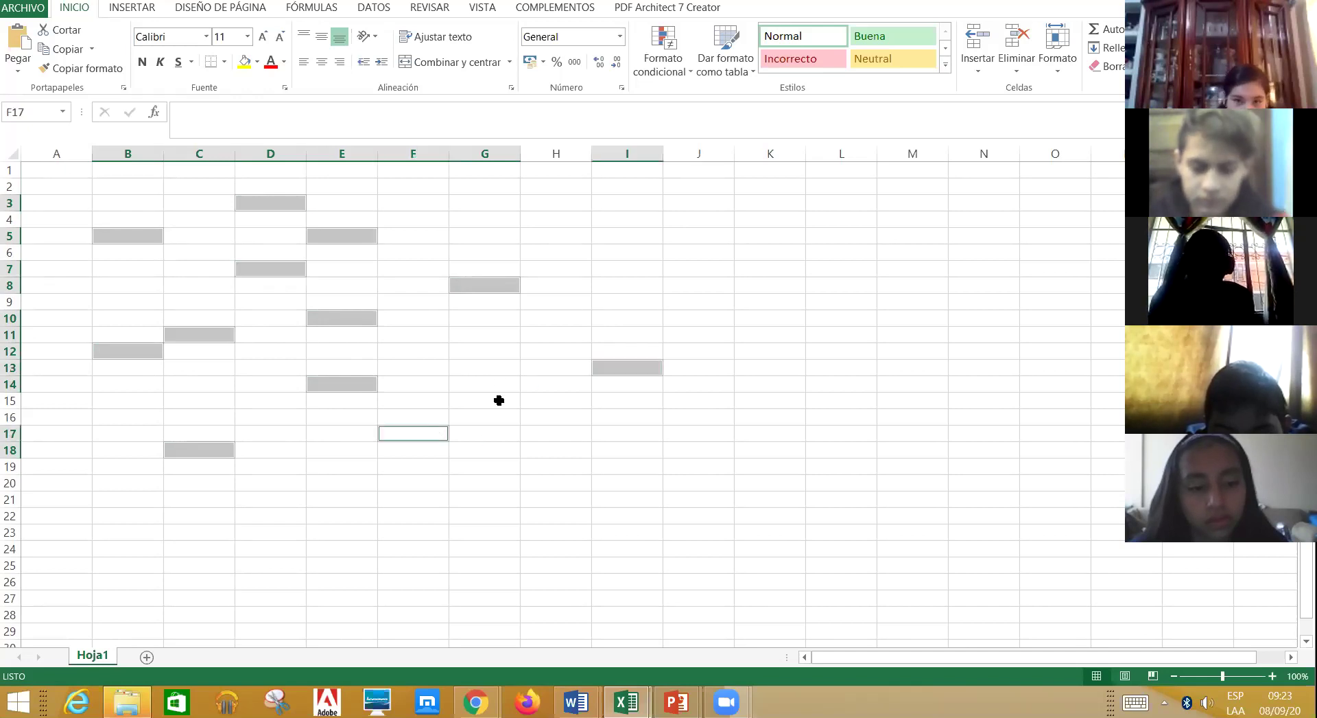
ctrl+click(496, 364)
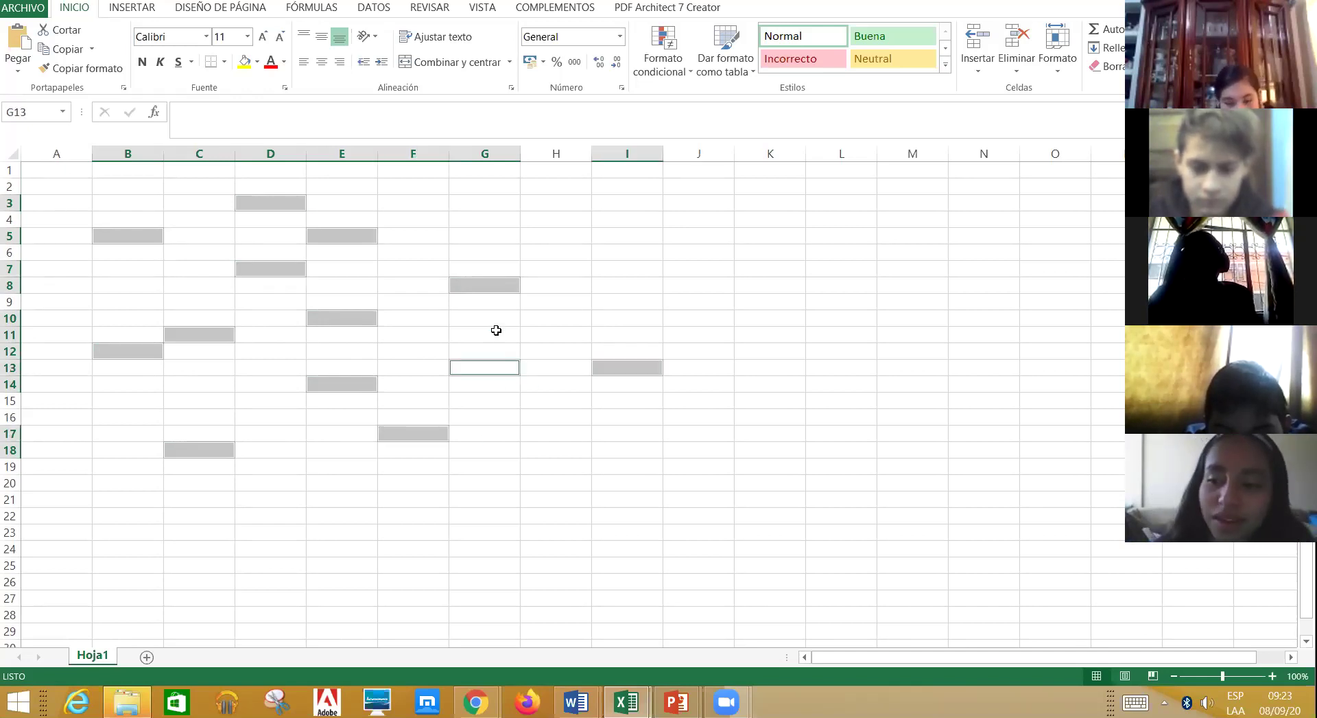
Add cells G11, G3 and H4 to the multiple-cell selection, and replace that selection with the single cell I6
ctrl+click(494, 333)
ctrl+click(480, 206)
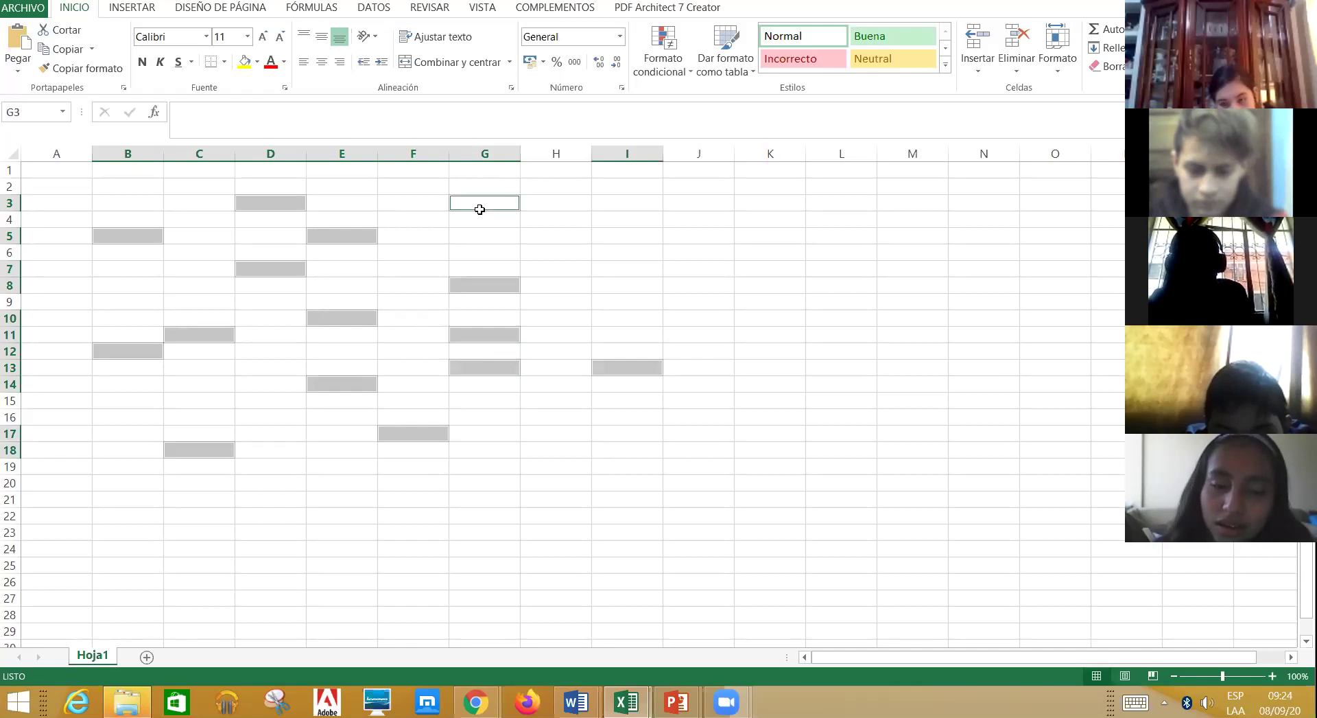
ctrl+click(569, 224)
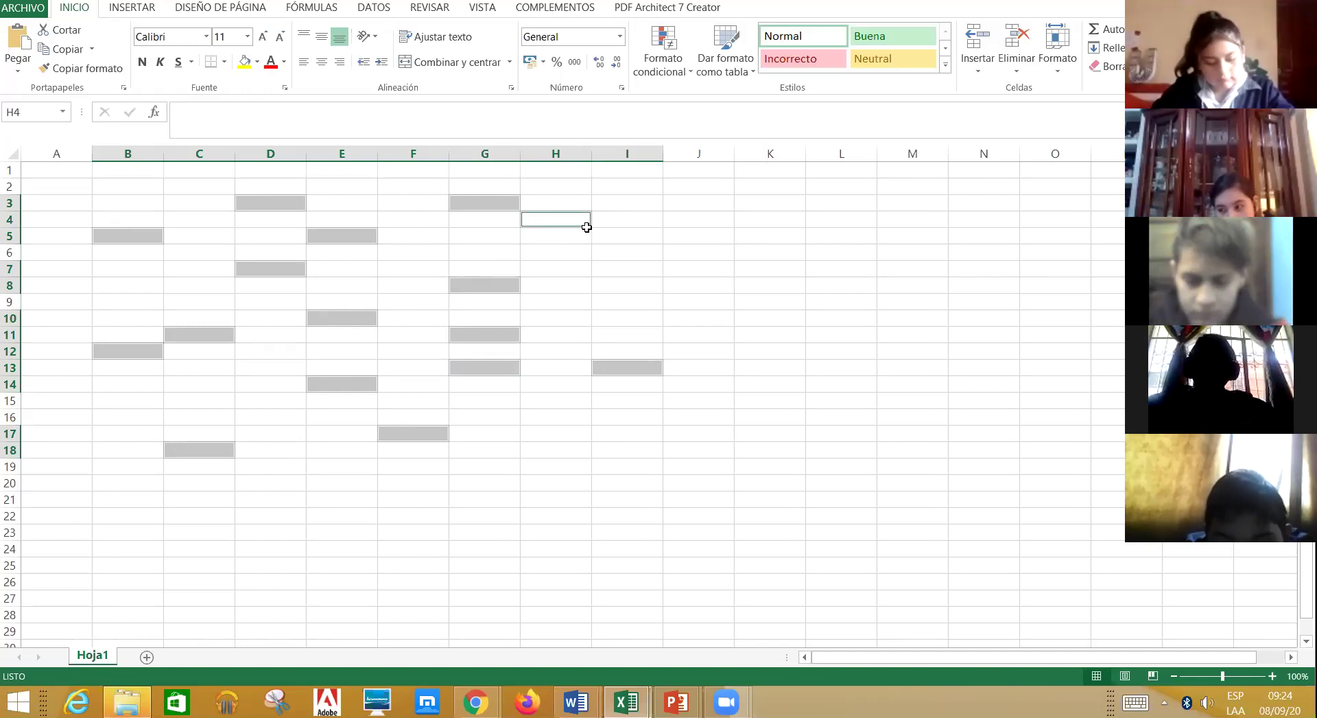
click(615, 256)
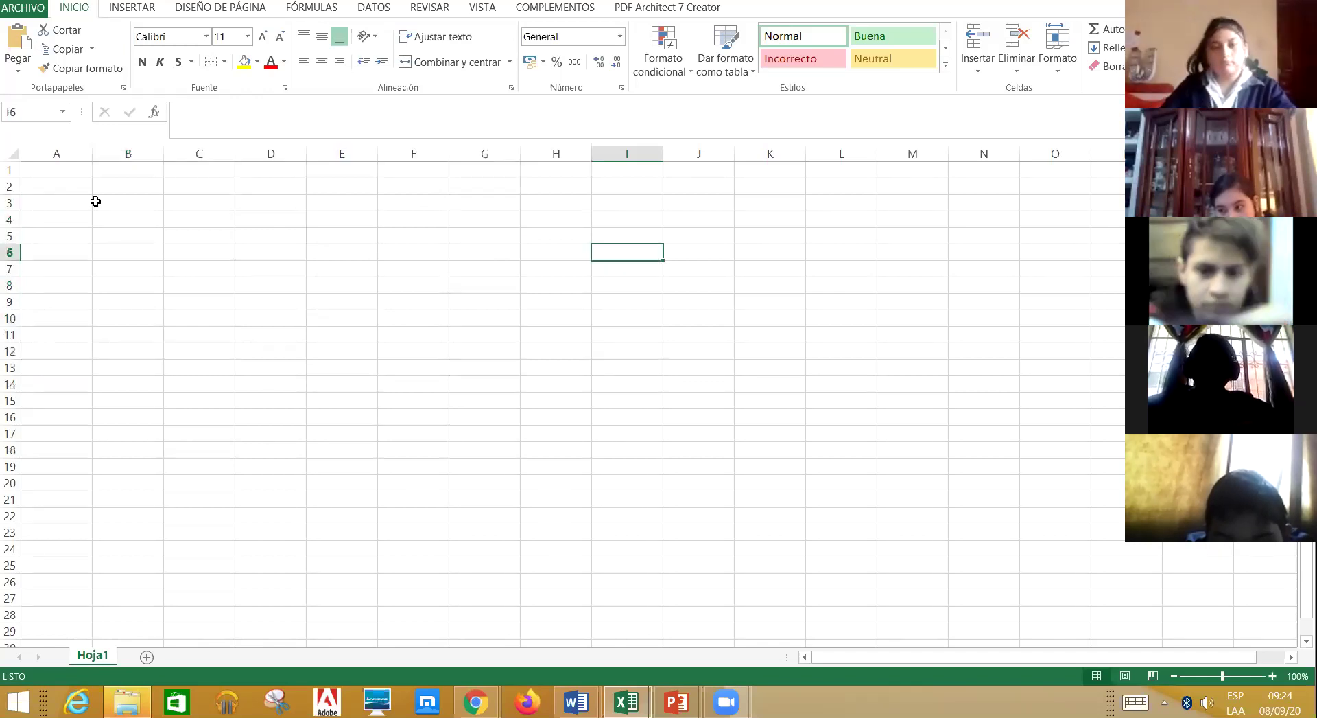
Select the non-adjacent columns B, E, H, J and L together
click(120, 149)
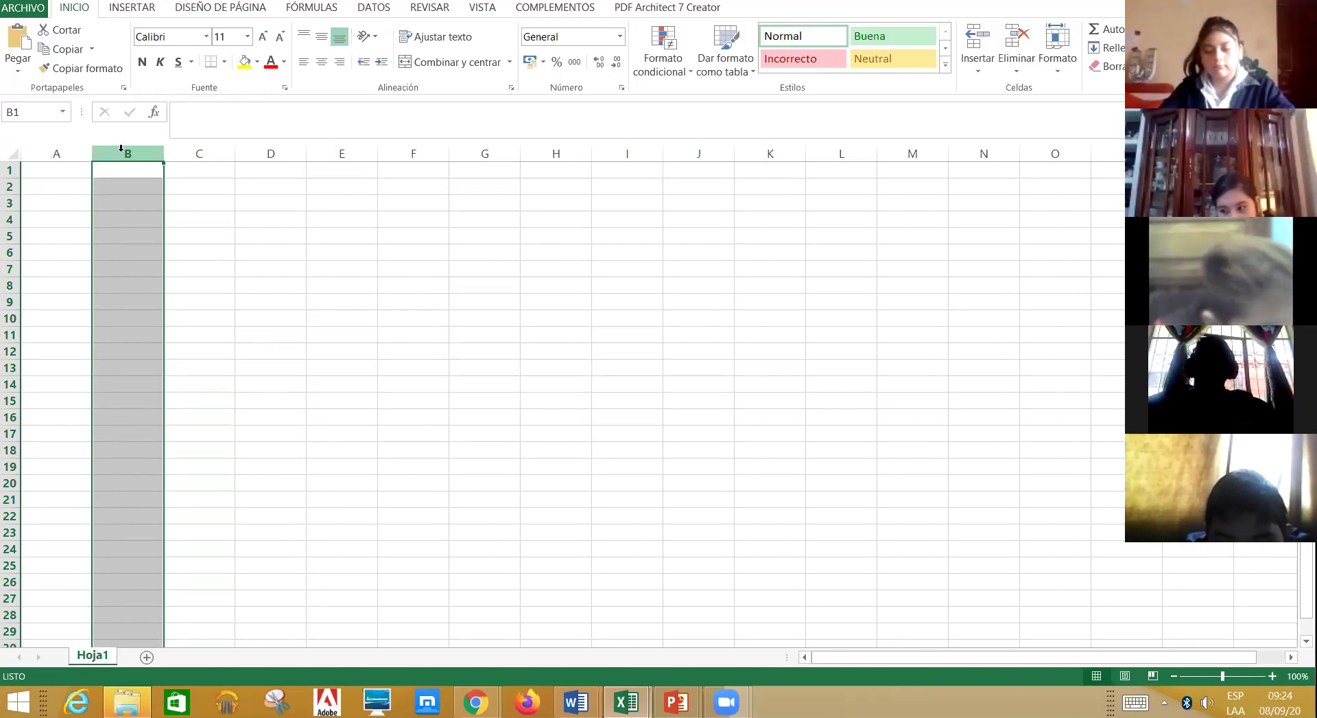
ctrl+click(343, 152)
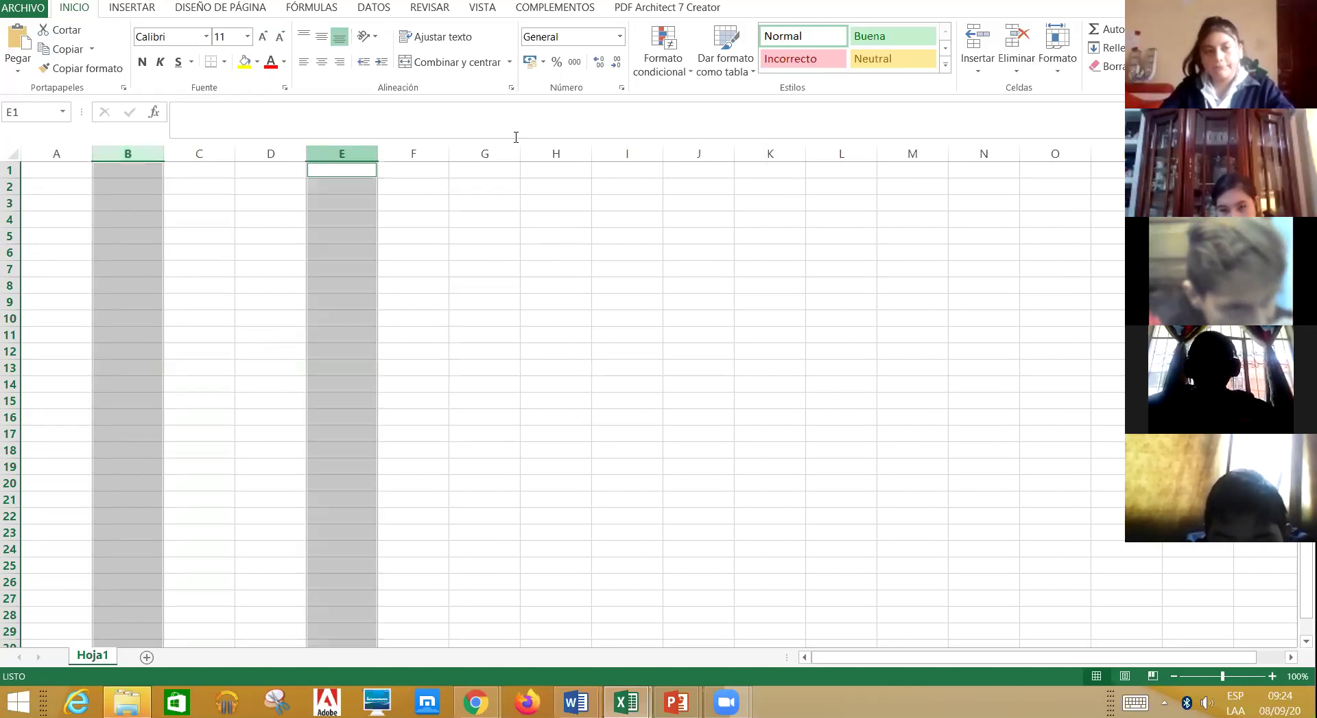
ctrl+click(566, 153)
ctrl+click(694, 154)
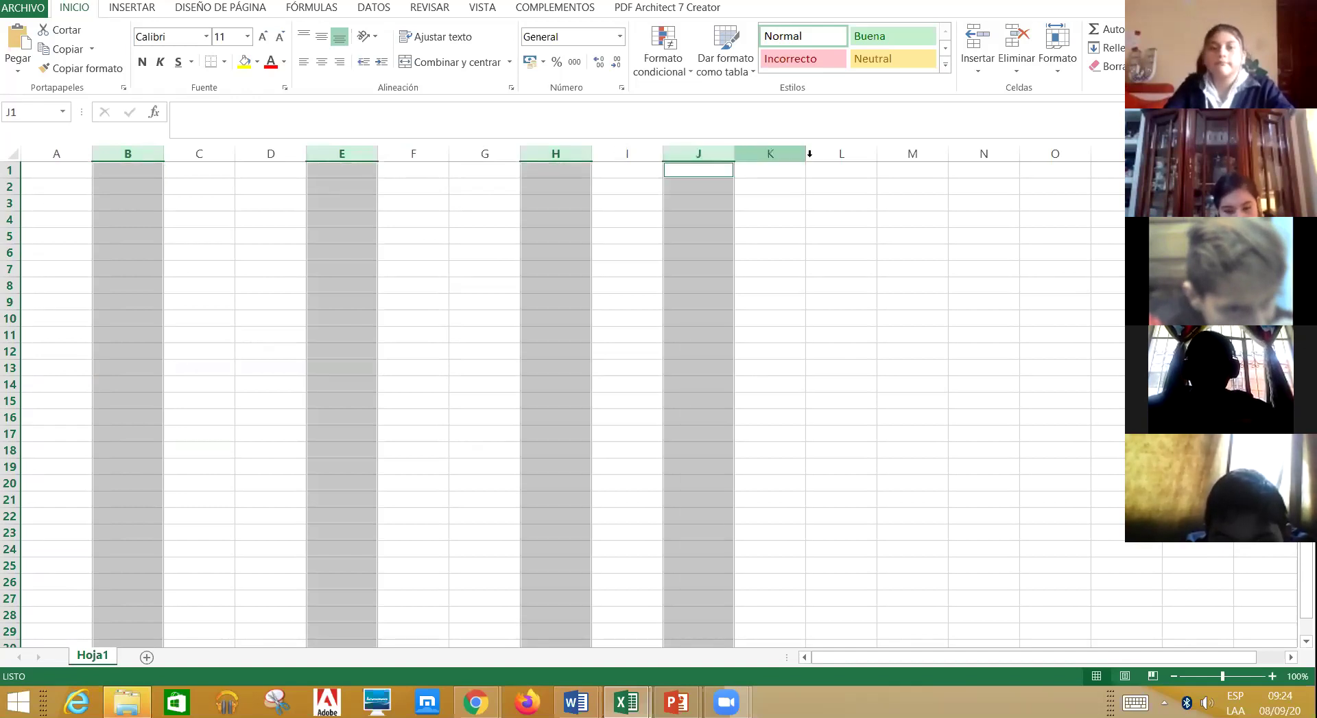
ctrl+click(843, 154)
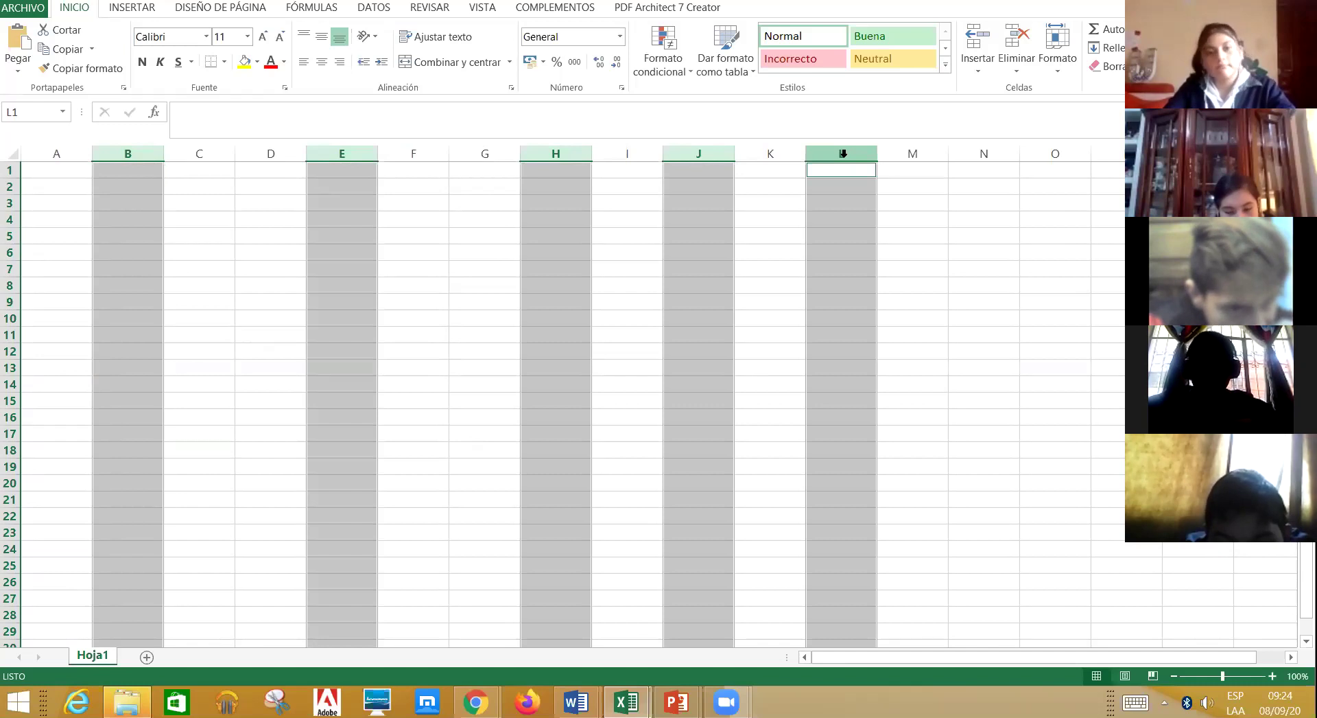
Try a yellow fill on the selected columns, view it with another cell active, and undo the fill
click(245, 62)
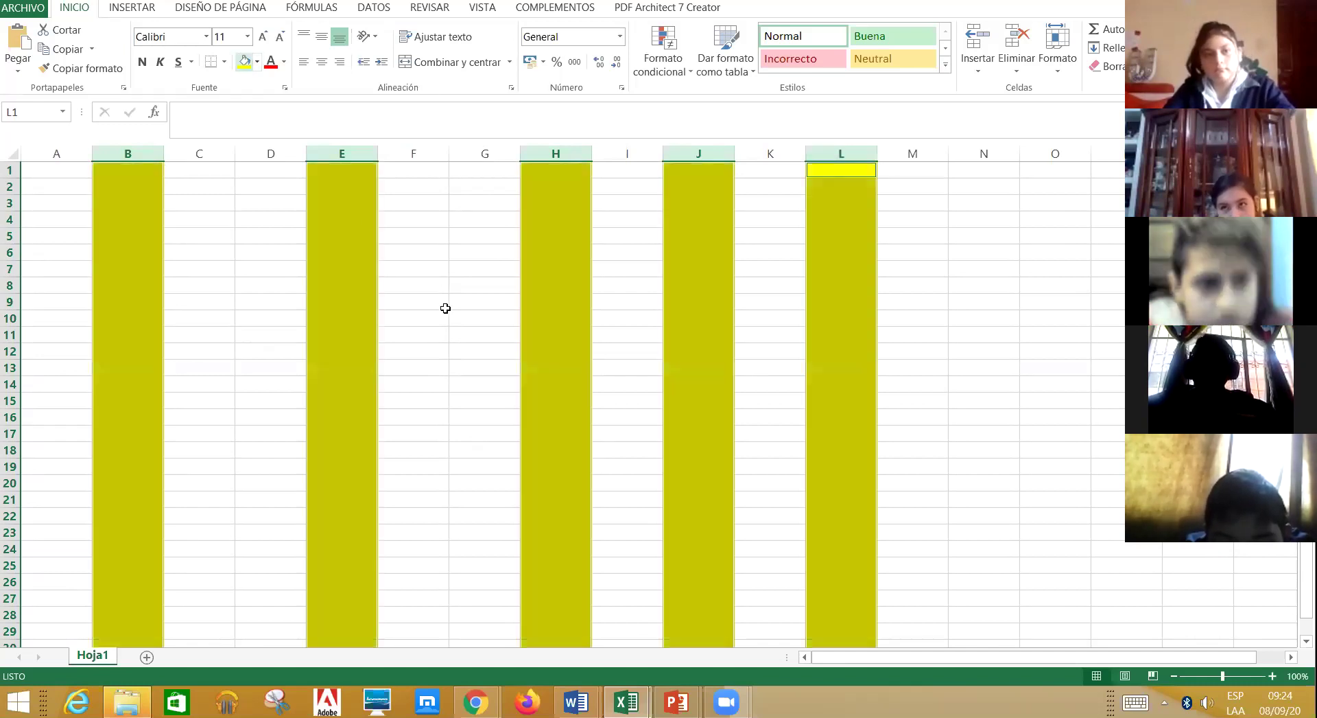
click(481, 348)
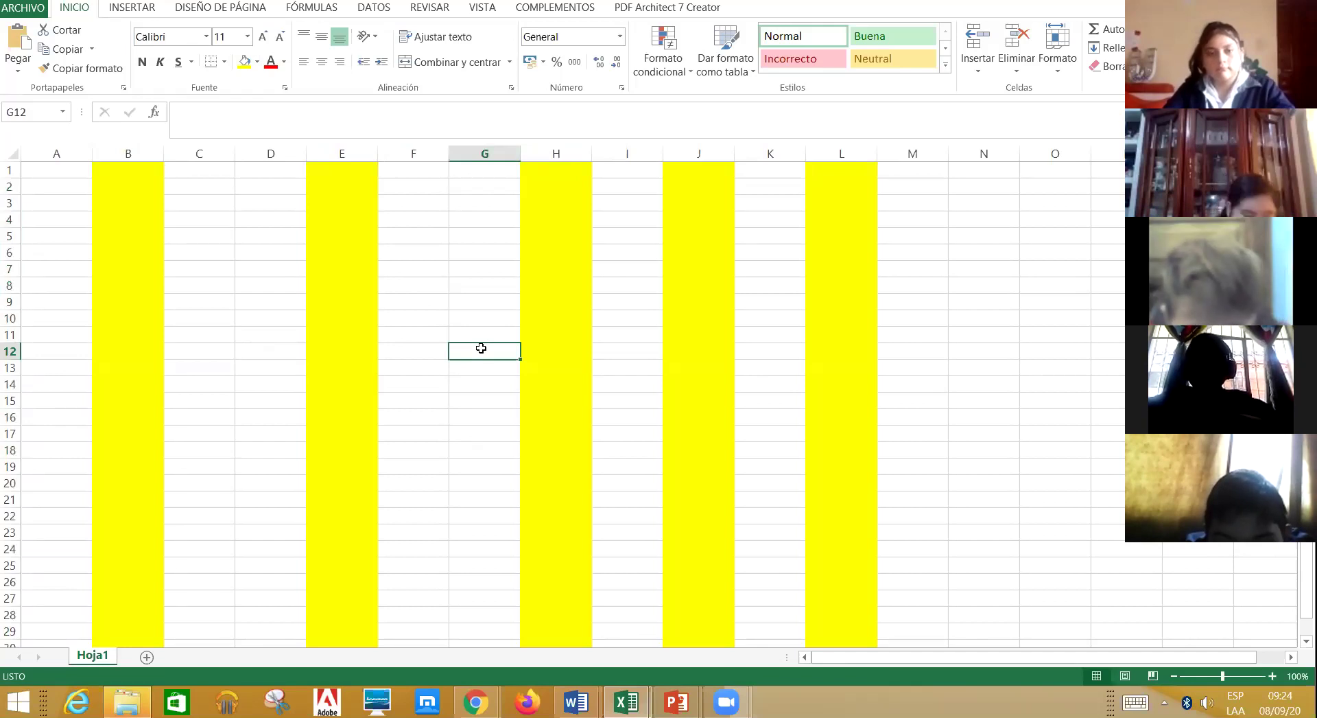
key(ctrl+z)
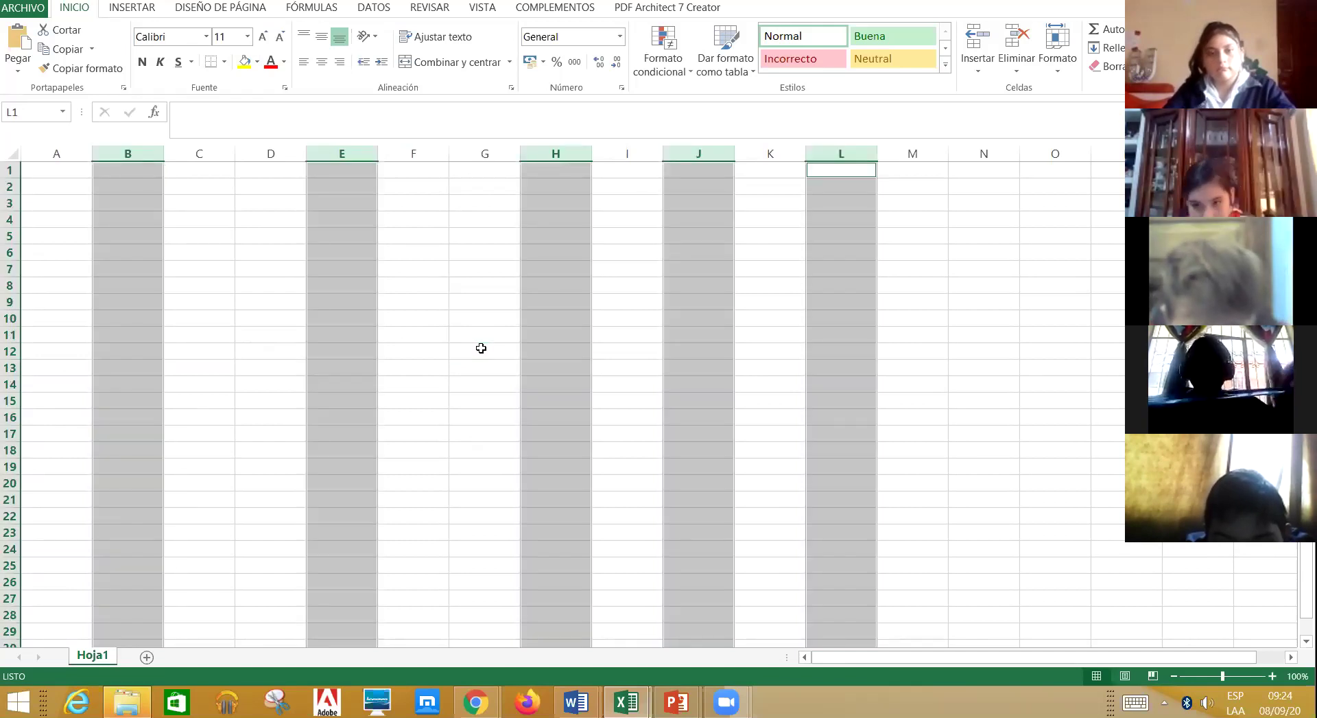
Switch to the open workbook "links y claves.xlsx" and close it without saving its changes
key(alt+Tab)
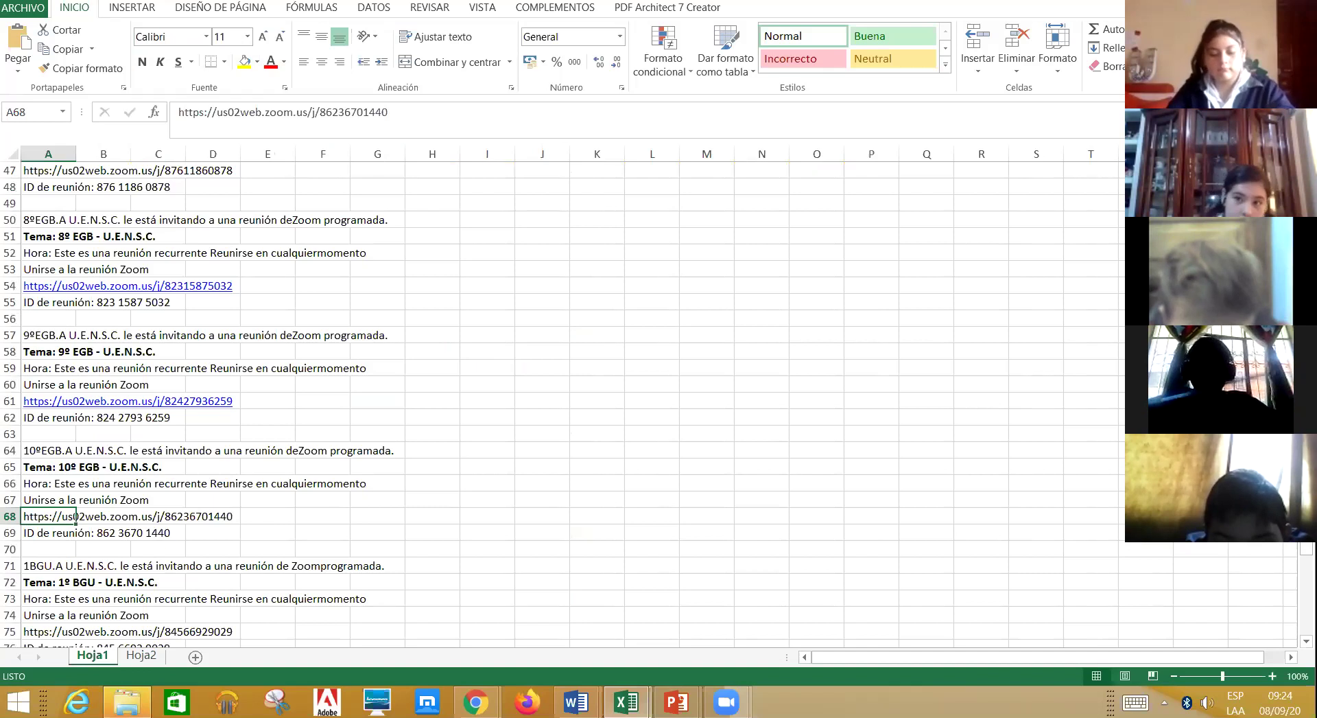
key(alt+F4)
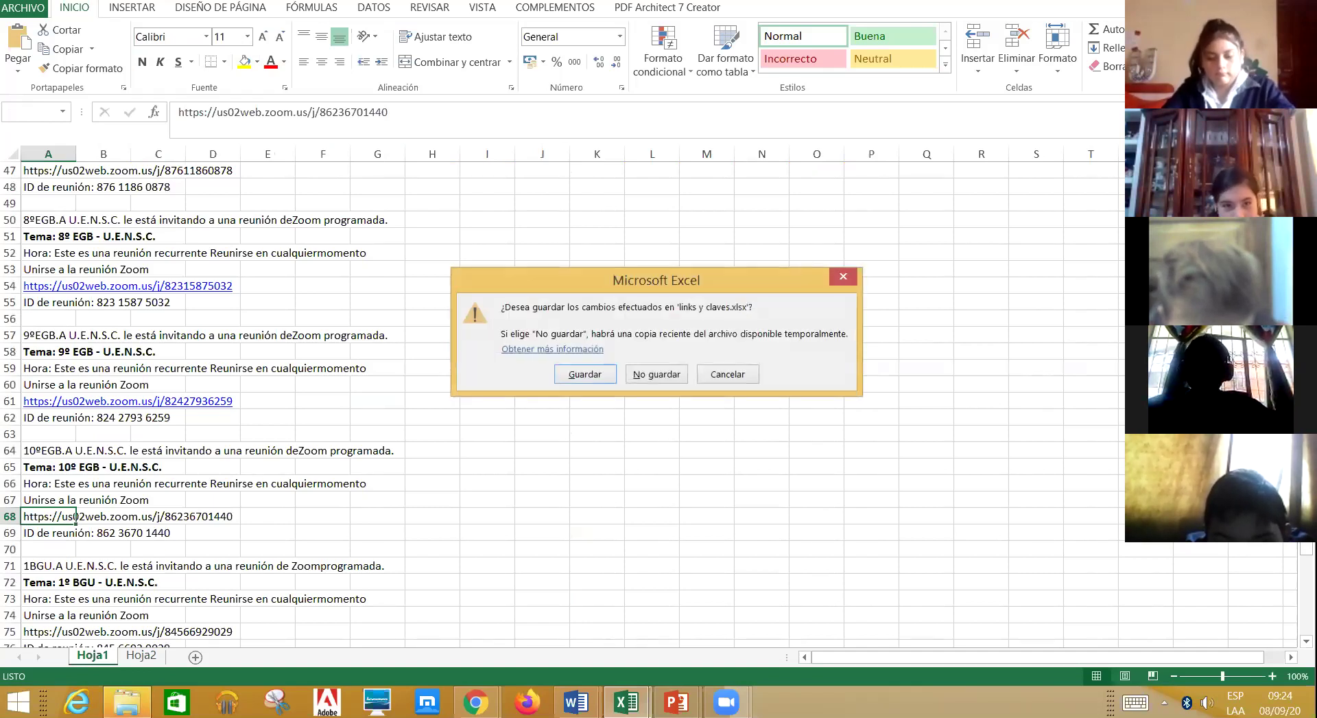
key(n)
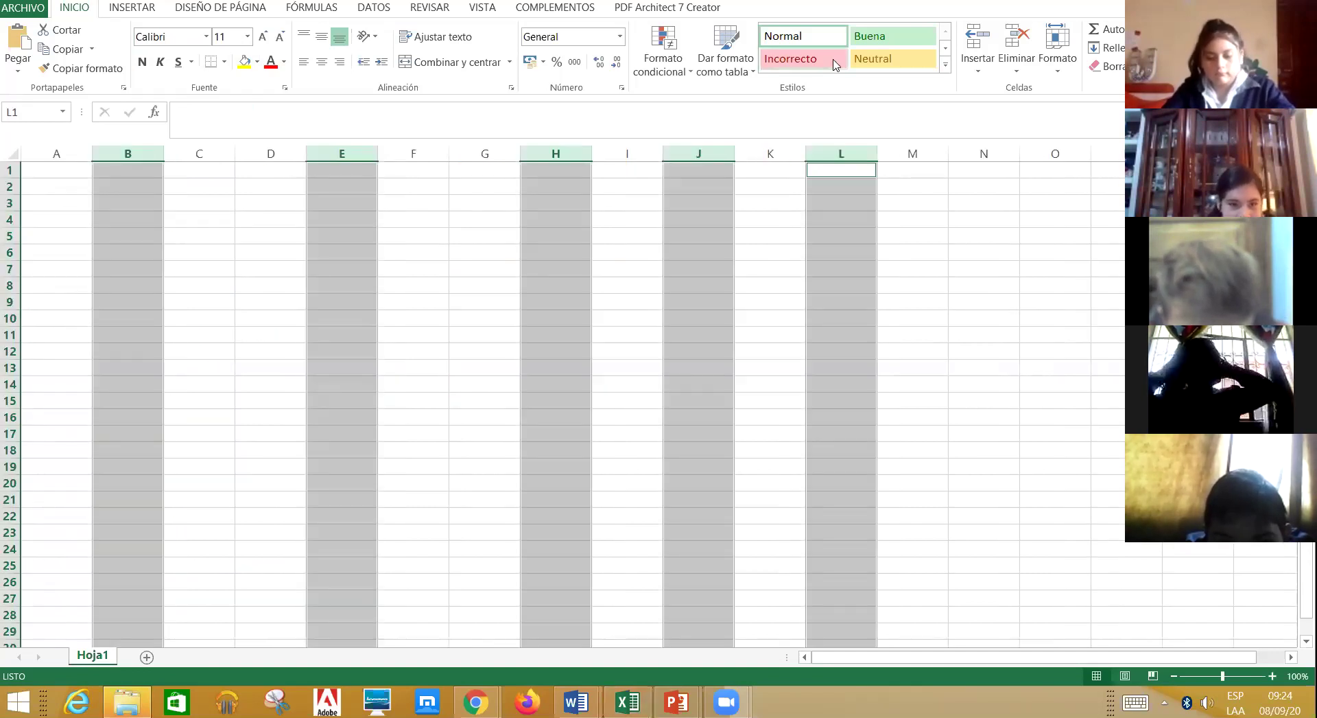
click(206, 229)
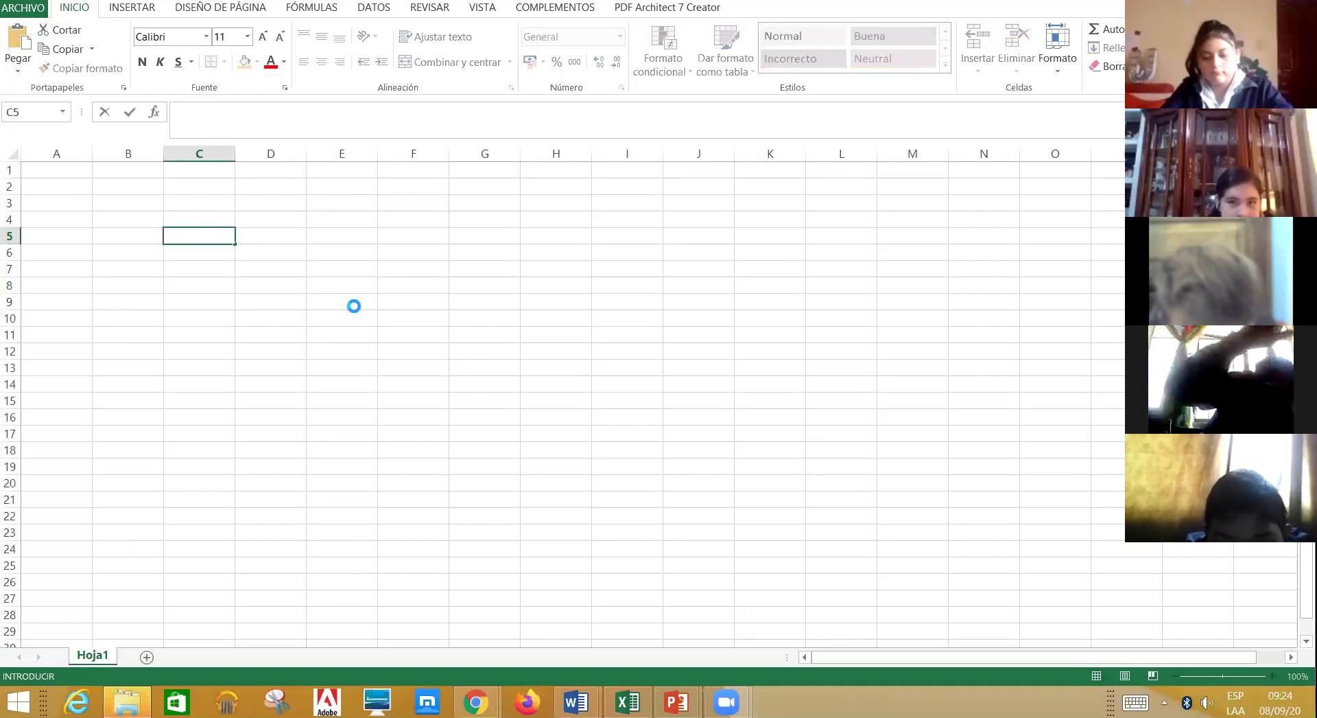
click(353, 306)
click(120, 230)
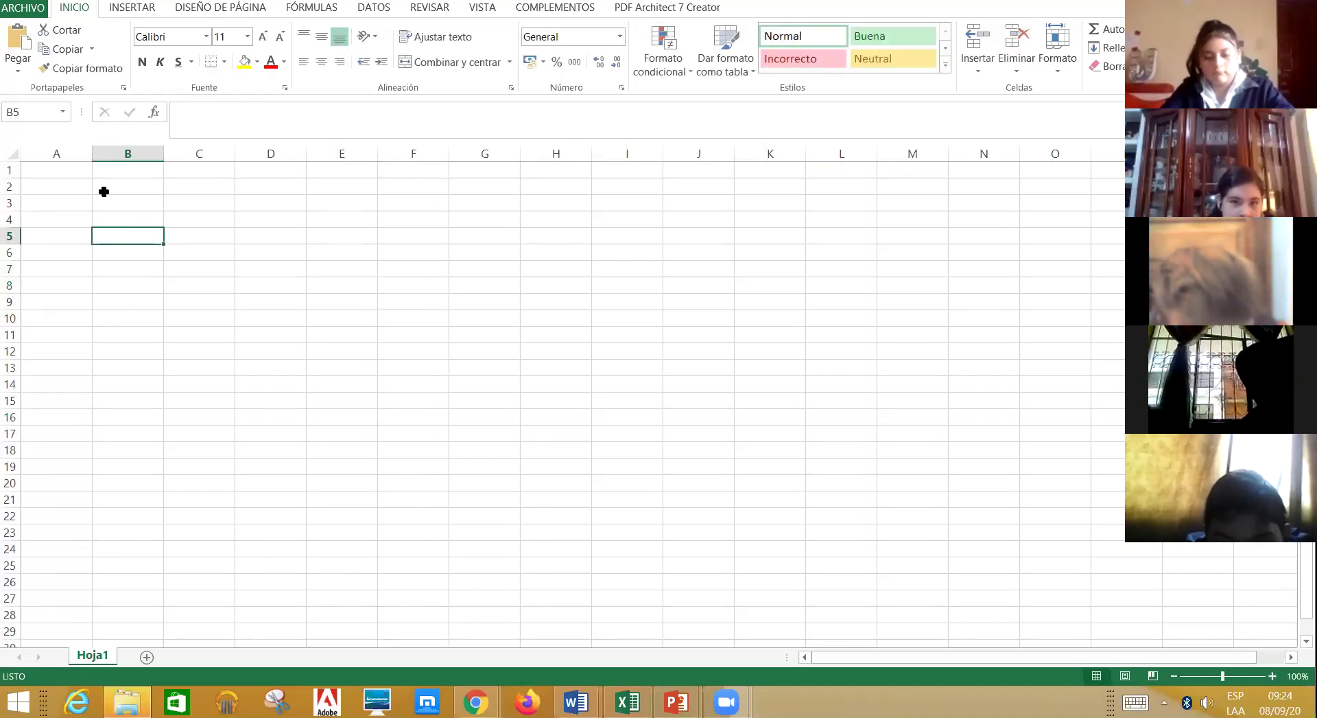
click(102, 190)
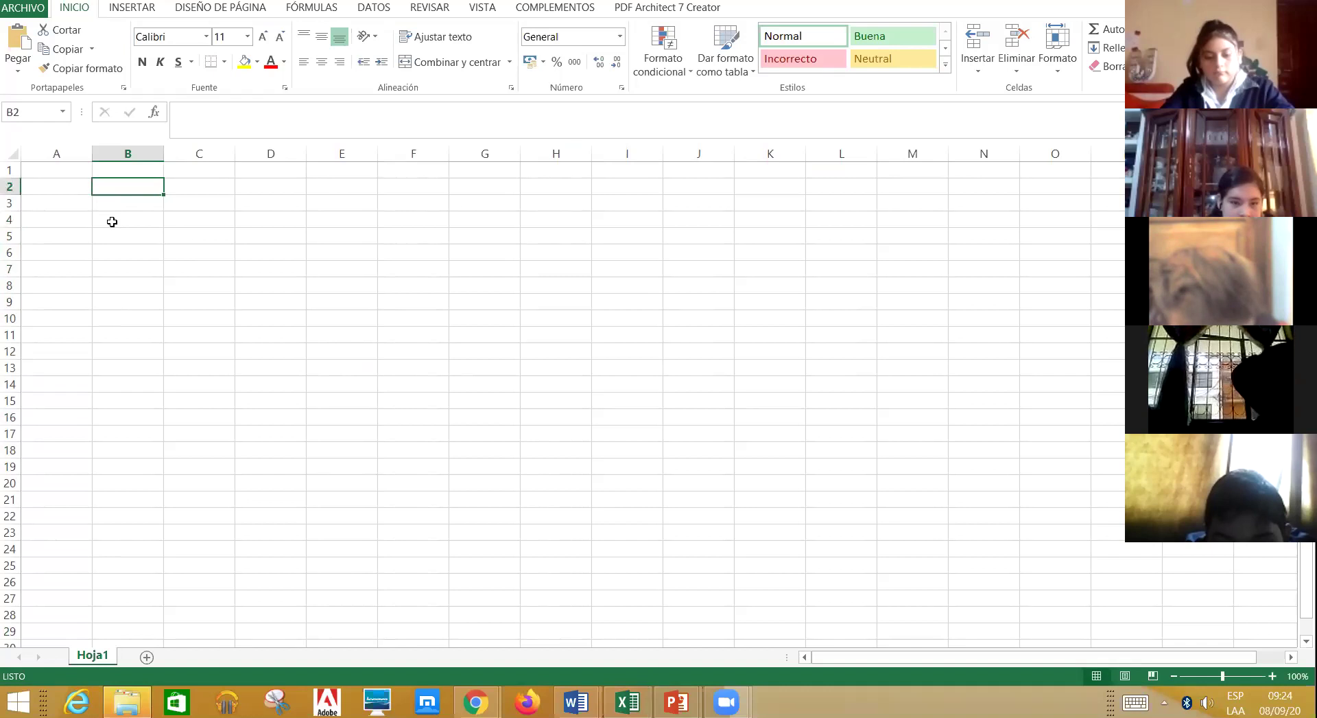
click(112, 222)
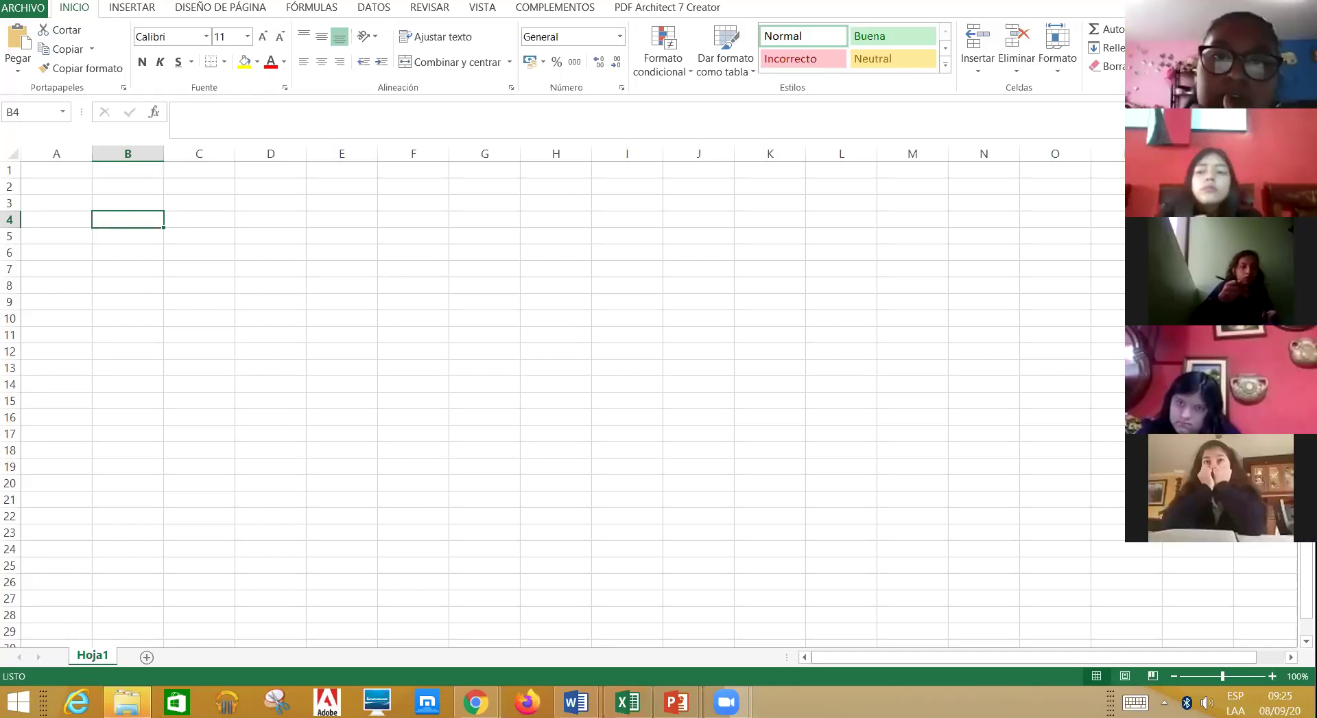
Enter three people's first names down column A, one each in cells A5, A6 and A7
click(66, 239)
text(ALEJANDRA)
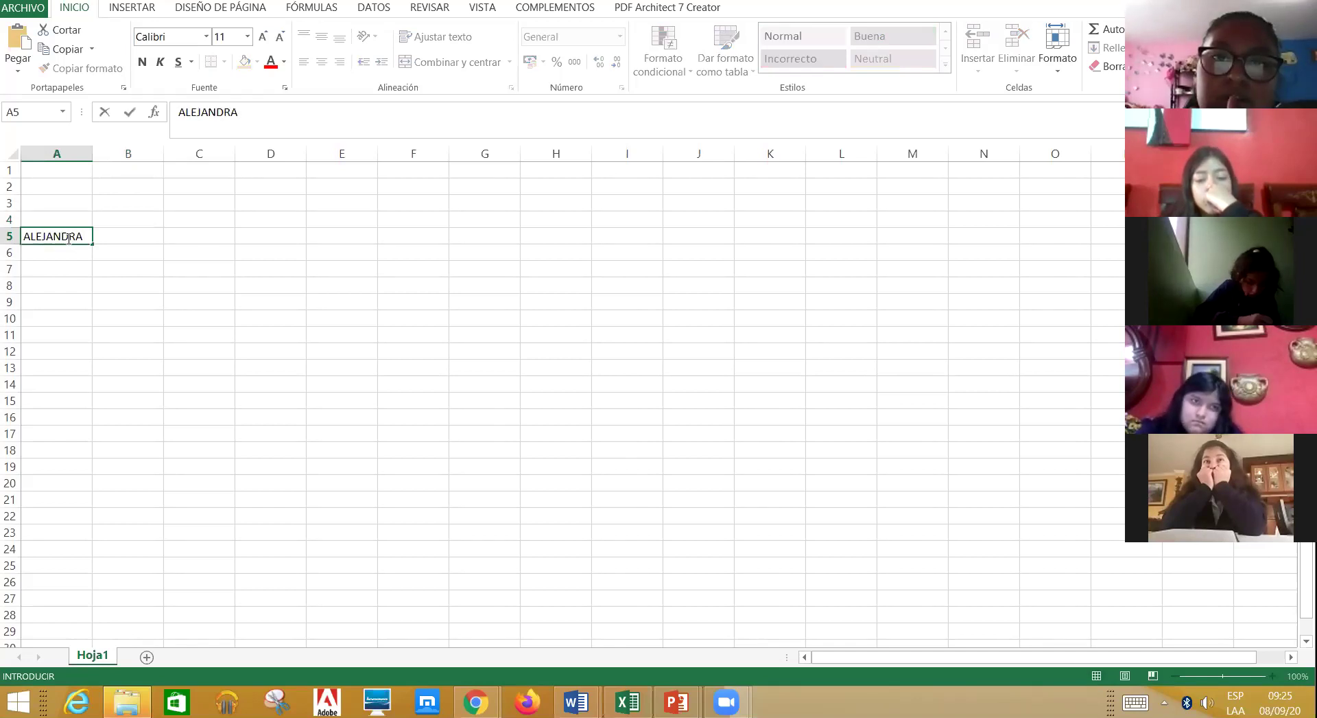
key(Return)
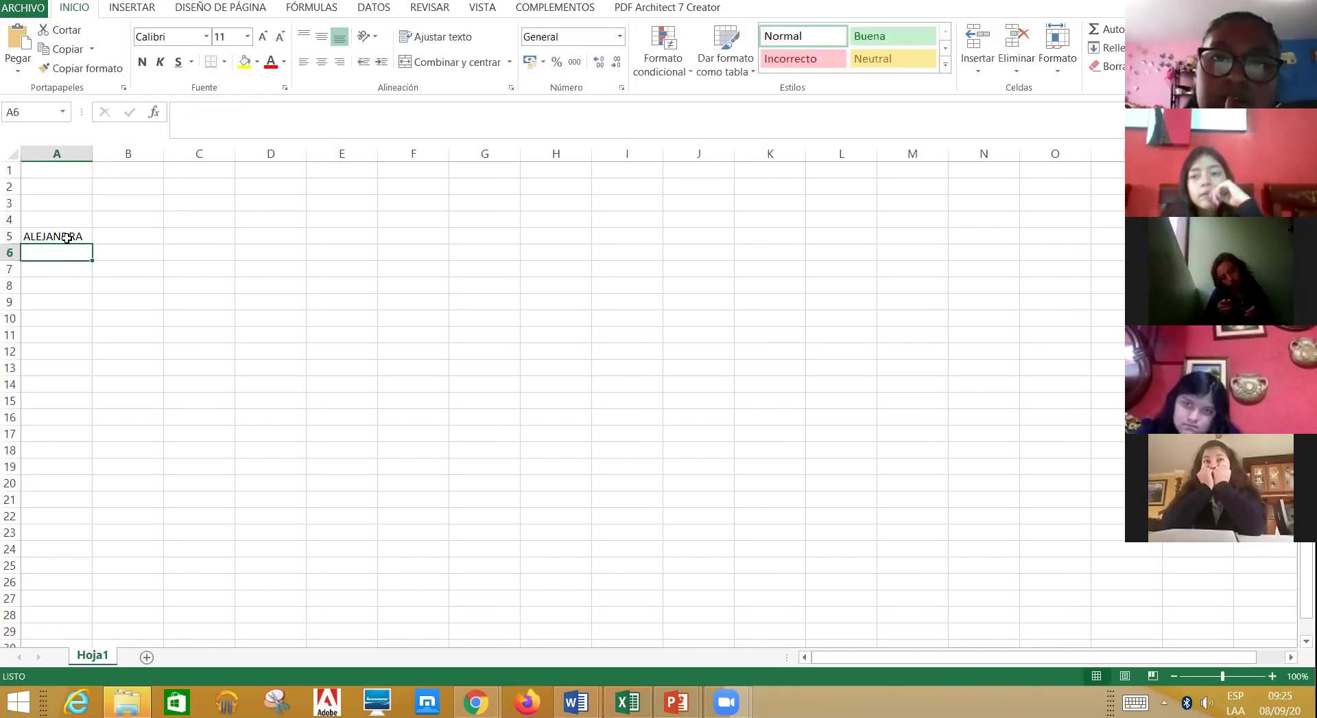
text(KARLA)
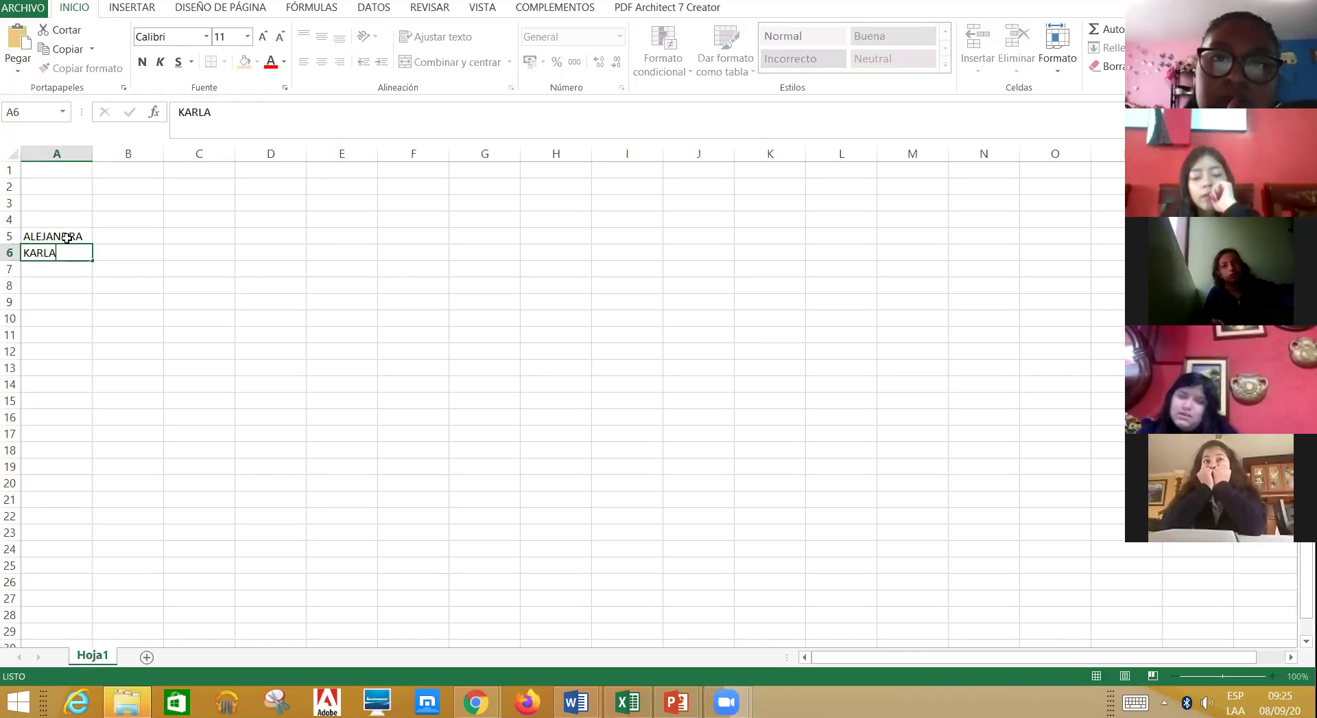
key(Return)
text(ODALIS)
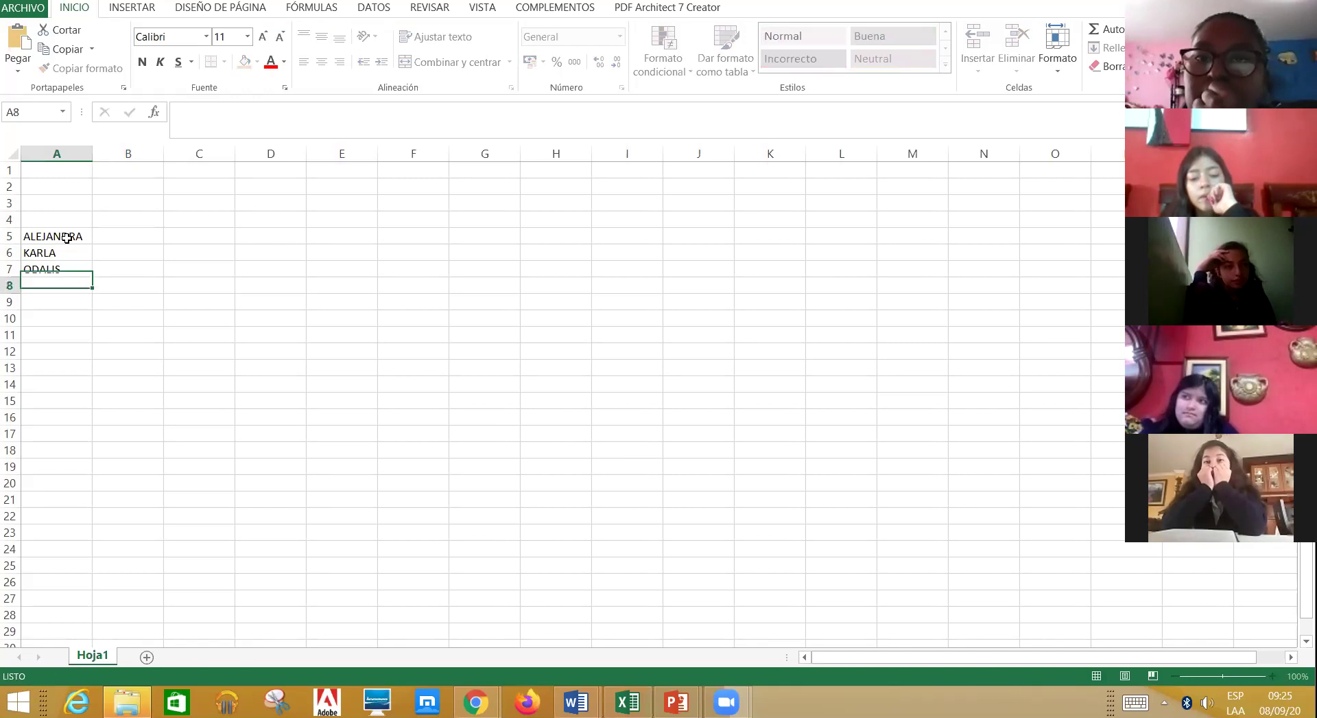
key(Return)
Correct the spelling of the first name in cell A7 so that it ends in YS
key(Up)
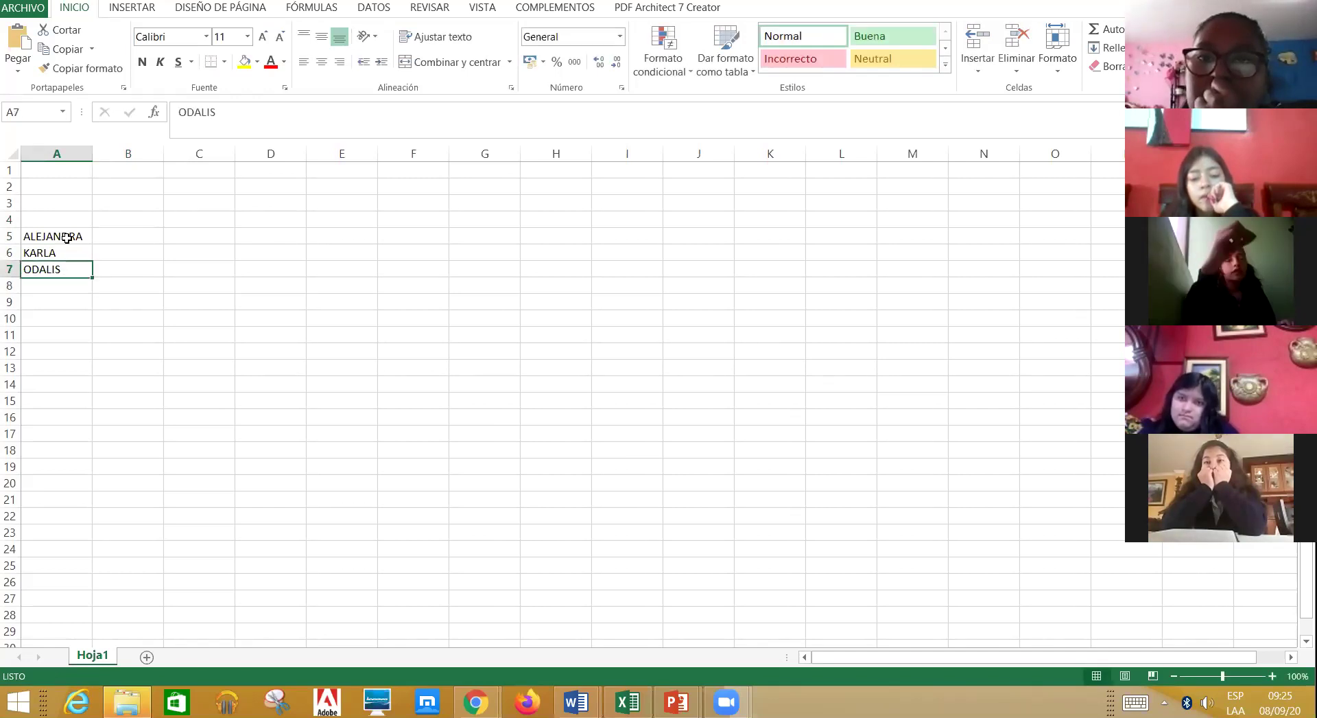
click(217, 111)
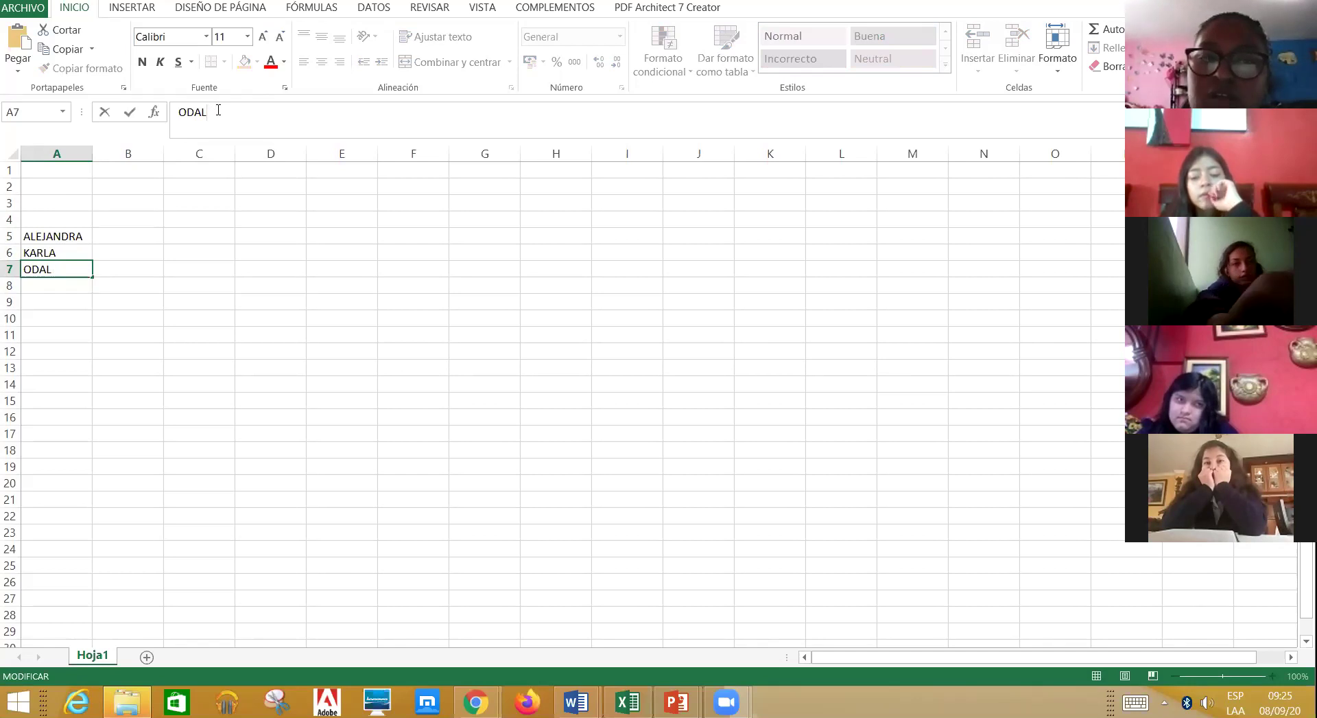
text(YS)
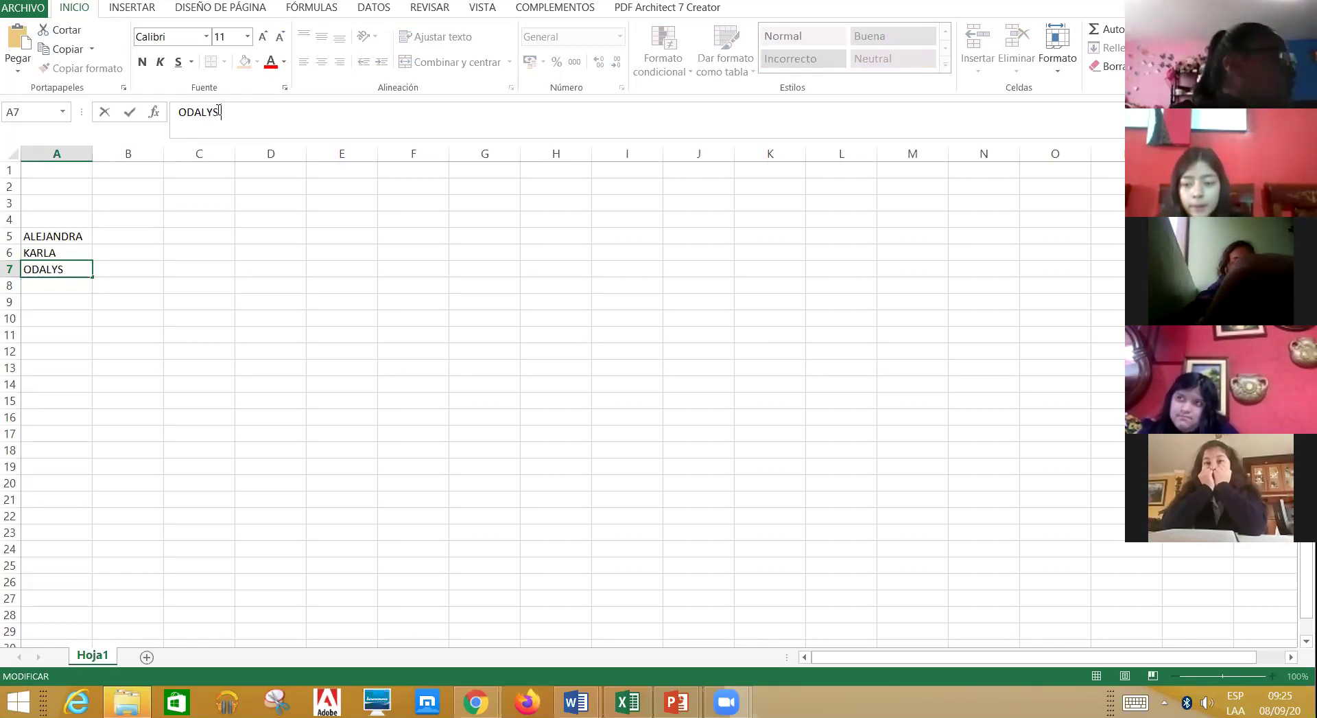
key(Return)
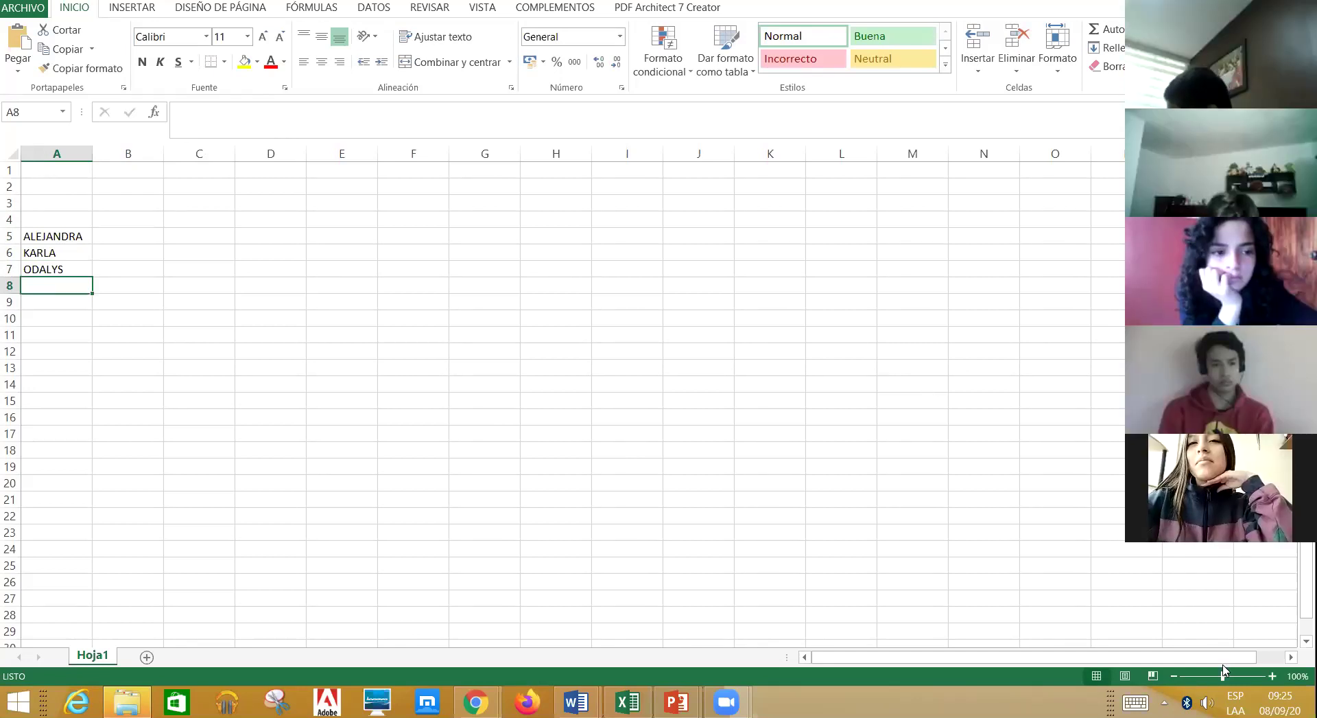
Continue the list with two more first names in cells A8 and A9
text(MATEO)
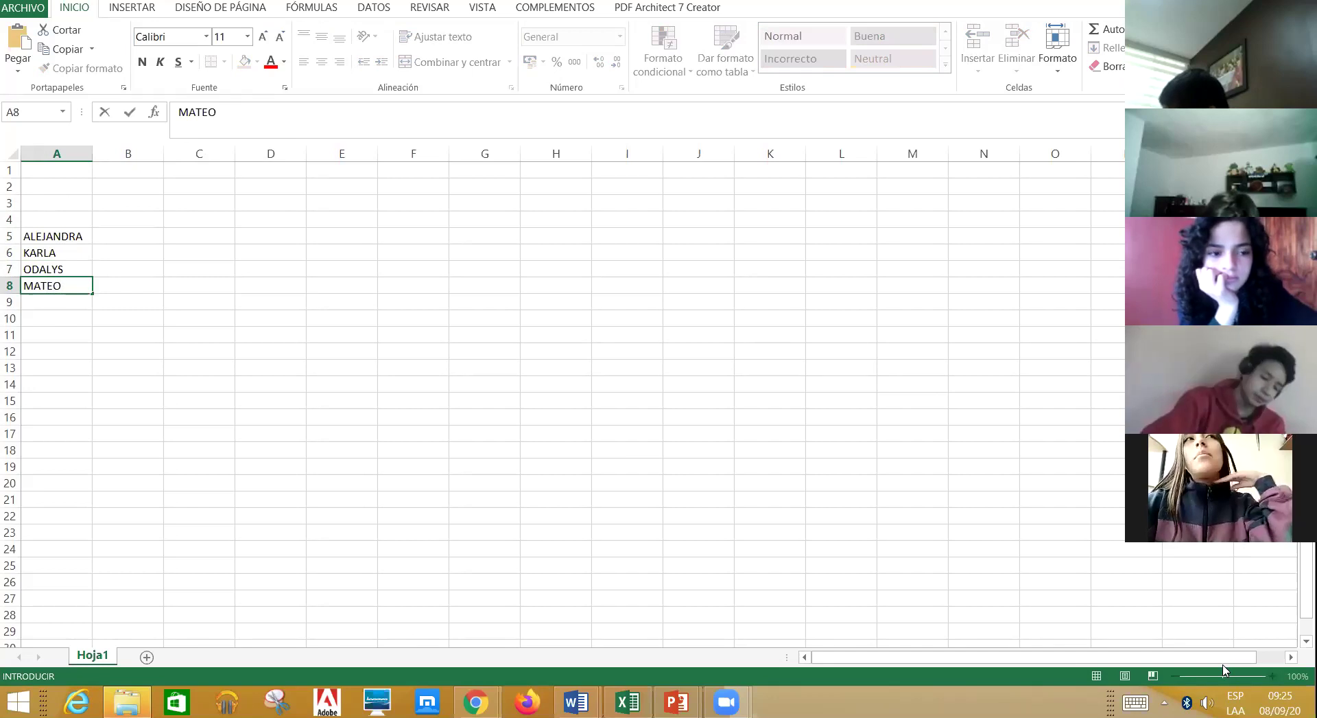
key(Return)
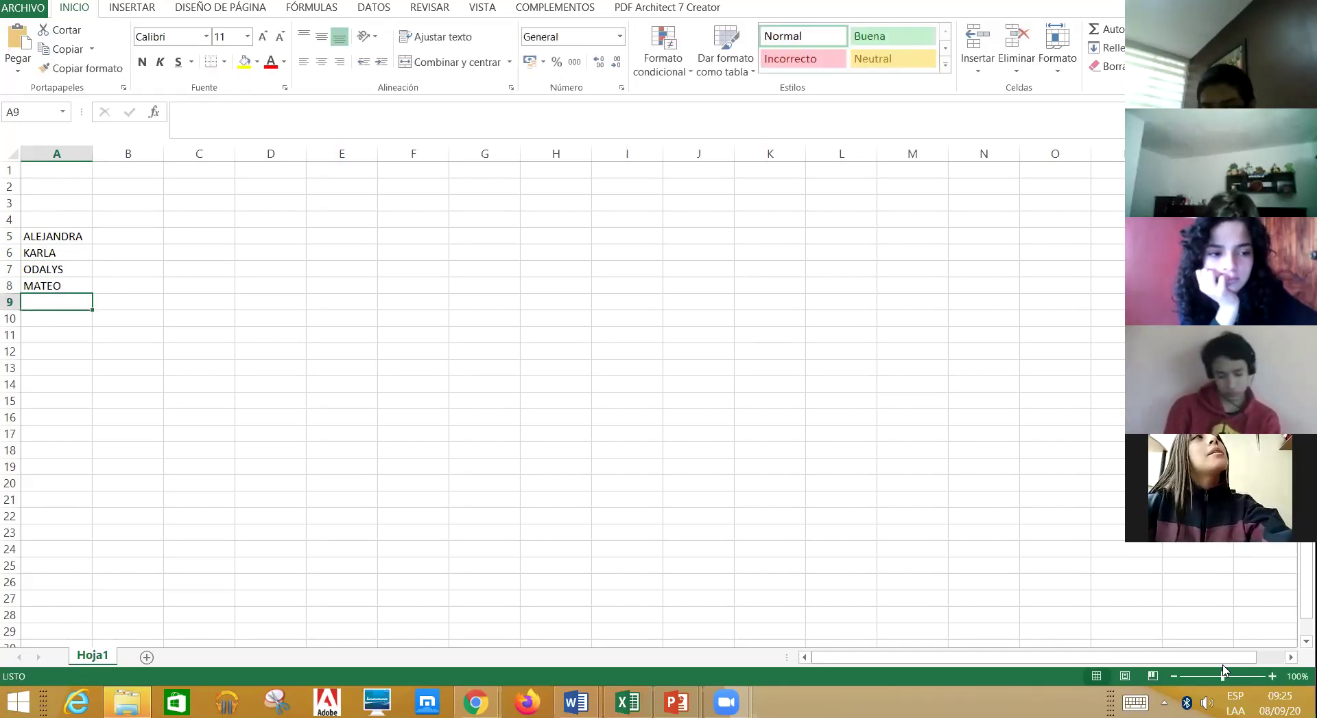
text(JULIANO)
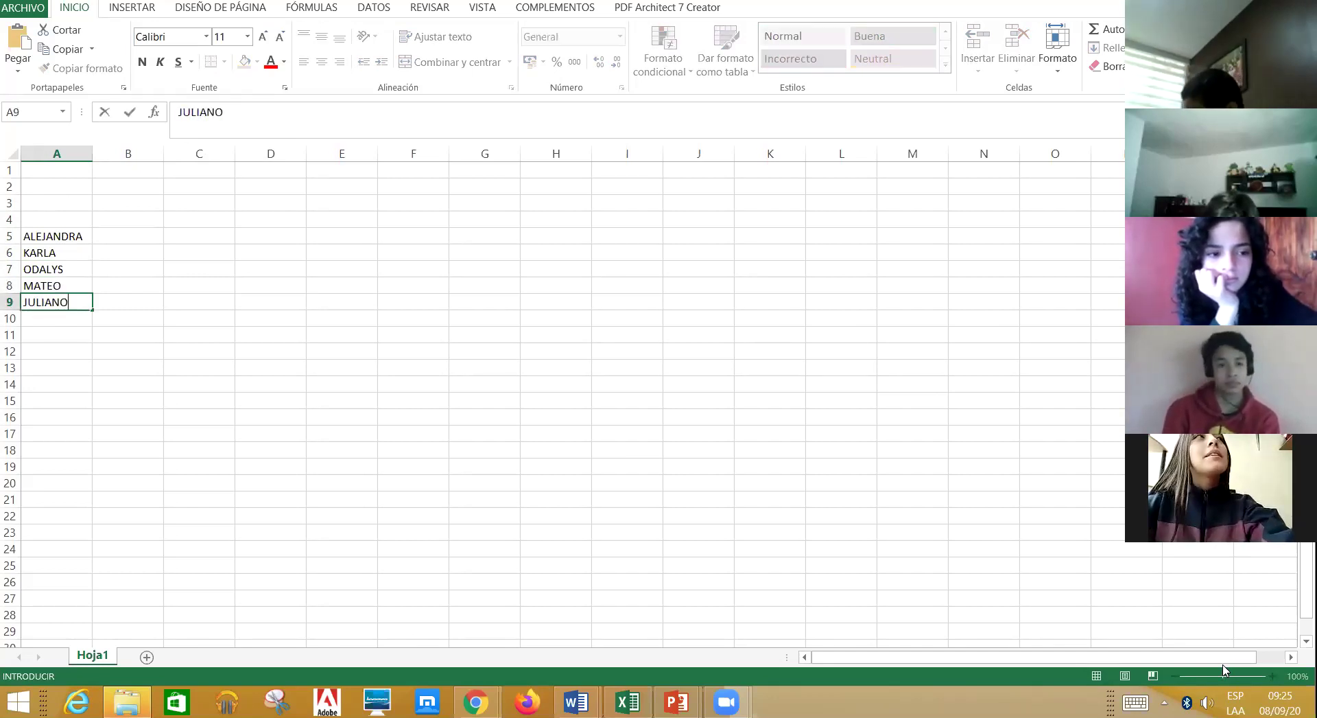
key(Return)
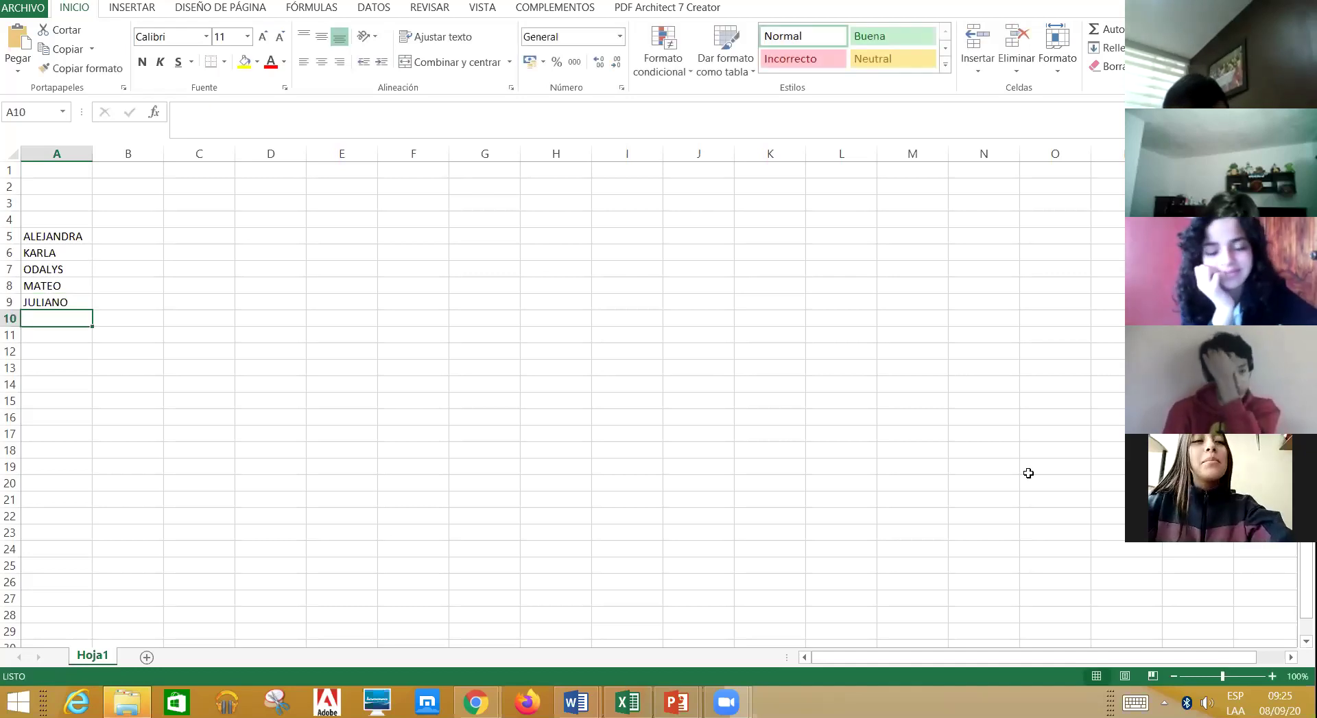
Enter the column headings Q1, Q2 and PROMEDIO in cells B4, C4 and D4
click(128, 215)
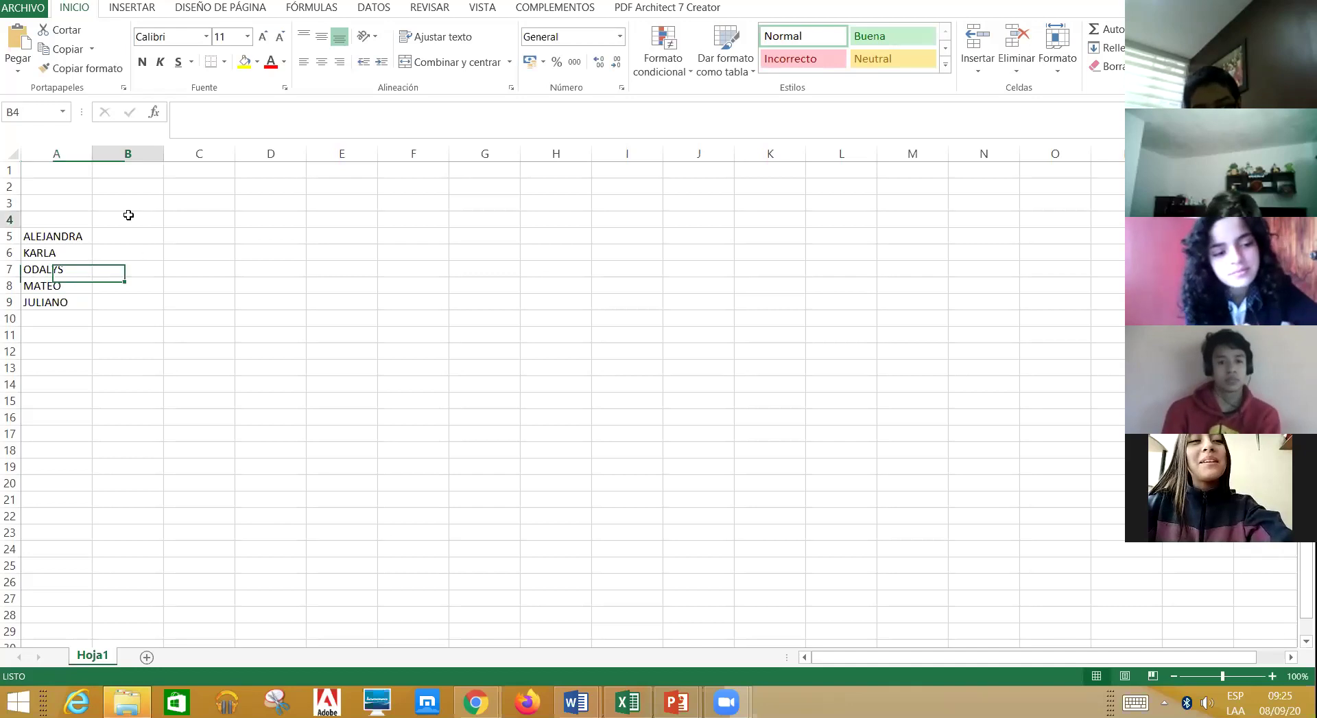
text(Q1)
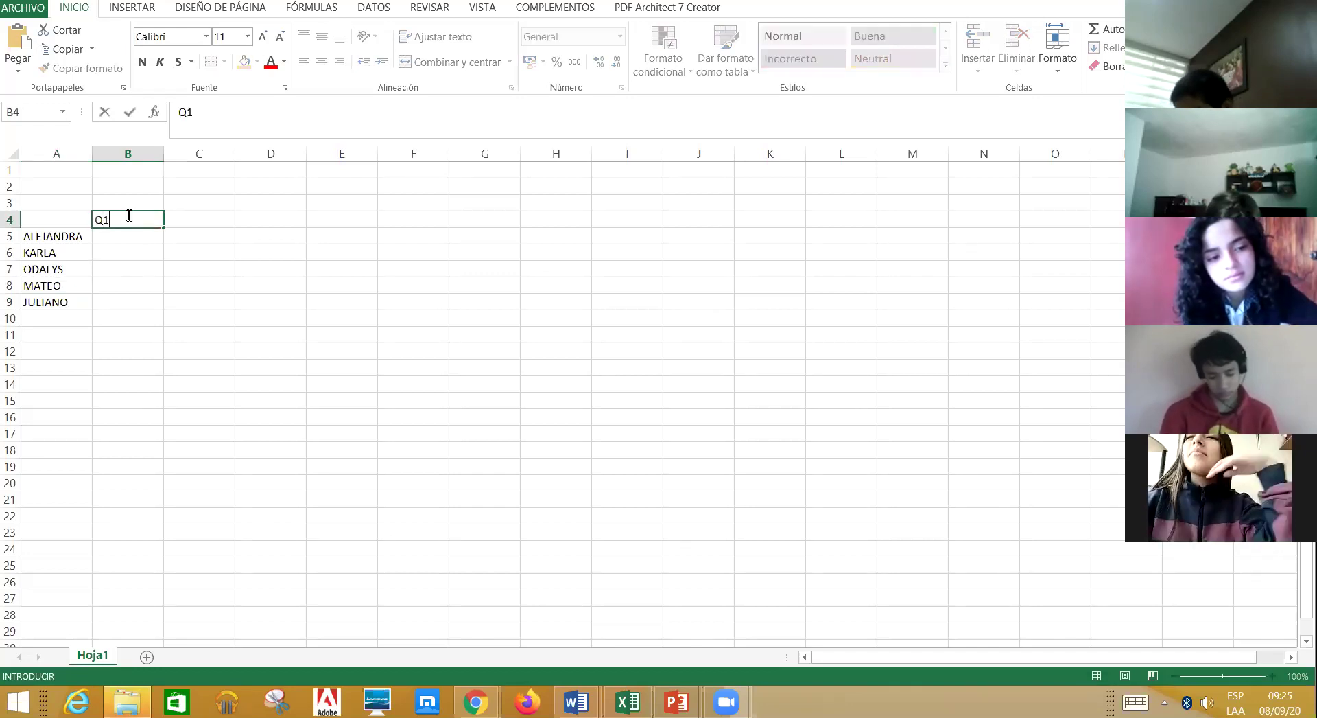
key(Tab)
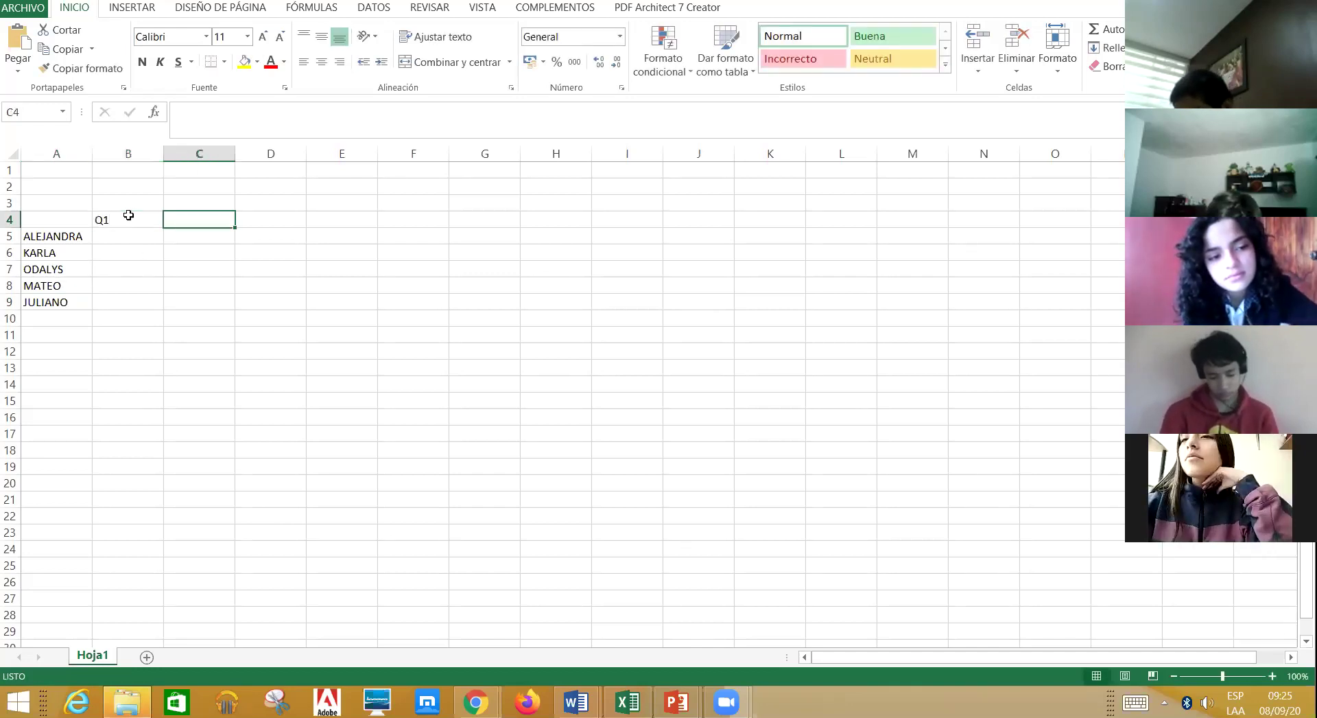
text(Q2)
key(Down)
key(Right)
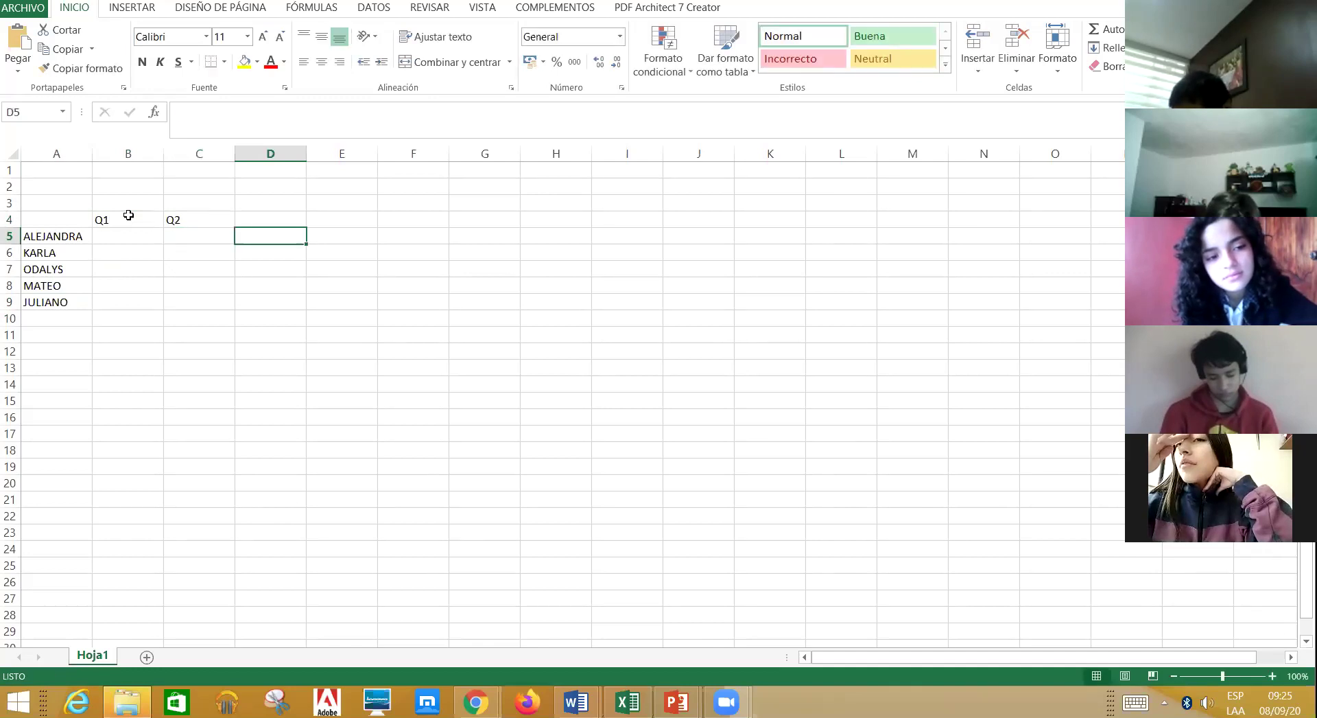
key(Up)
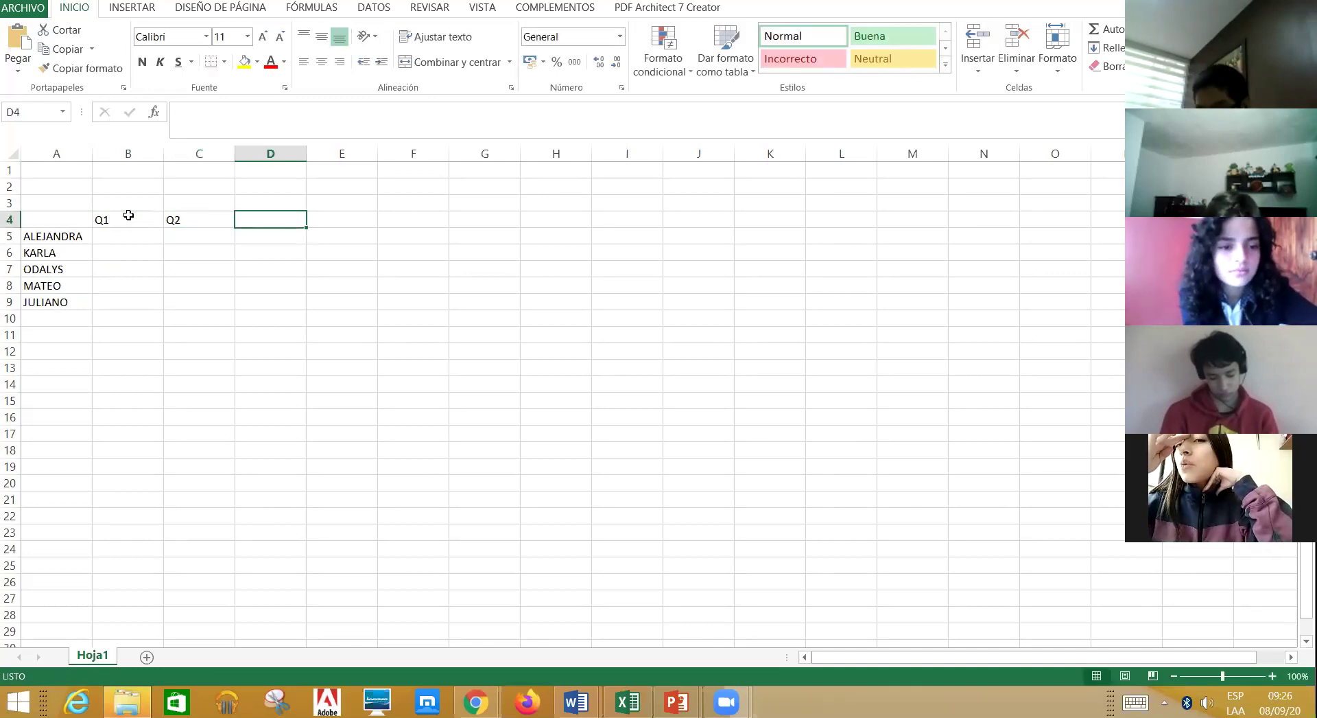
text(PROMEDIO)
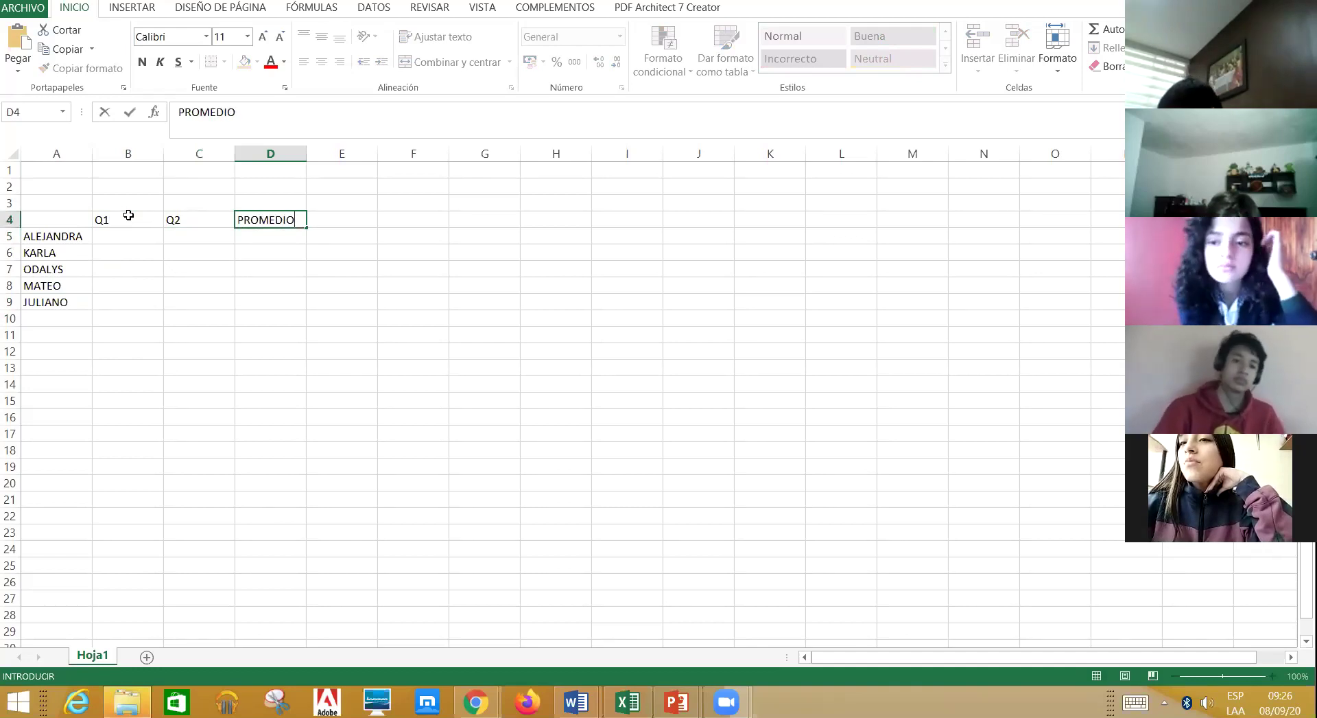
key(Return)
Enter the first student's grades in row 5: 8 in B5 and 8 in C5
key(Left)
key(Left)
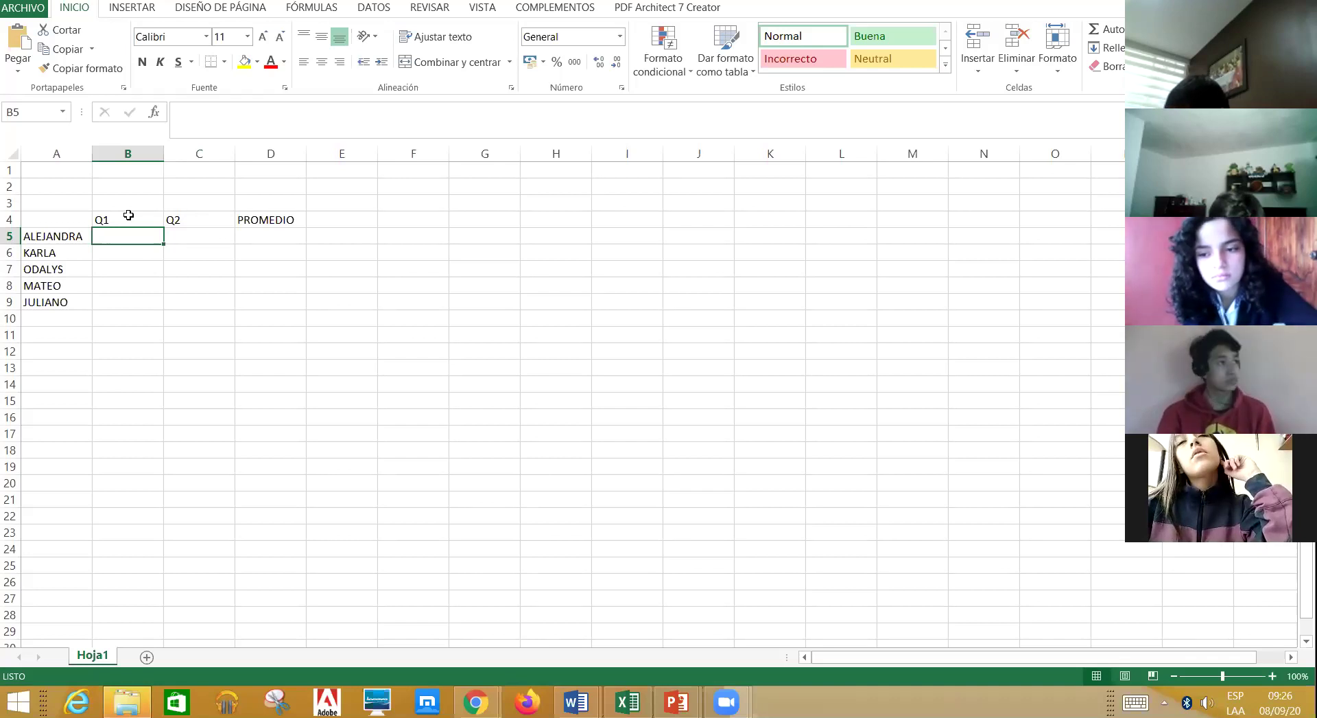
text(8)
key(Tab)
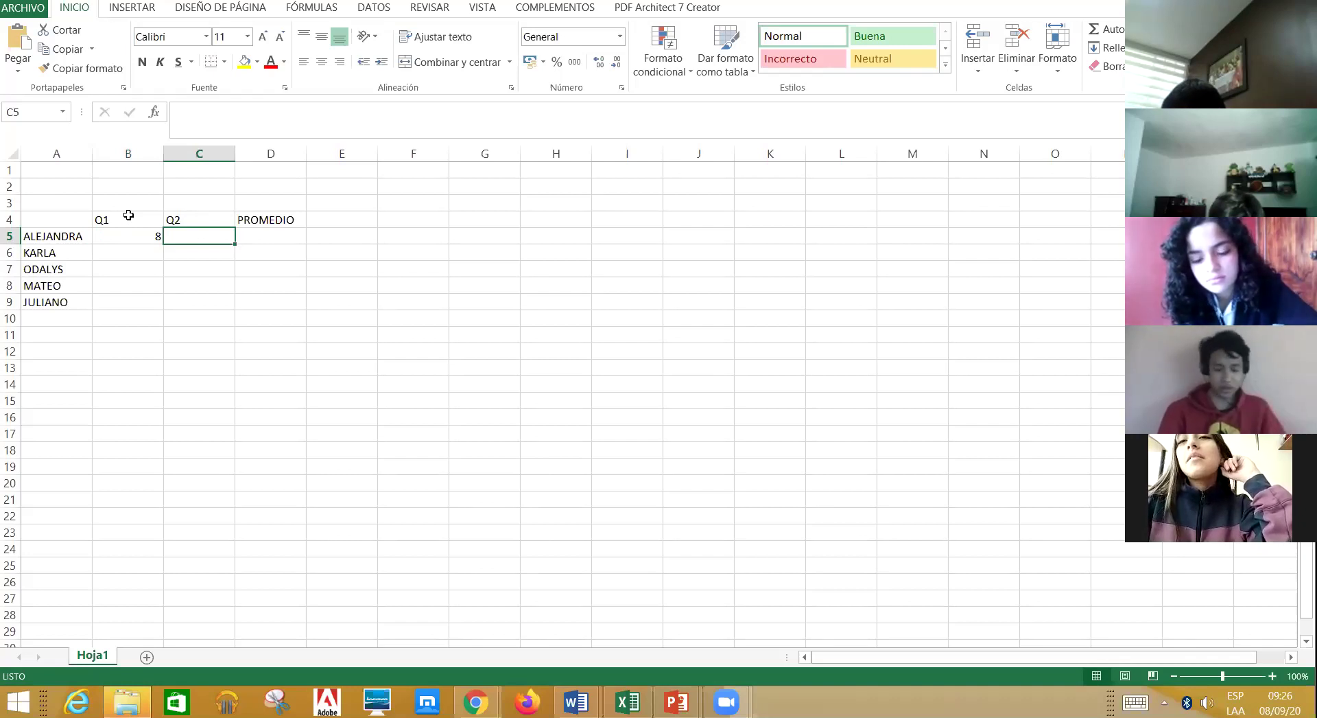
text(8)
key(Return)
Enter the last student's grades in row 9: 9 in B9 and 8 in C9
key(Down)
key(Down)
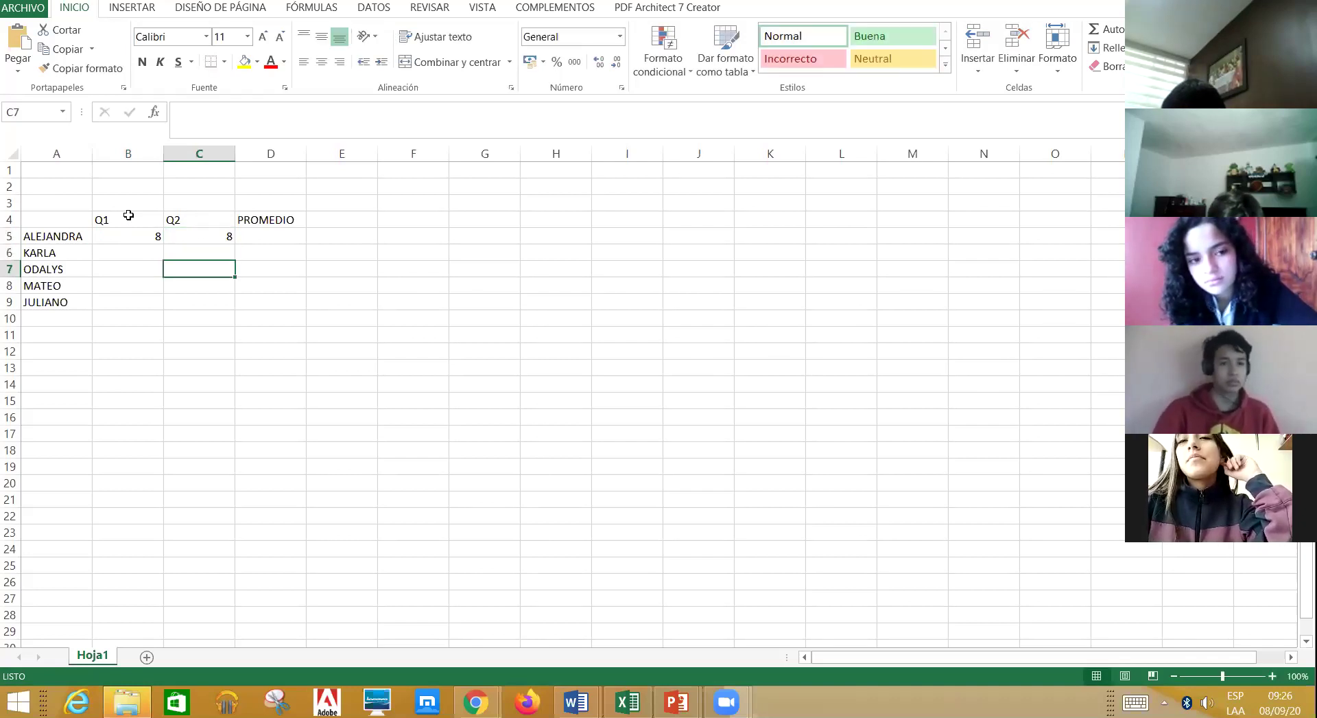
key(Down)
key(Left)
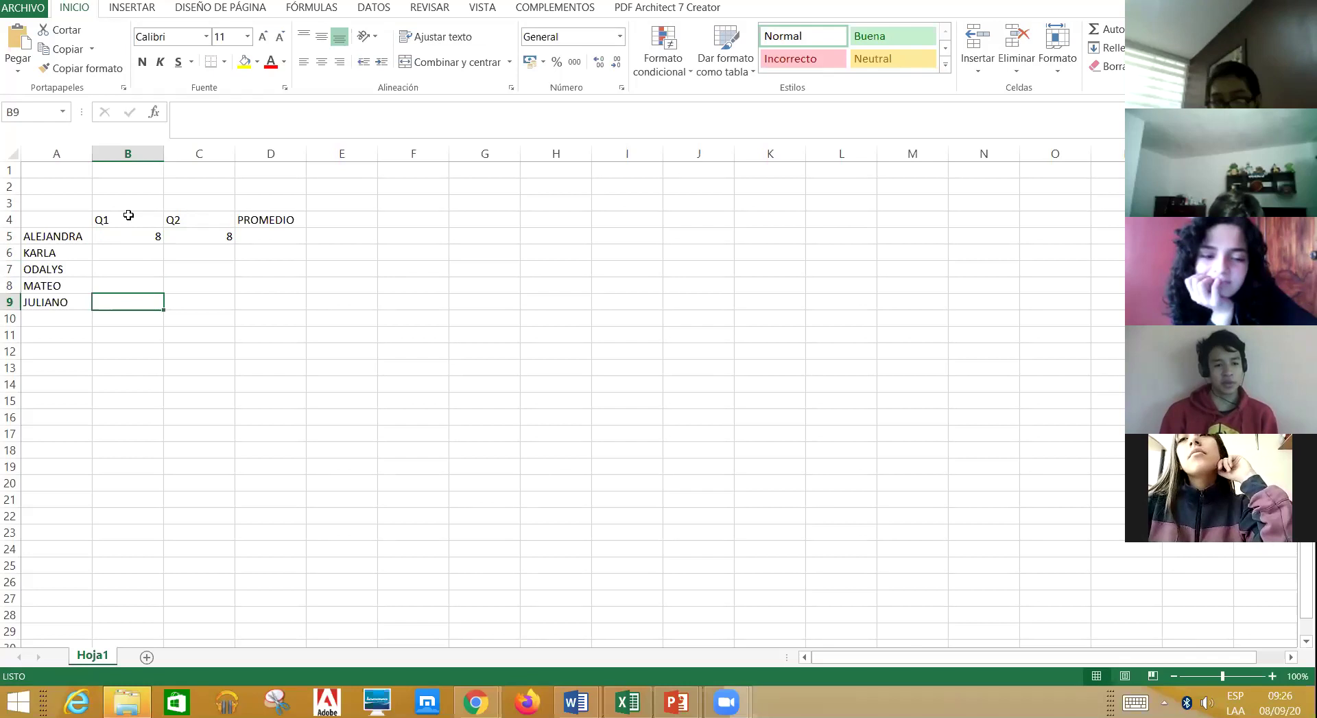
text(9)
key(Right)
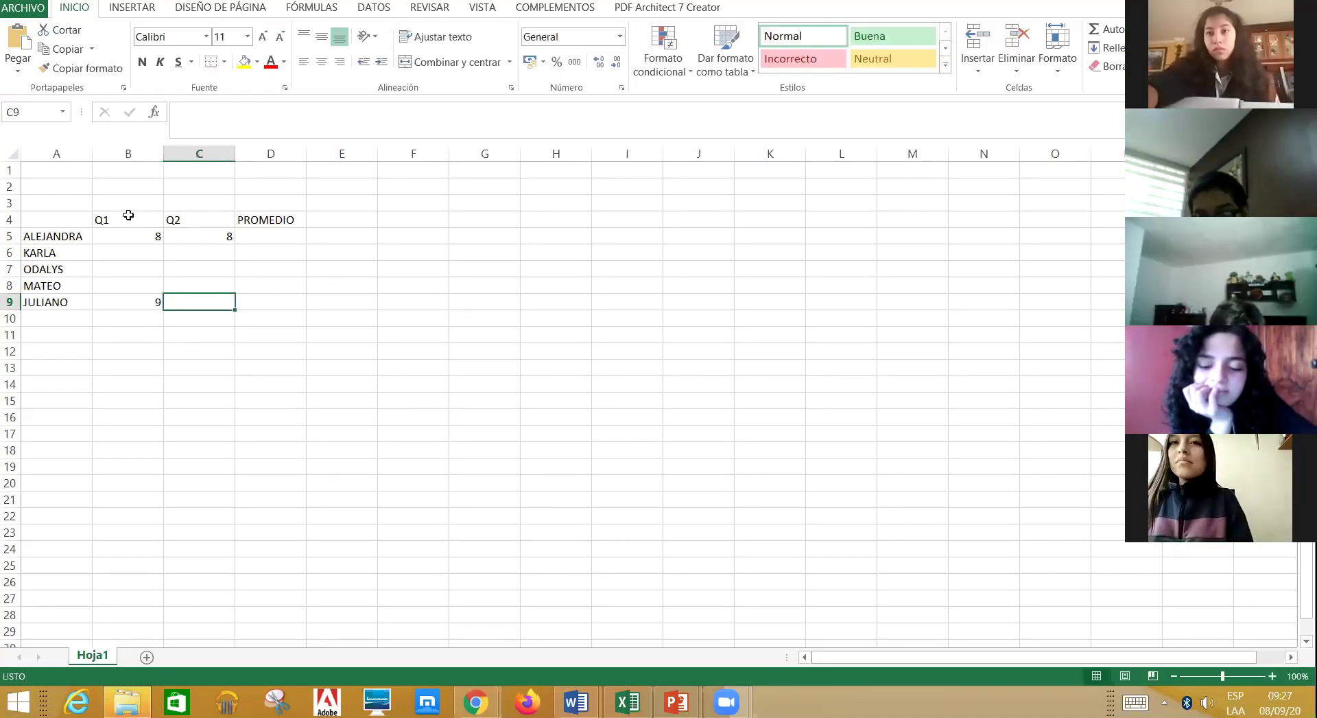
text(8)
key(Right)
Enter the second student's grades in row 6: 8 in B6 and 8 in C6
key(Up)
key(Left)
key(Left)
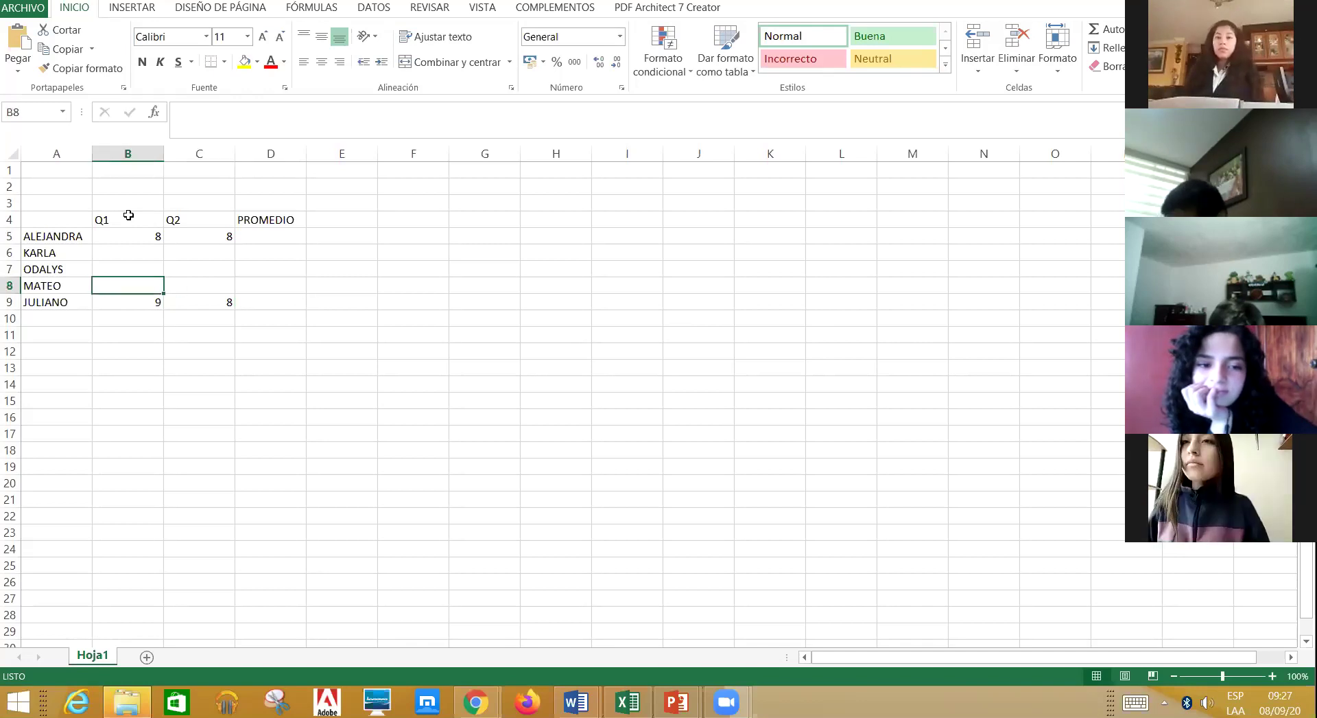
key(Left)
key(Up)
key(Up)
key(Right)
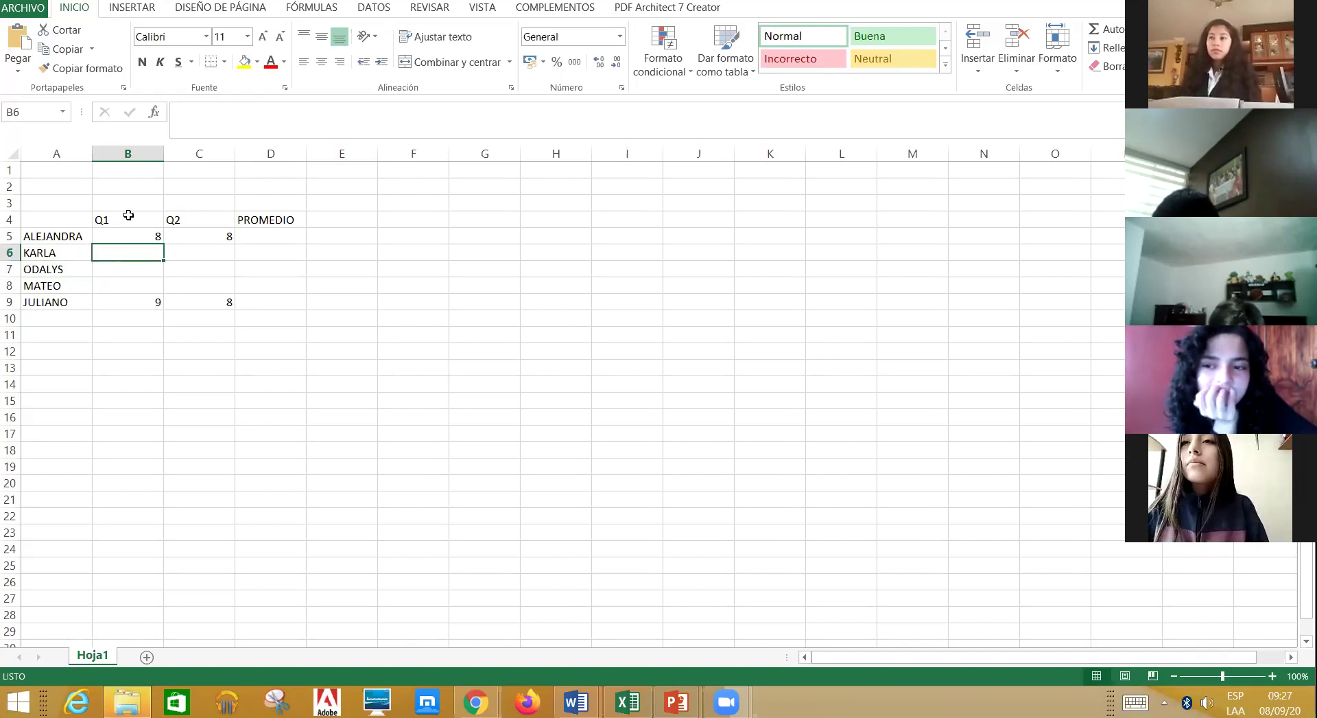
text(8)
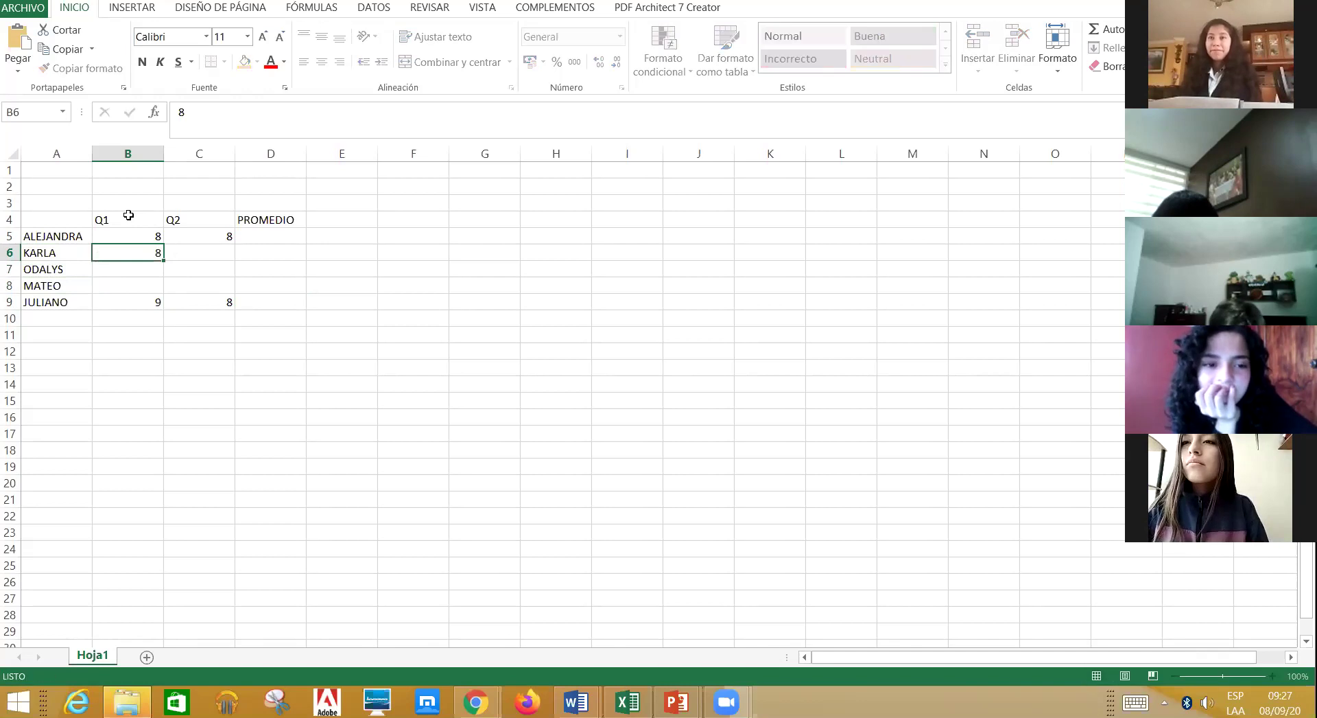
key(Tab)
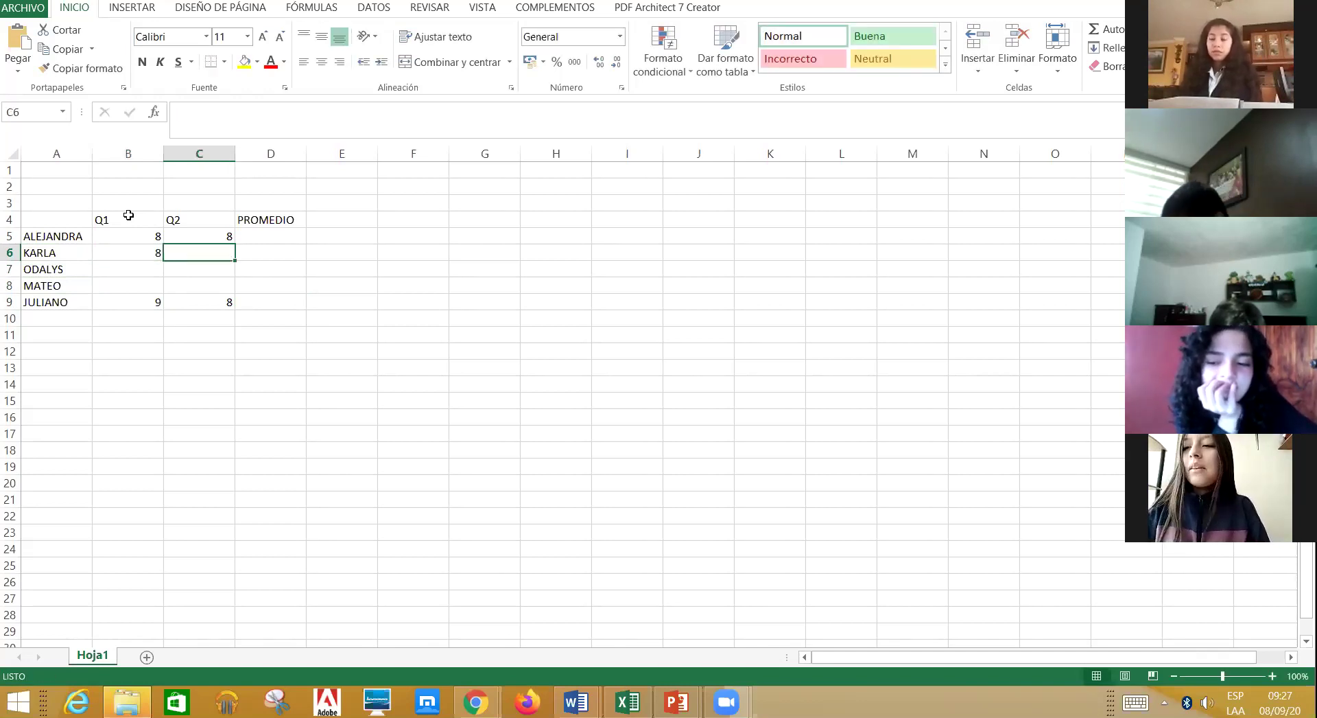
text(8)
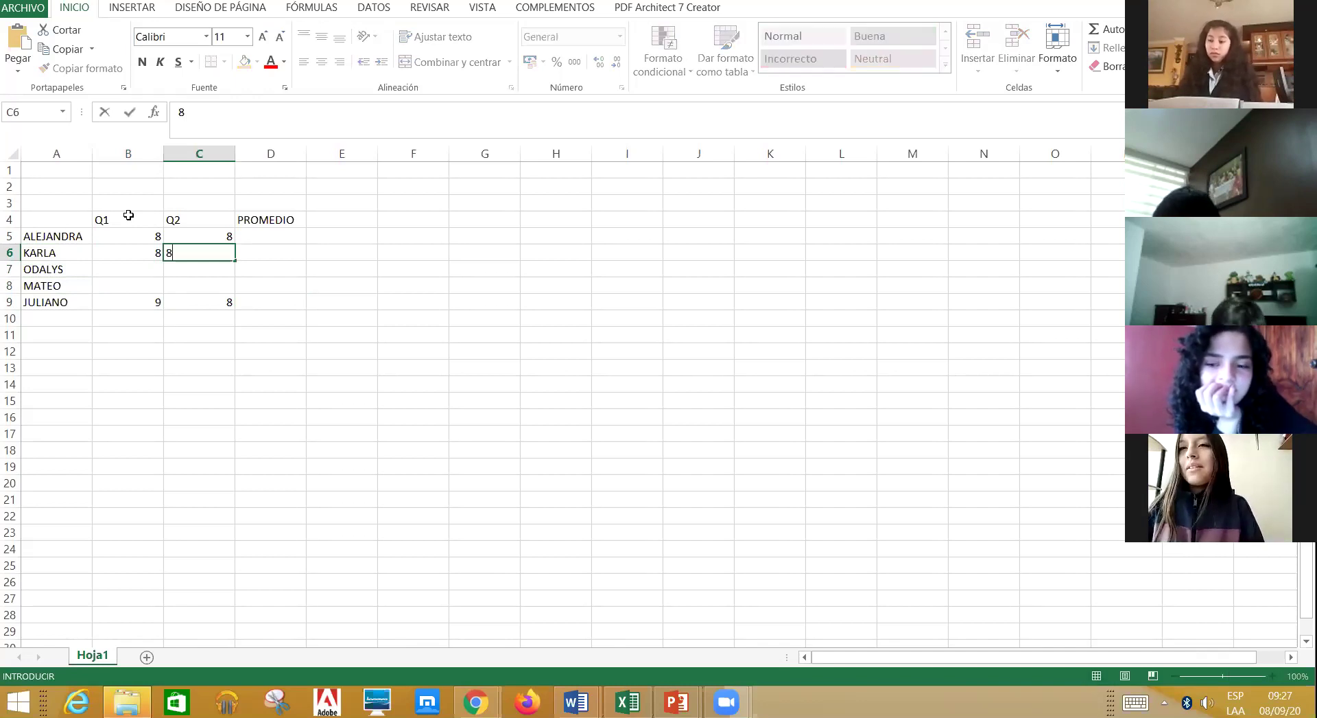
key(Return)
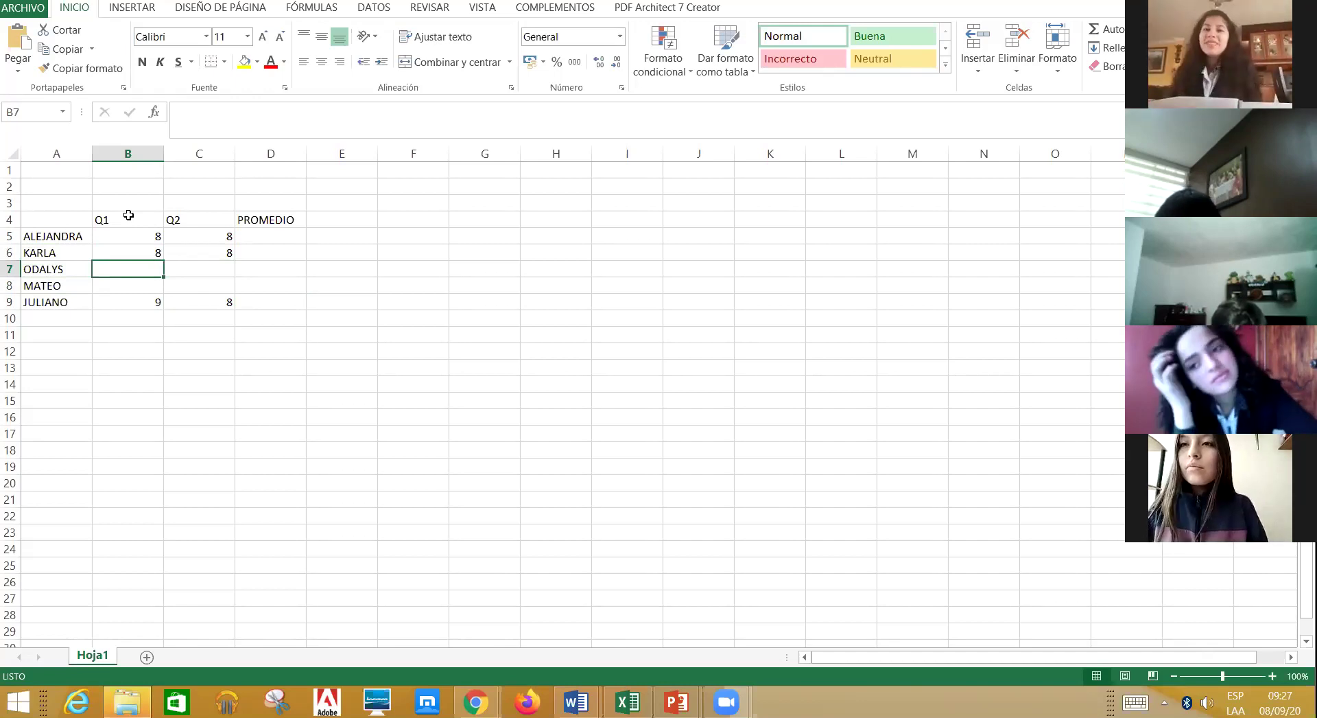
Fill in the two remaining students' grades: 8 and 9 in B7:C7, 7 and 8 in B8:C8
text(8)
key(Tab)
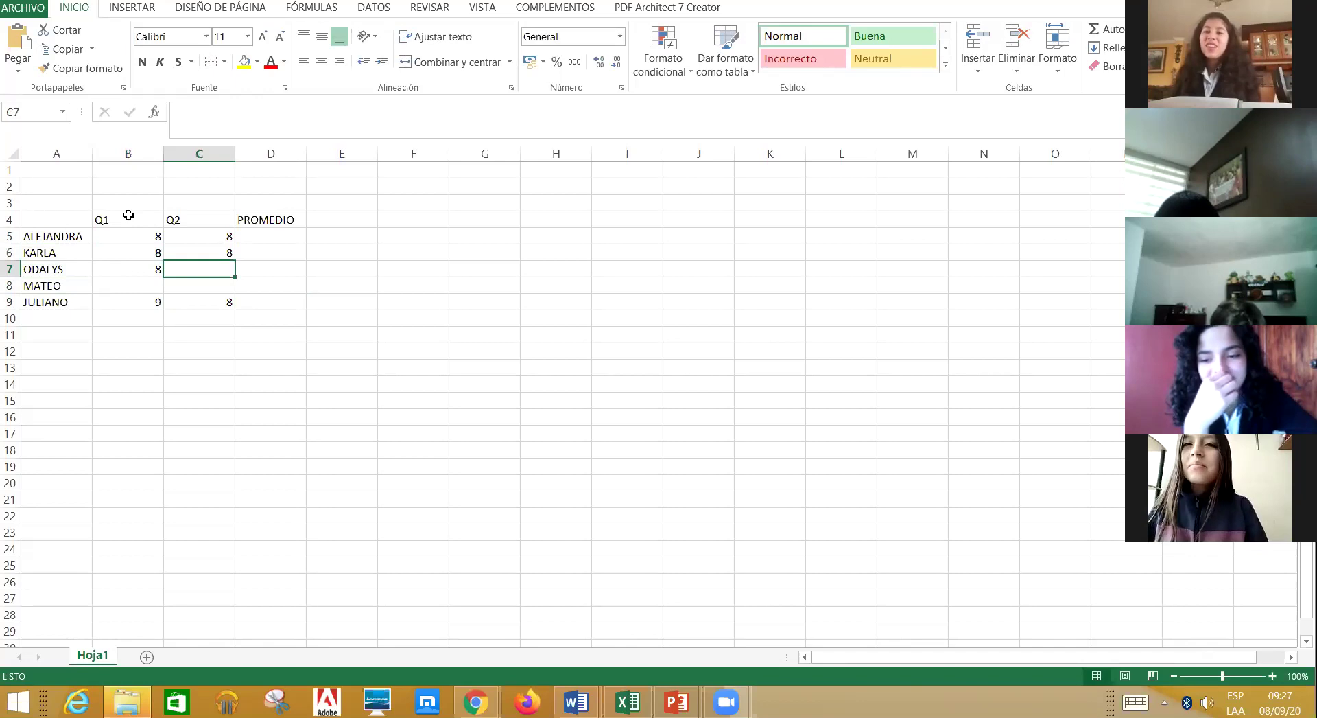
text(9)
key(Return)
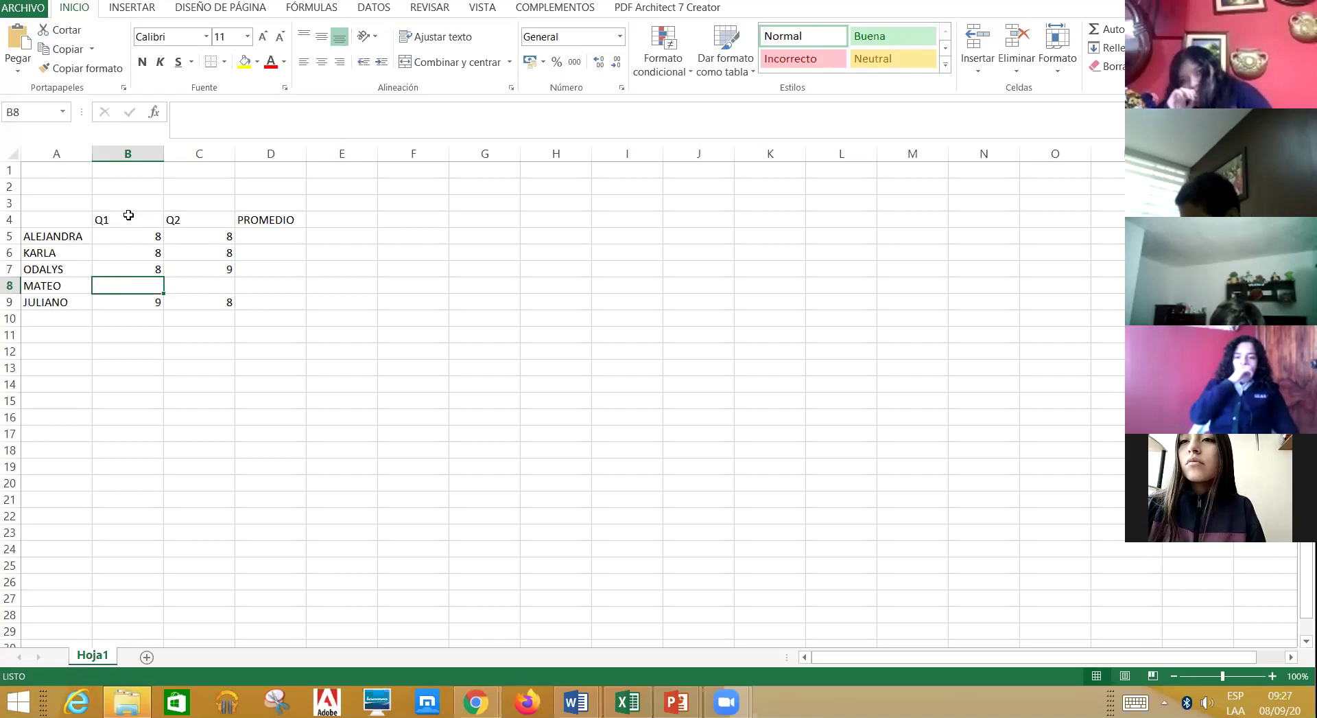
text(7)
key(Tab)
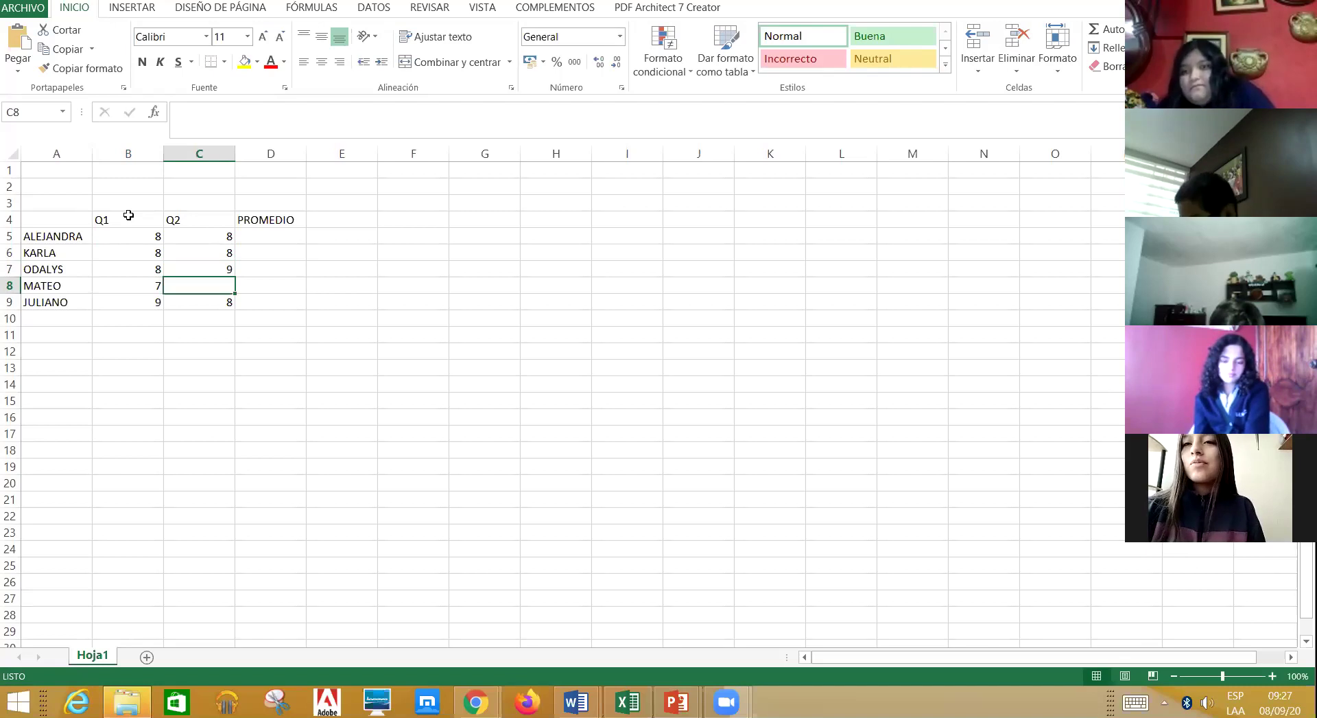
text(8)
key(Tab)
Go to cell D5, clear the mistyped character and switch the keyboard input language to ENG
key(Up)
key(Up)
key(Up)
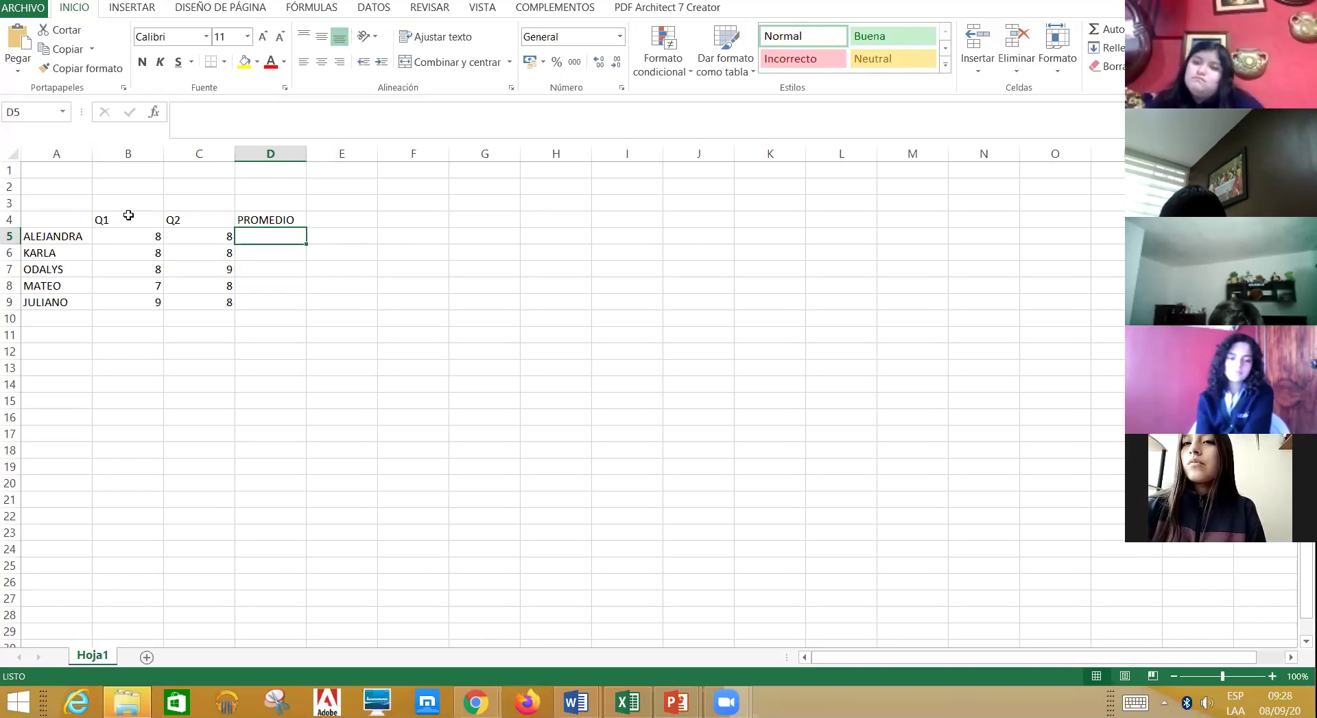
text(¿)
key(BackSpace)
key(super+space)
key(super+space)
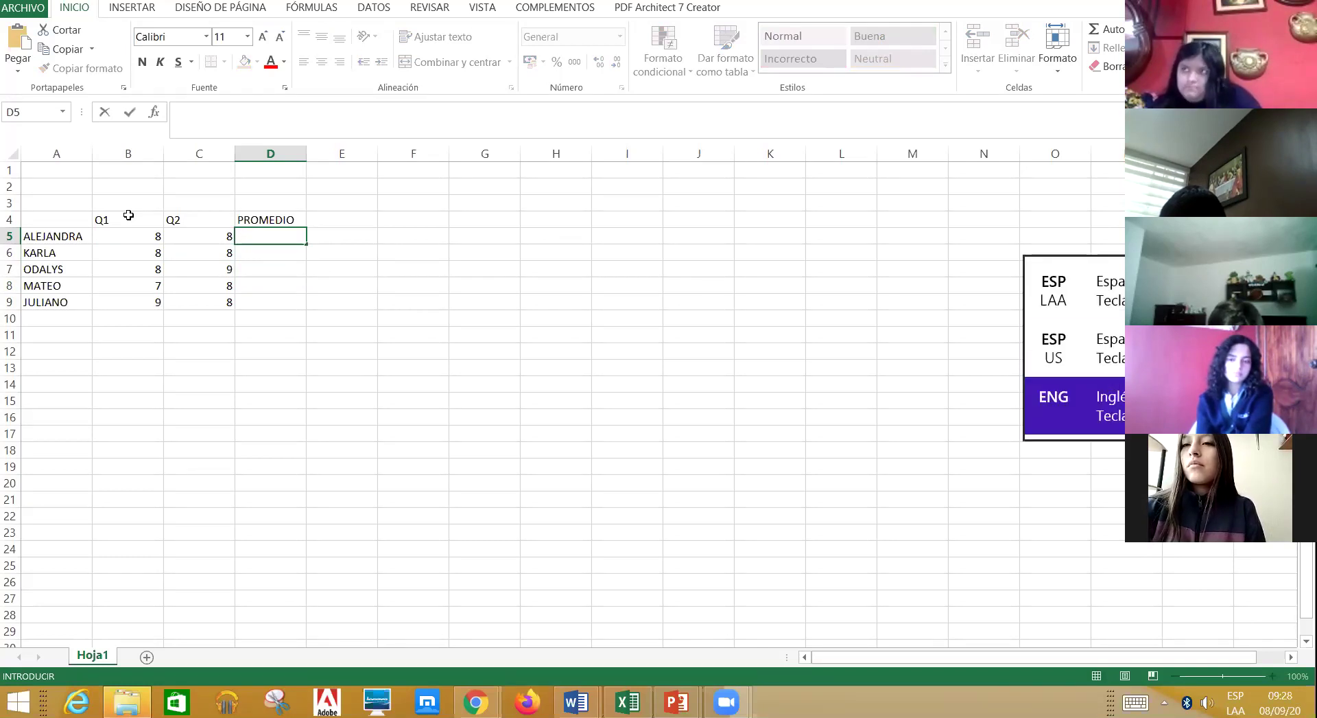
Calculate the first student's average in cell D5 with the formula =(B5+C5)/2
text(=)
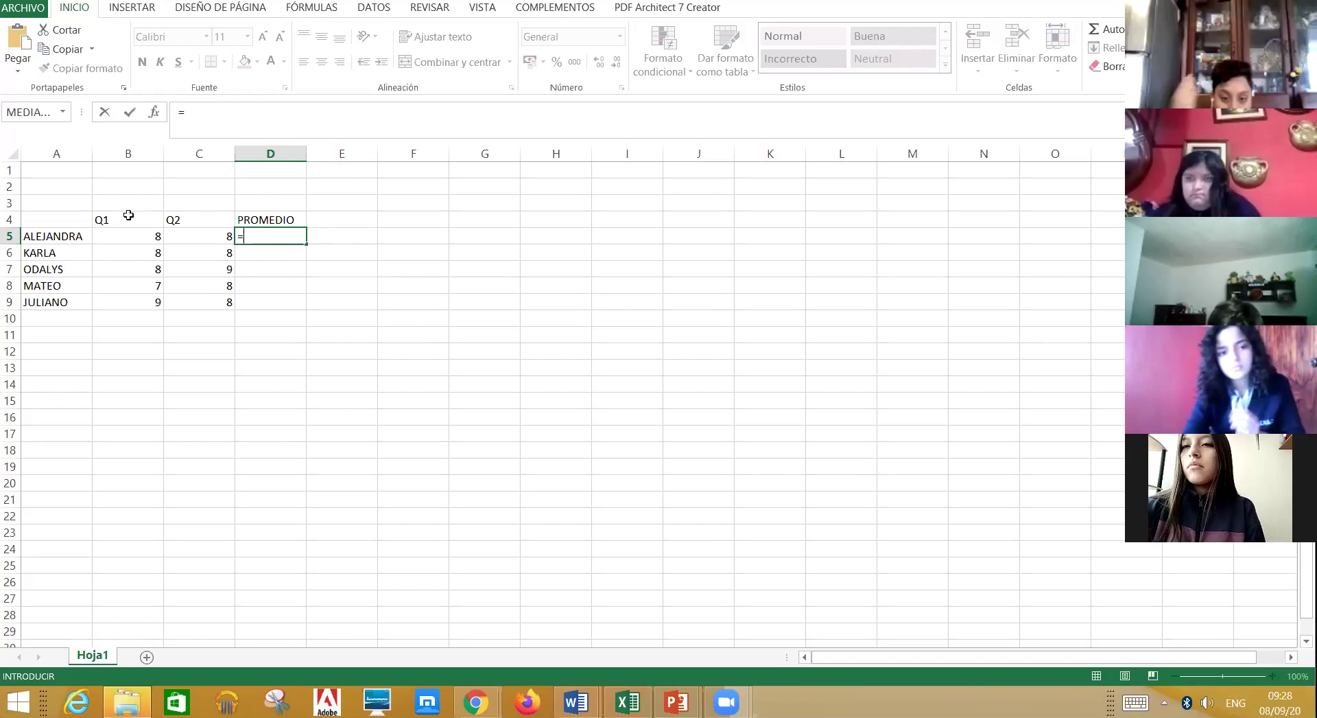
text(()
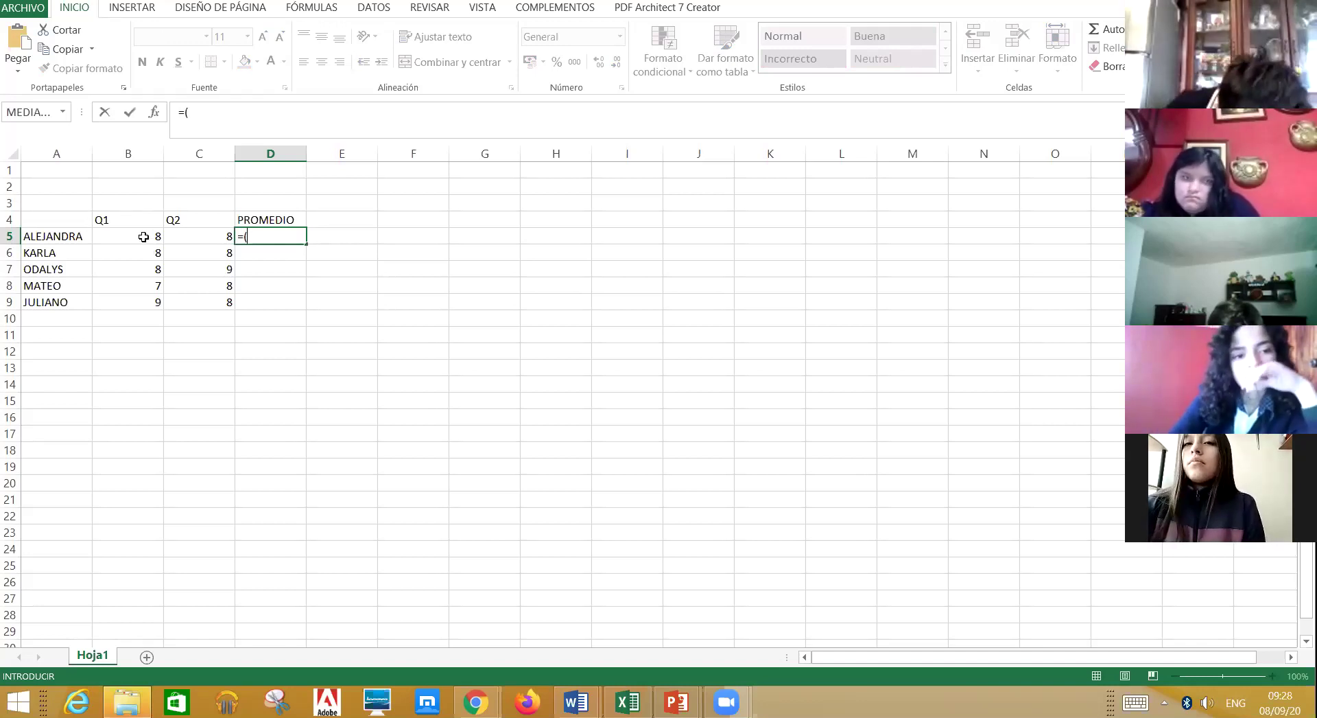
click(144, 237)
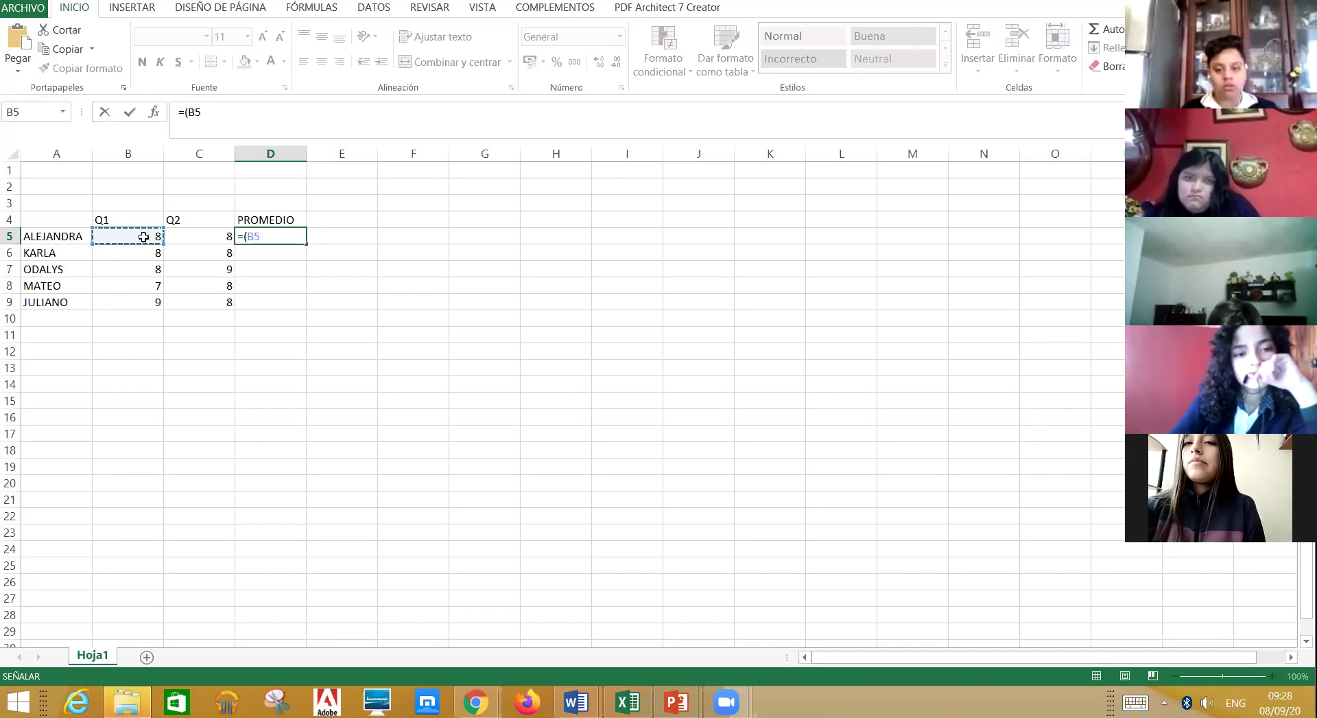
text(+)
click(190, 234)
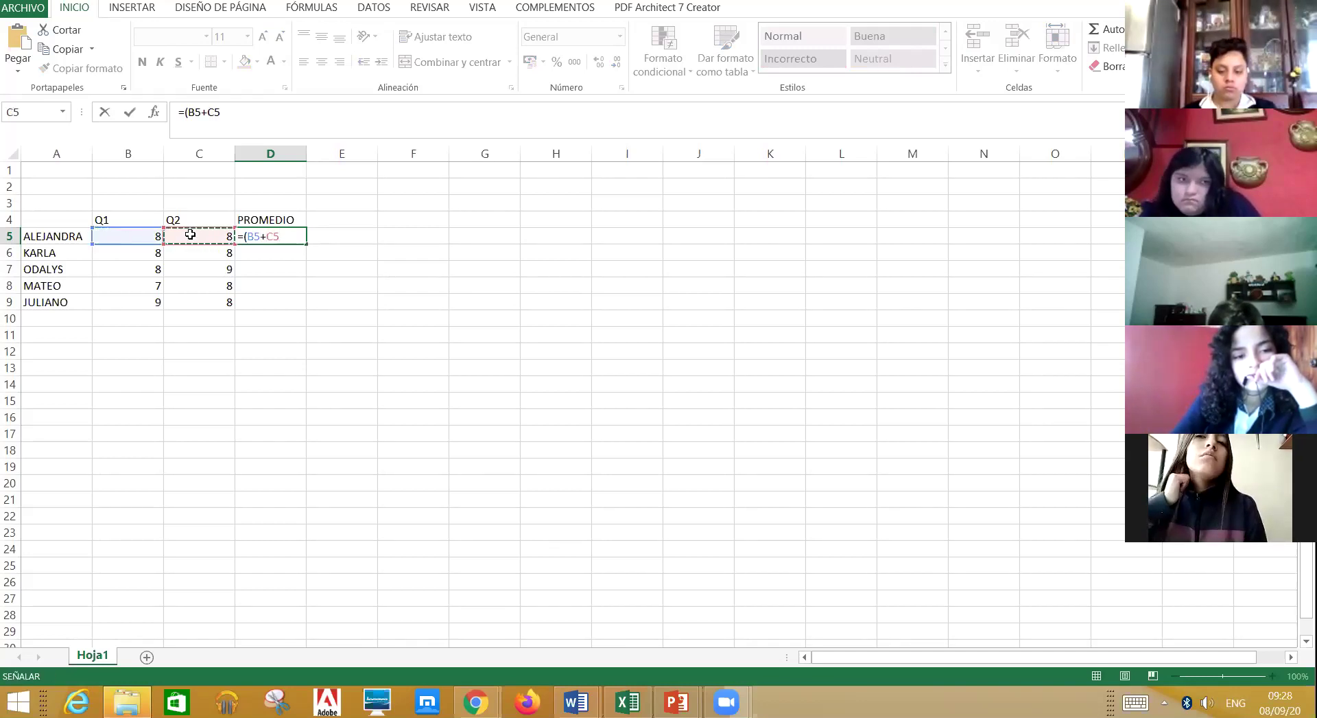
text())
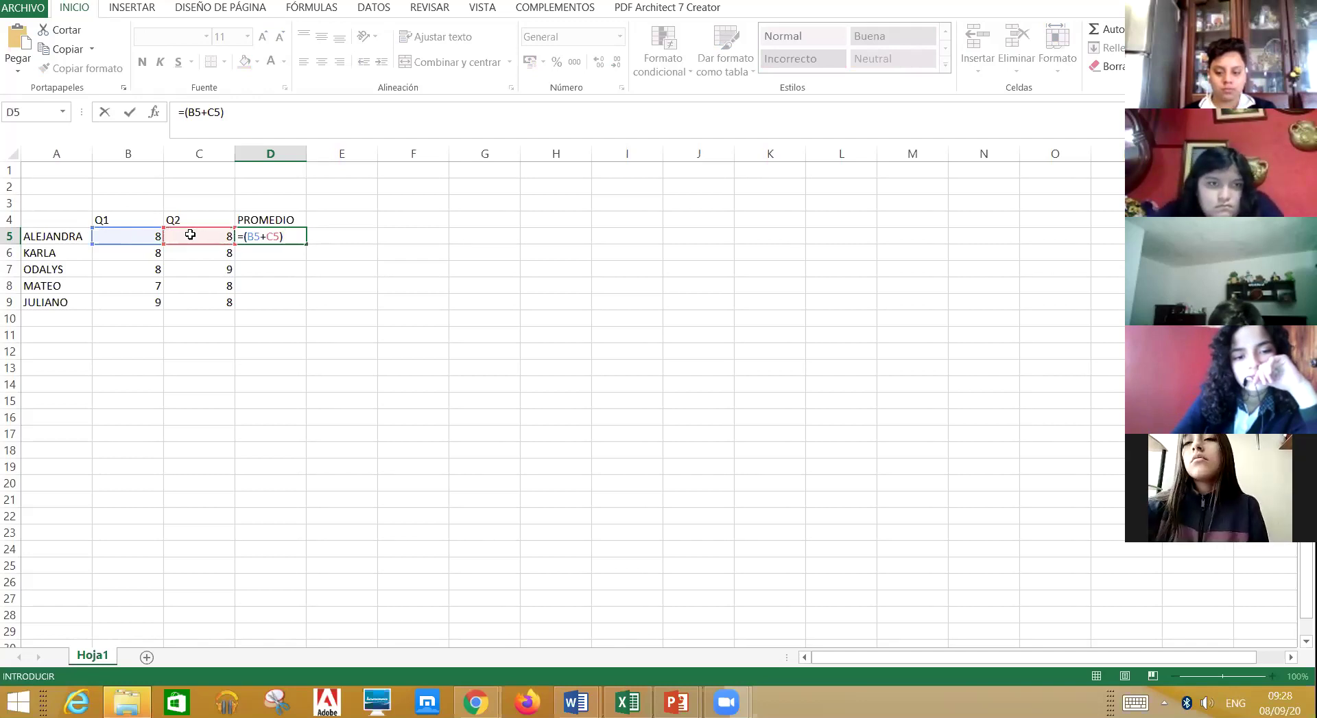
text(/)
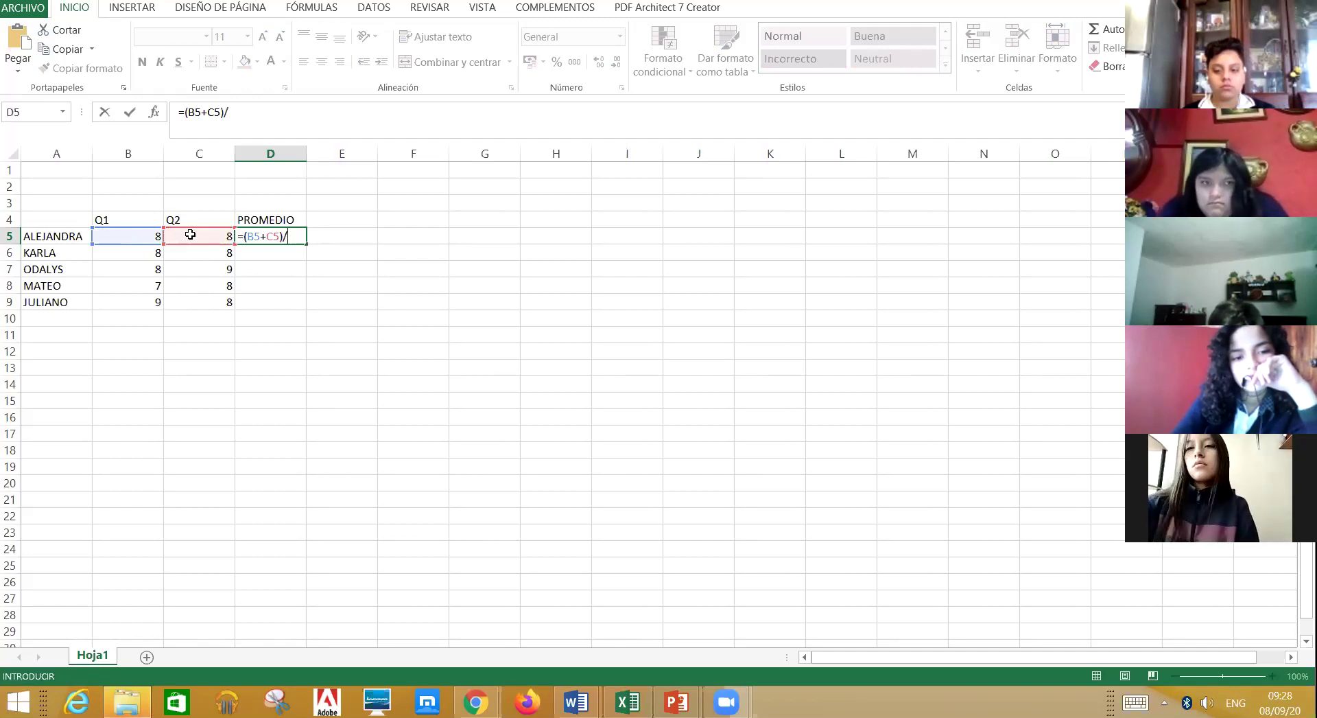
text(2)
key(Return)
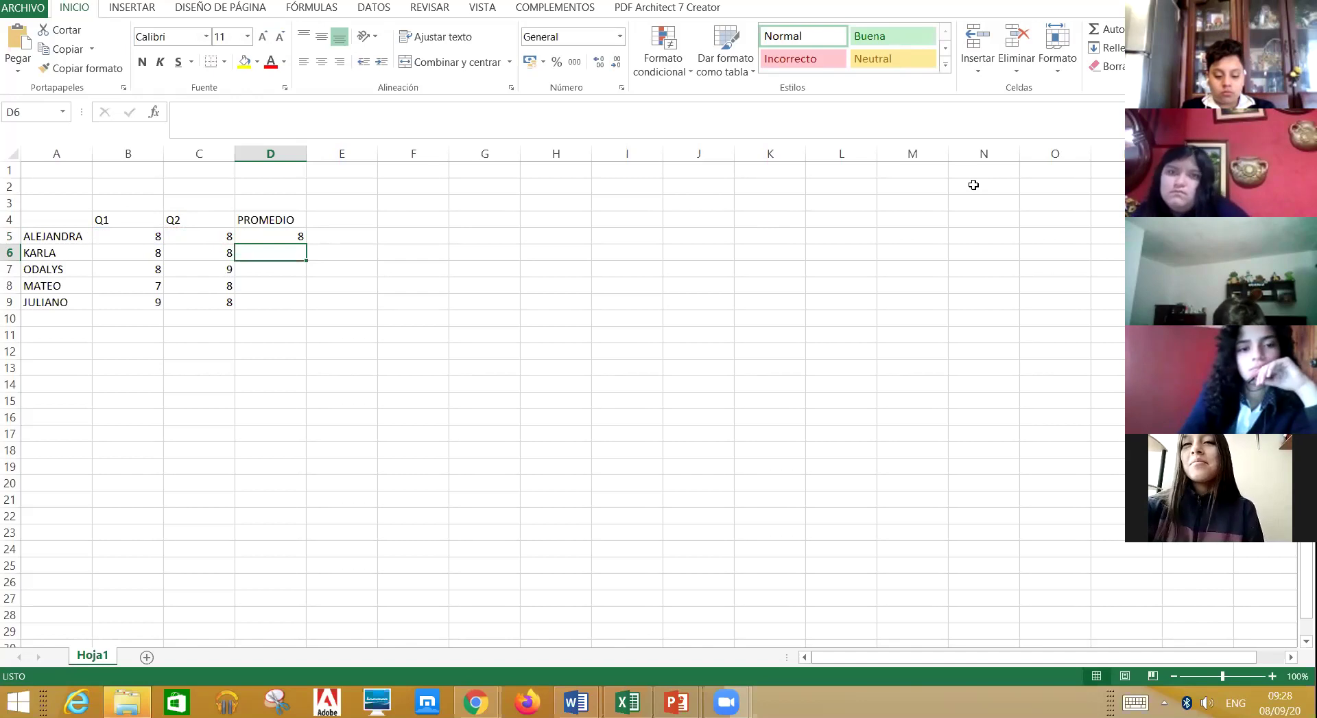
Insert the automatic average function in cell D6 over the range B6:C6, as =PROMEDIO(B6:C6)
click(1149, 29)
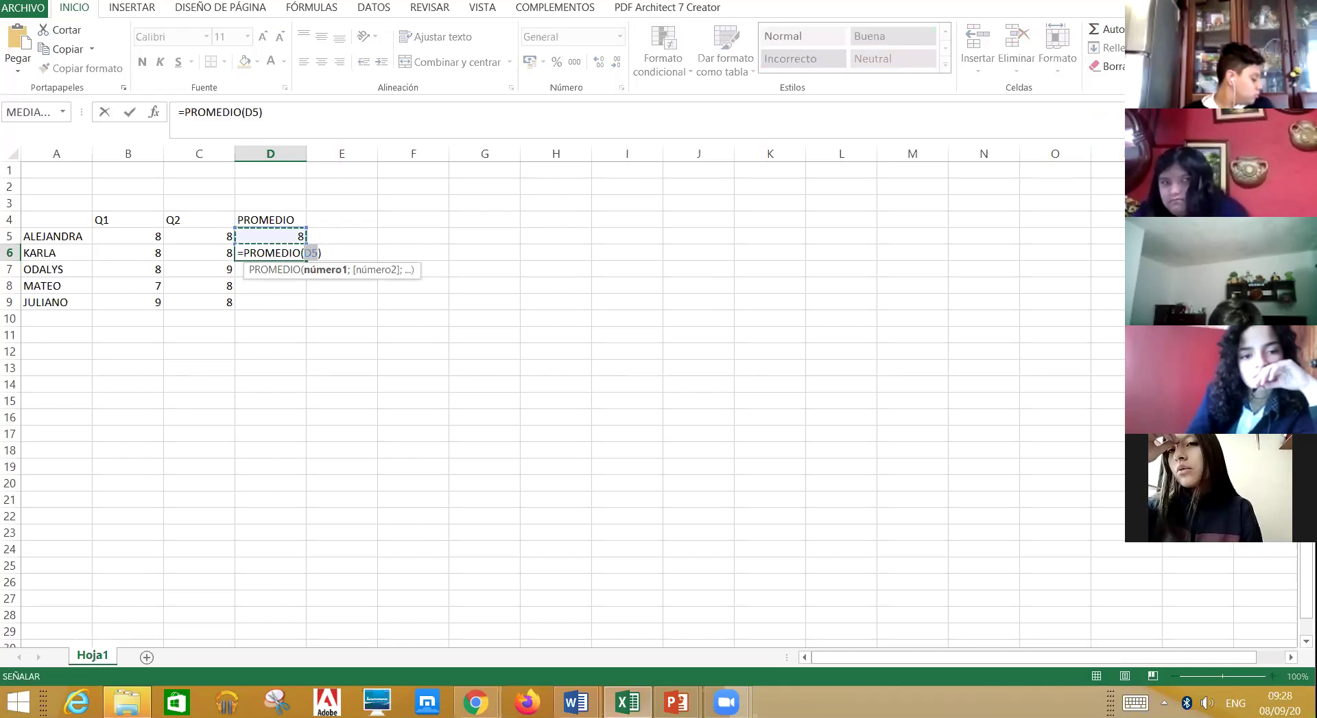
click(148, 256)
drag(188, 260, 210, 258)
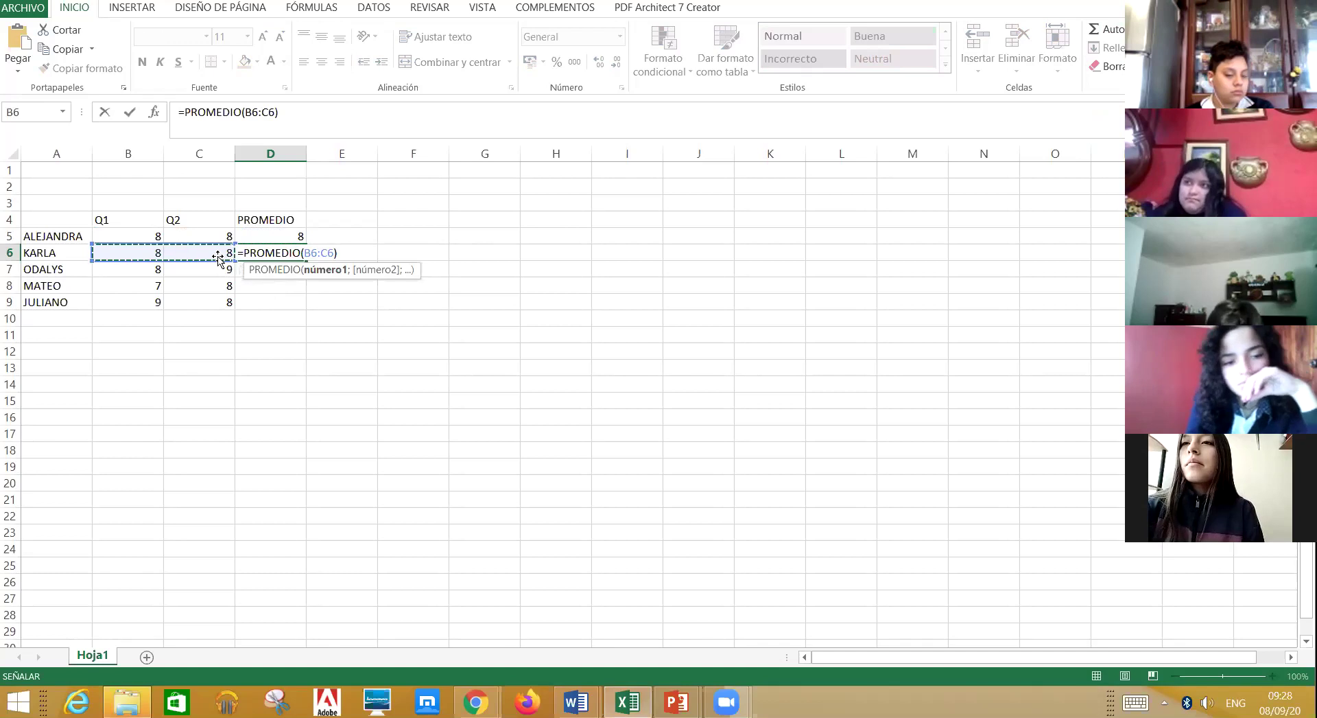
key(Return)
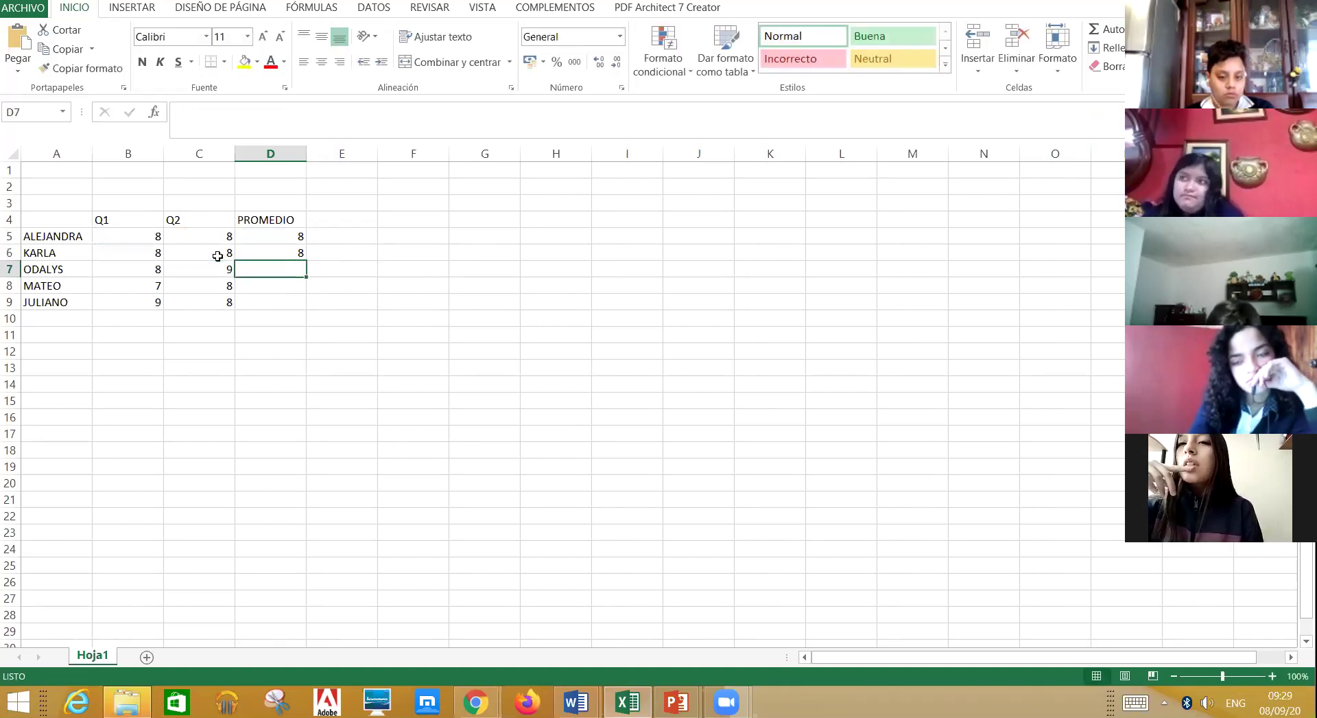
Calculate the third student's average in cell D7 with the formula = PROMEDIO(B7:C7)
text(= P)
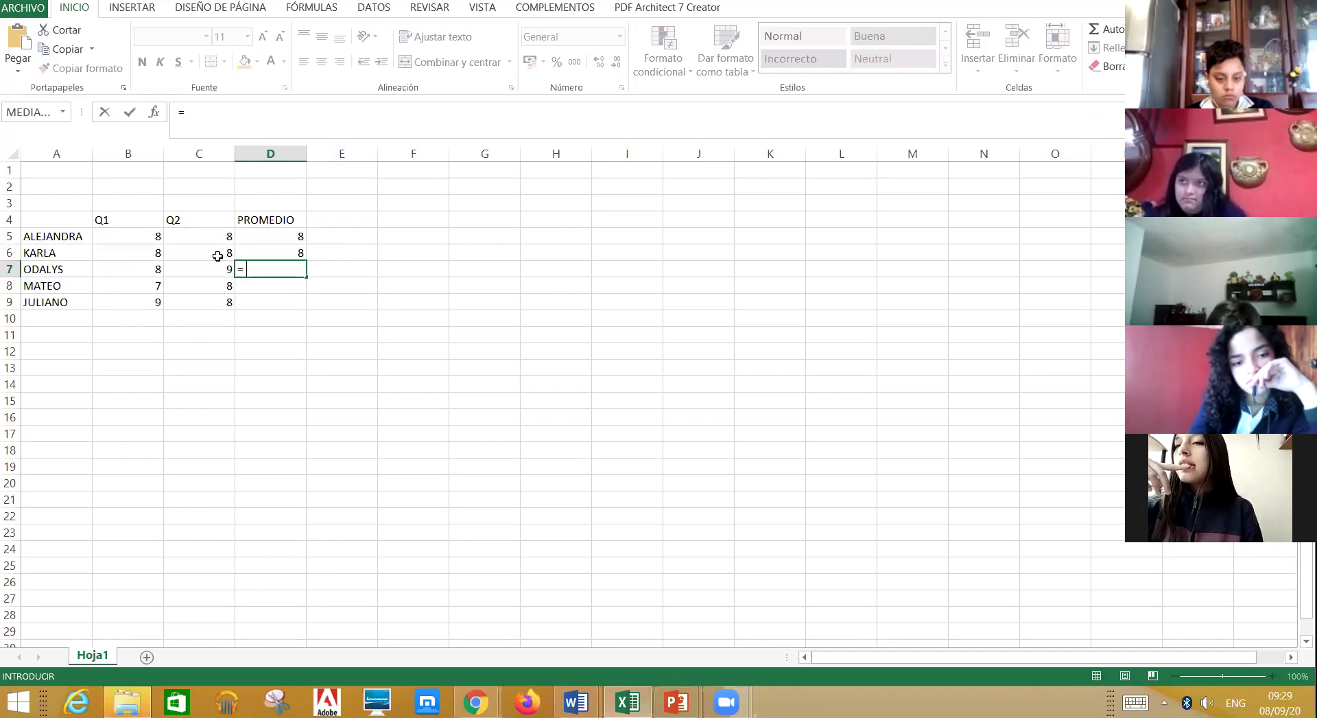
text(RO)
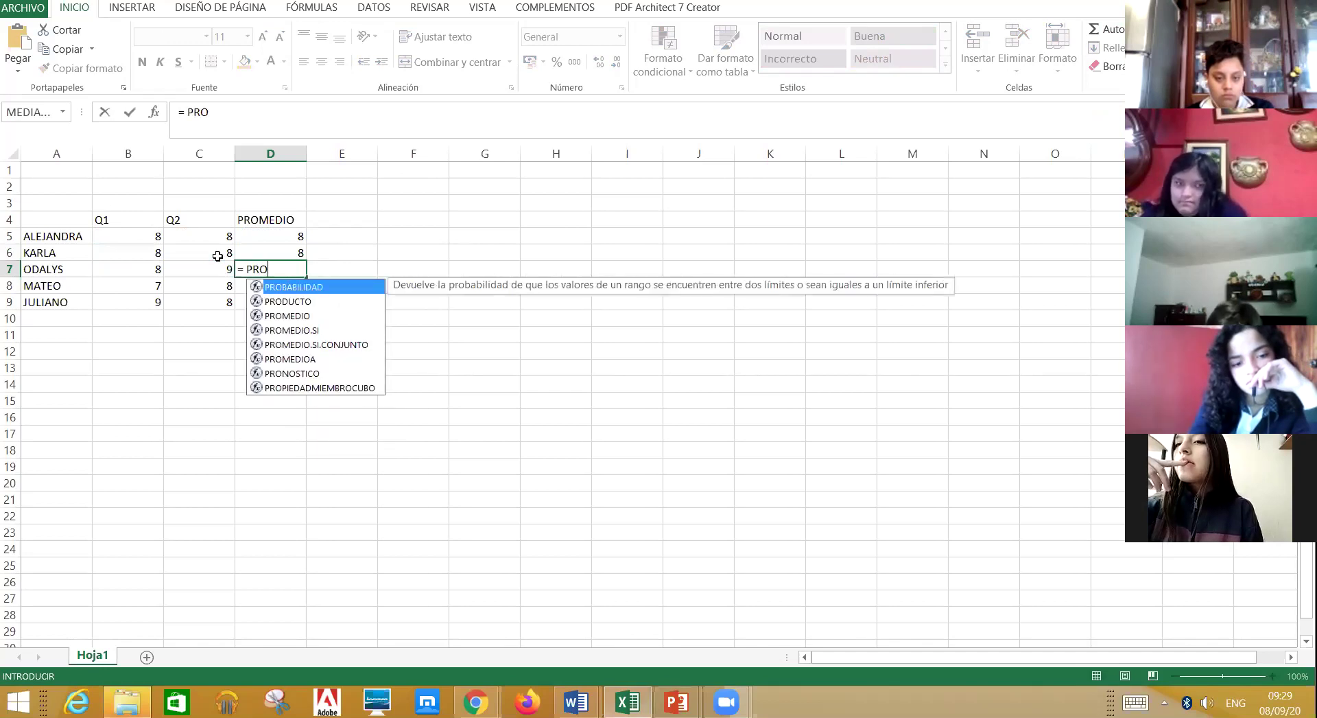
text(MEDIO()
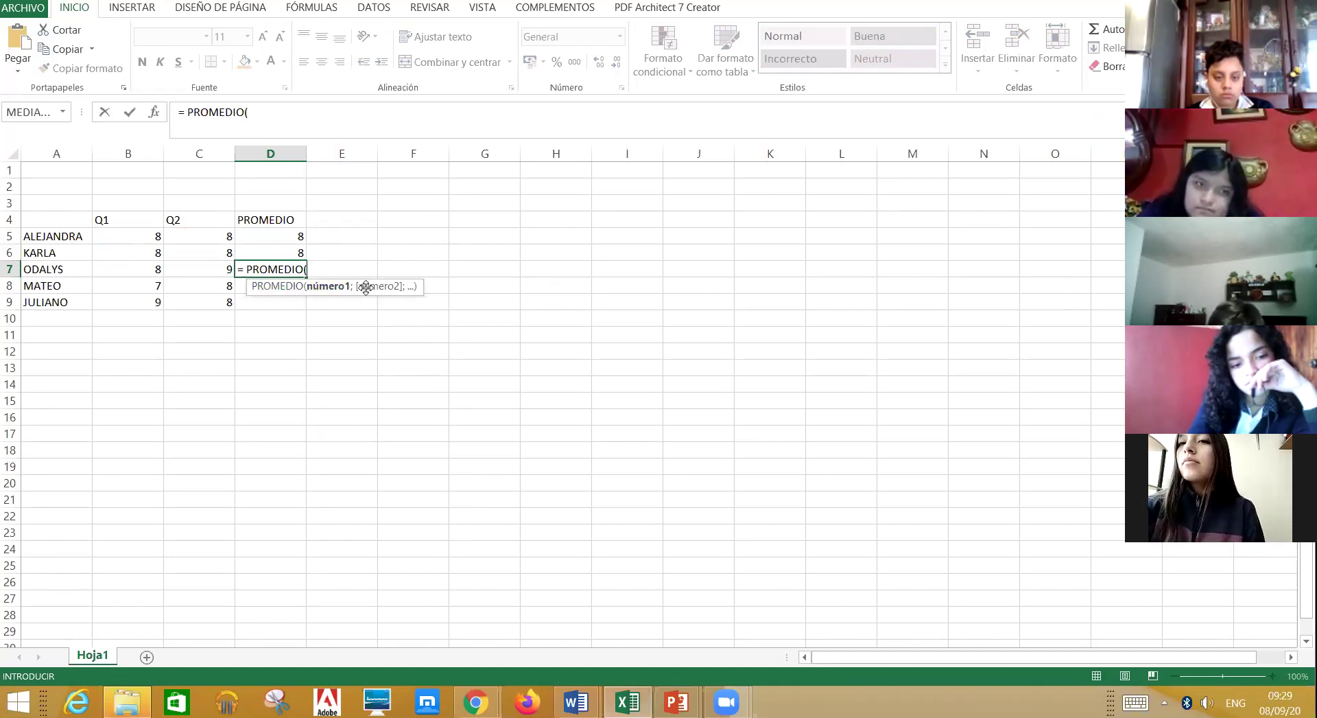
drag(146, 269, 212, 264)
text())
key(Return)
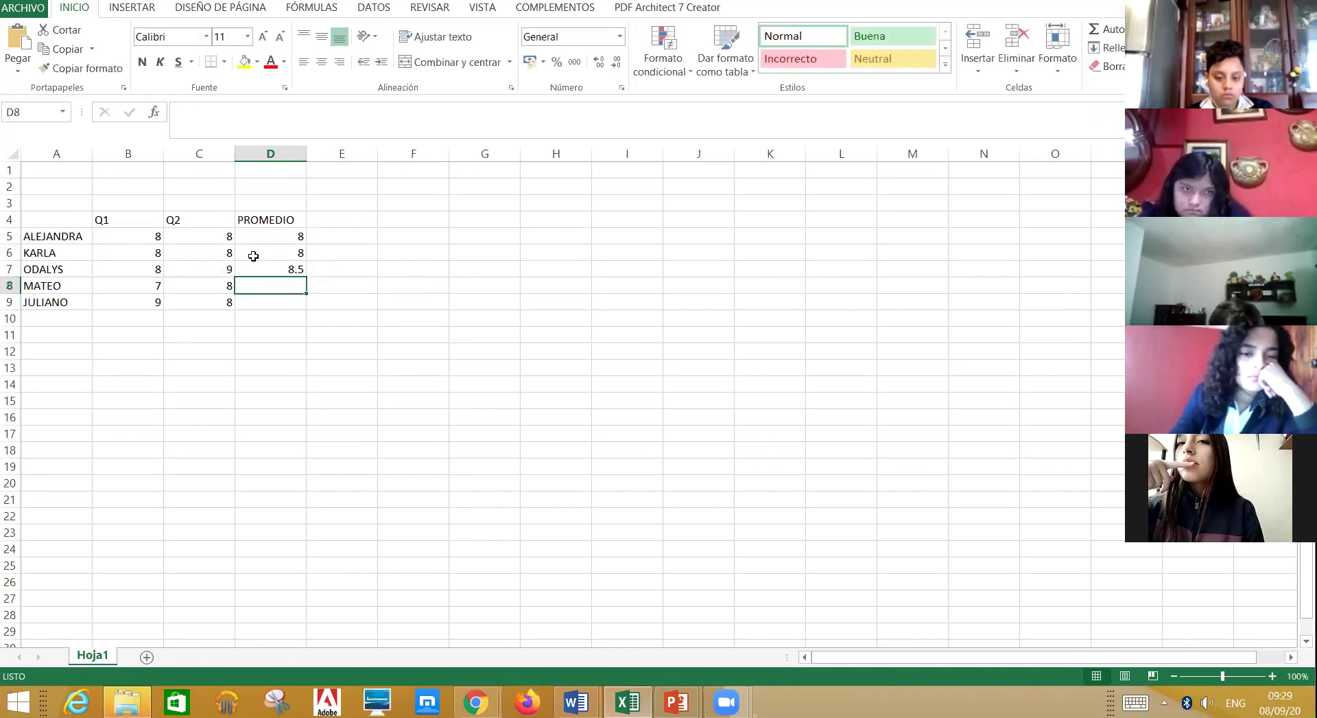
Compare the average formulas in D5 and D7, and copy the D7 formula down through D9
click(282, 271)
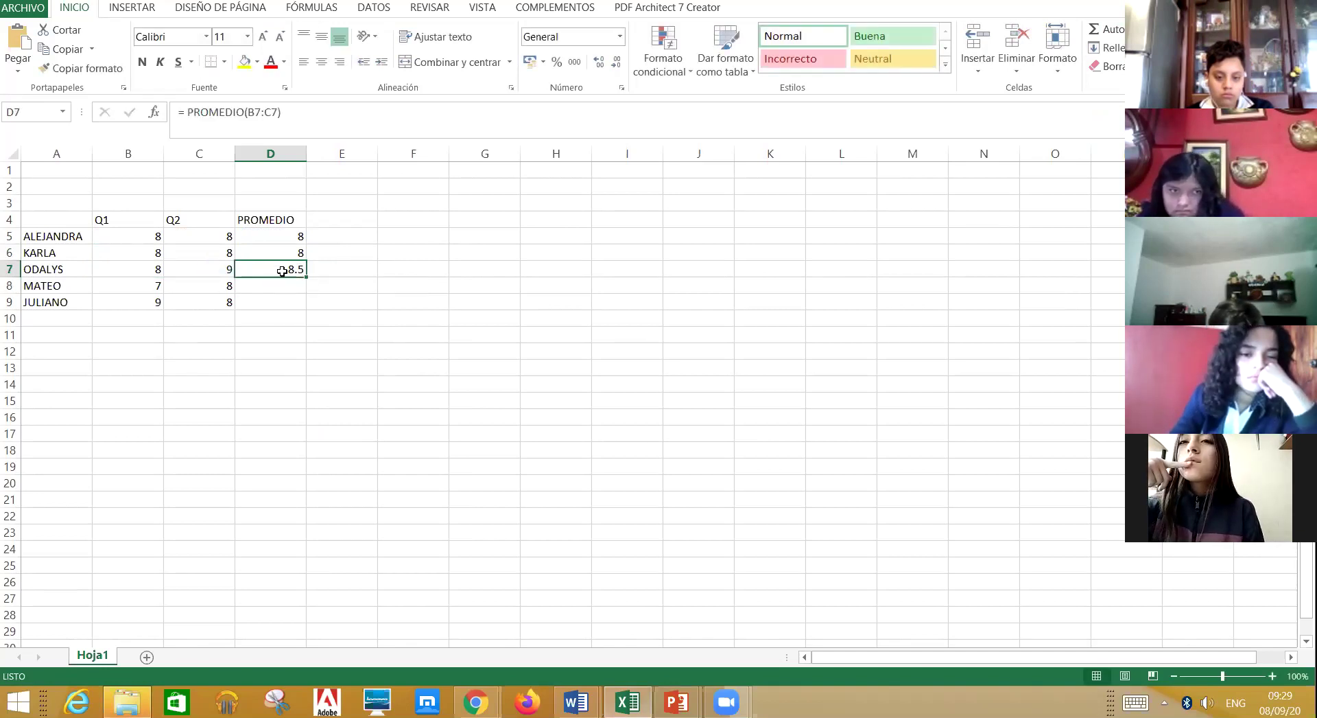
click(272, 235)
click(271, 266)
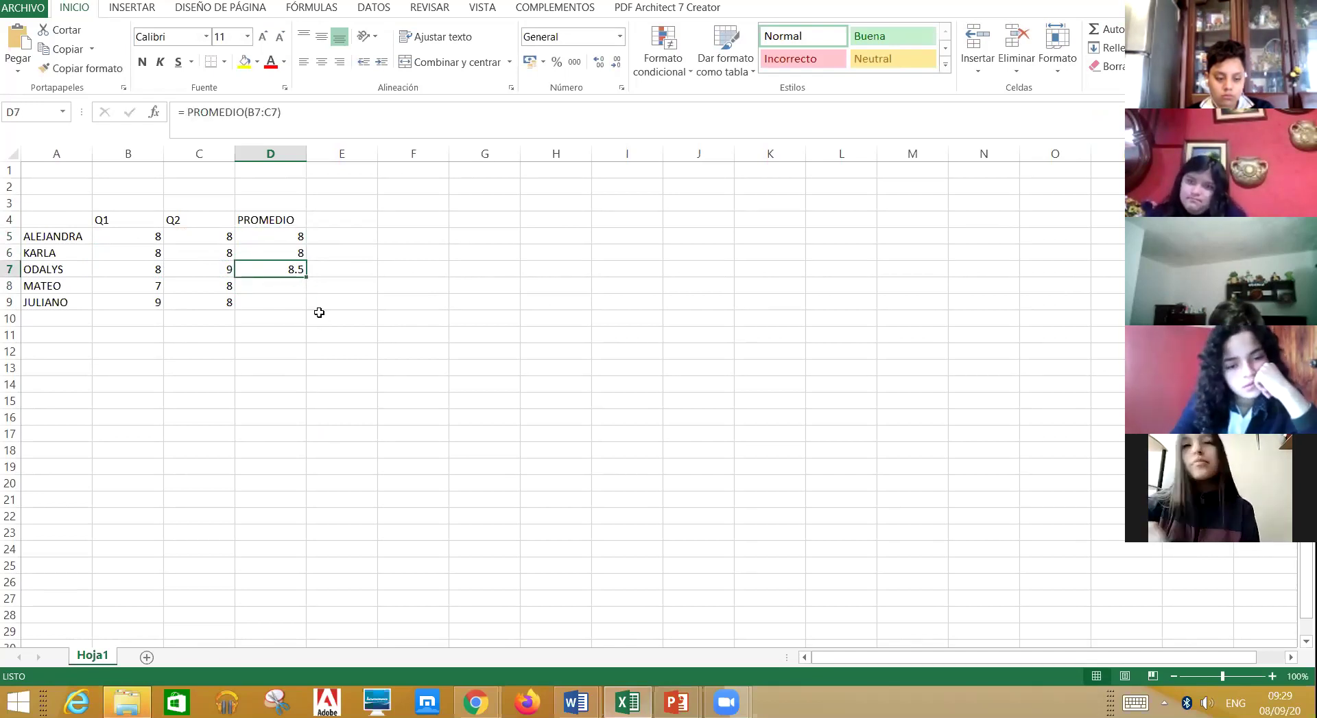
click(277, 237)
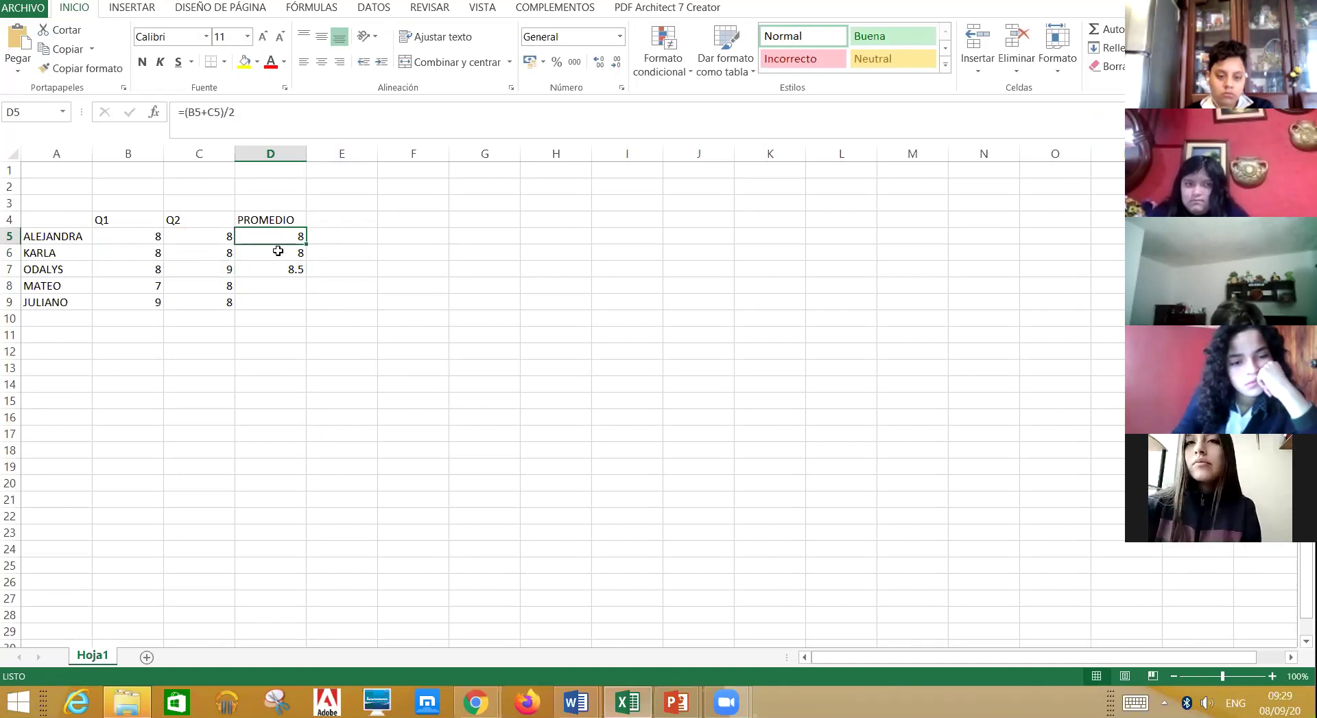
click(284, 271)
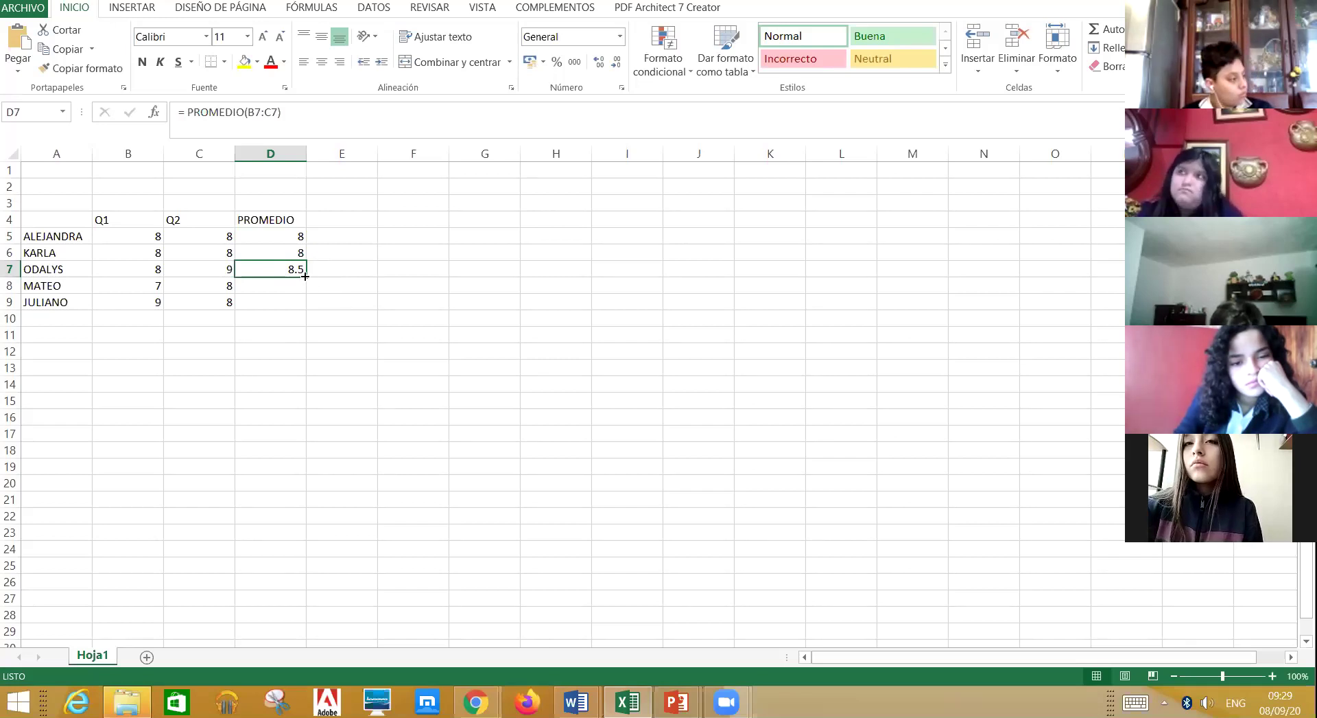
drag(306, 275, 303, 305)
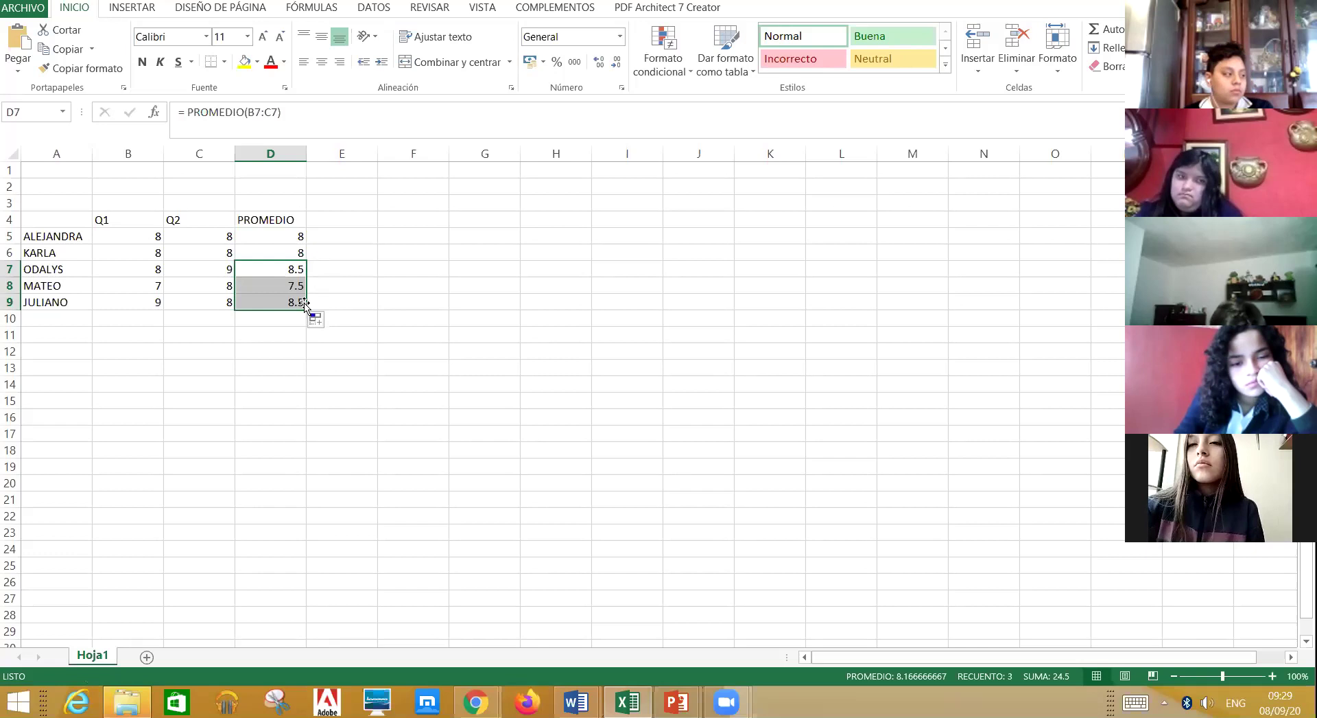
click(395, 315)
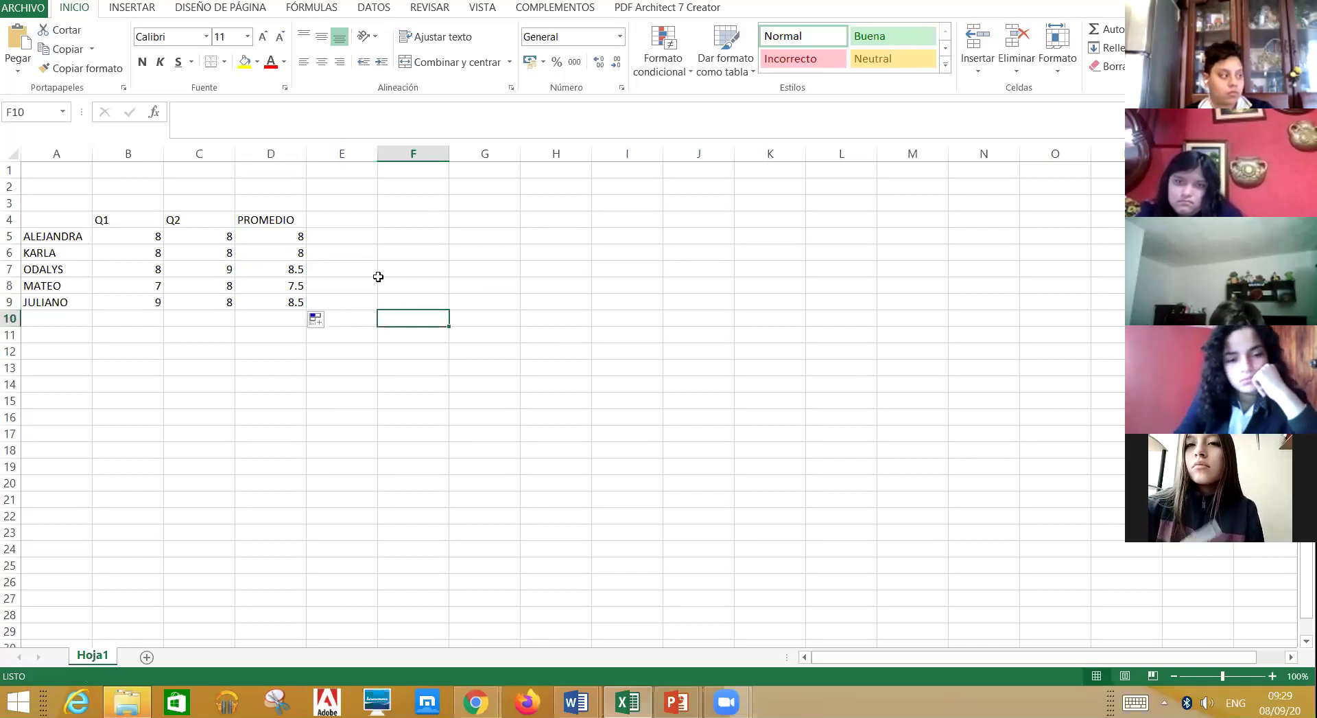
click(393, 282)
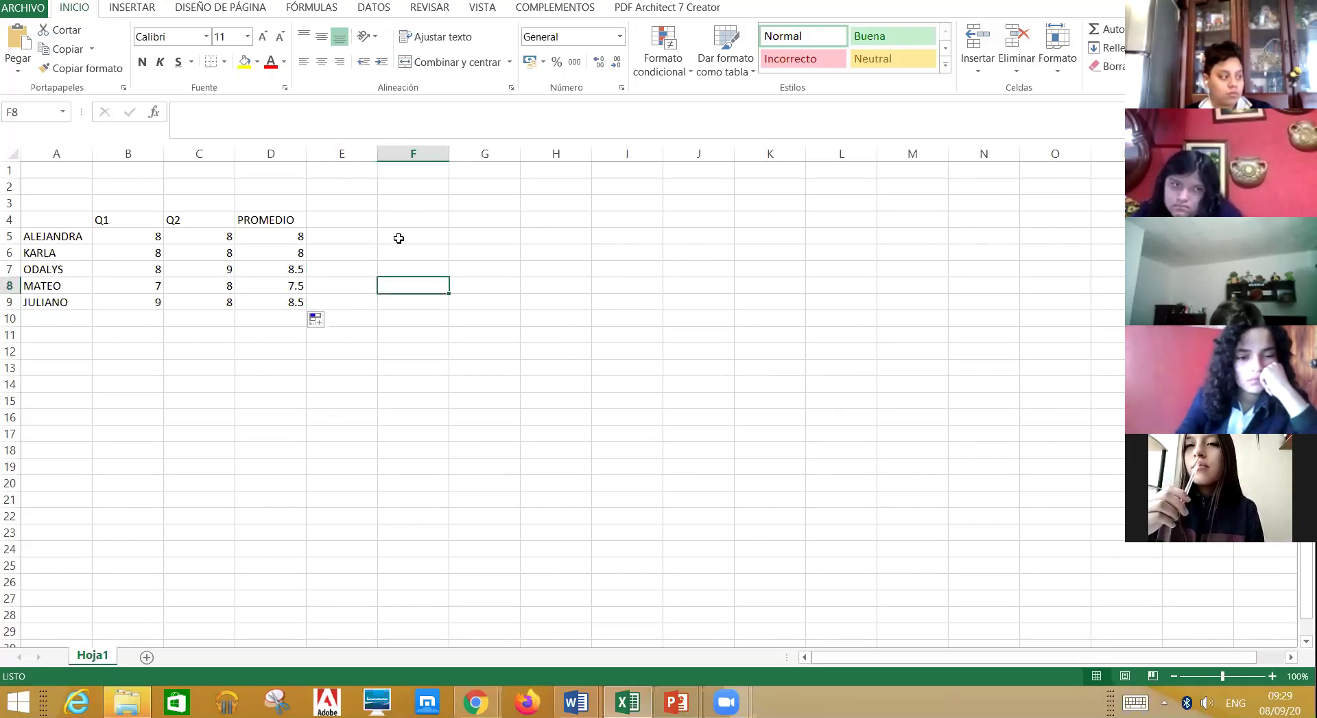
Start a SI formula in cell F5 with the condition D5>=7 and "PASA" as the value if true
click(398, 238)
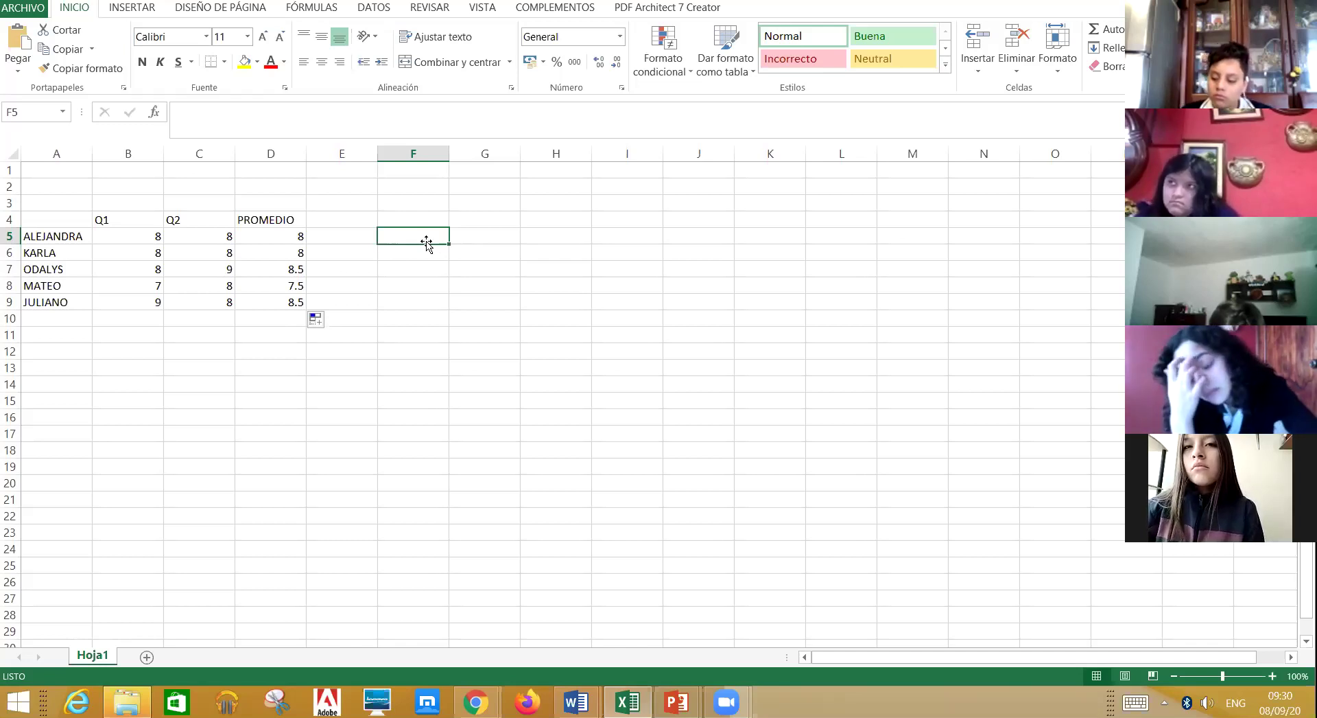
text(=SI)
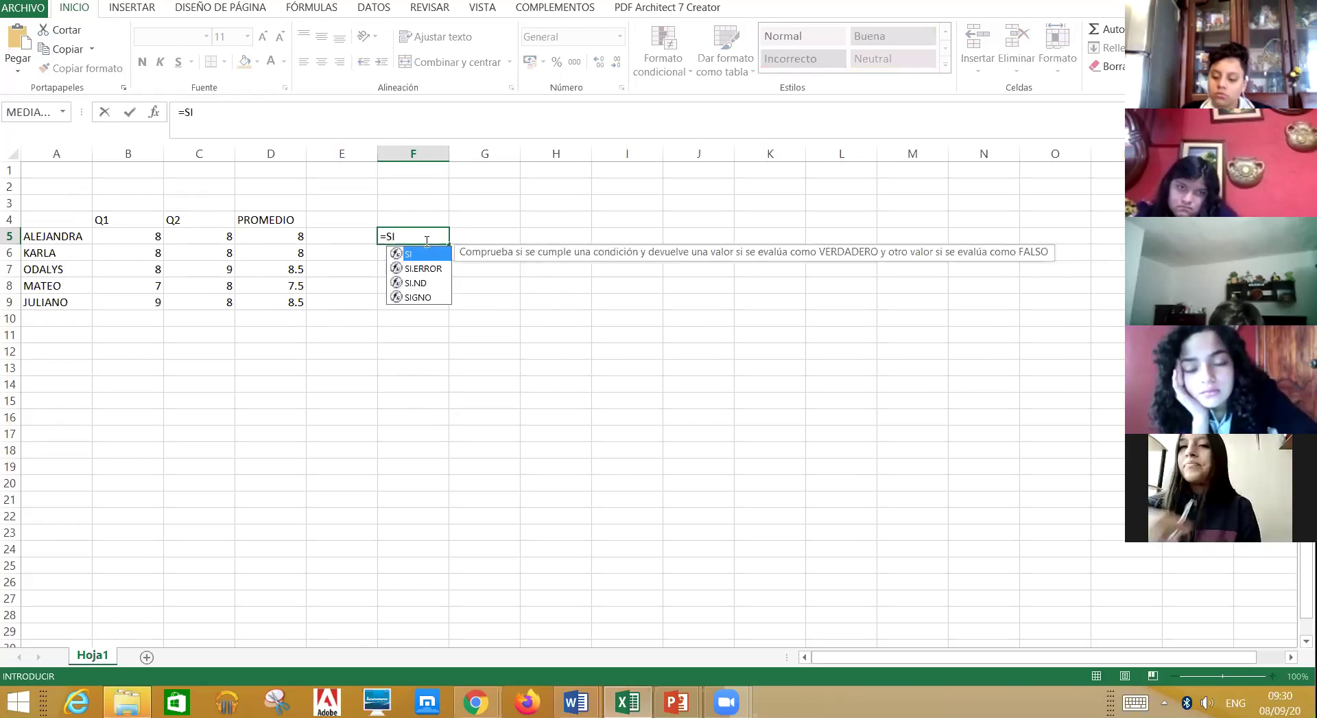
text(()
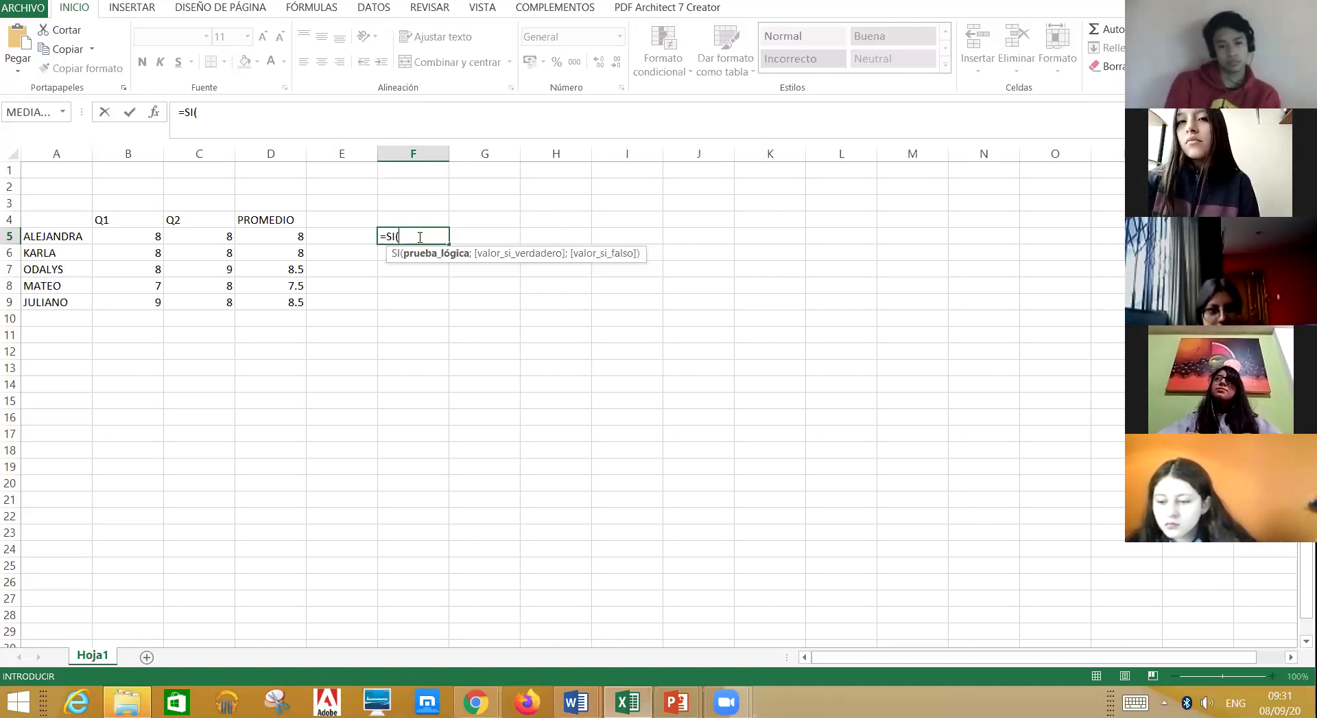
click(279, 235)
text(>=7)
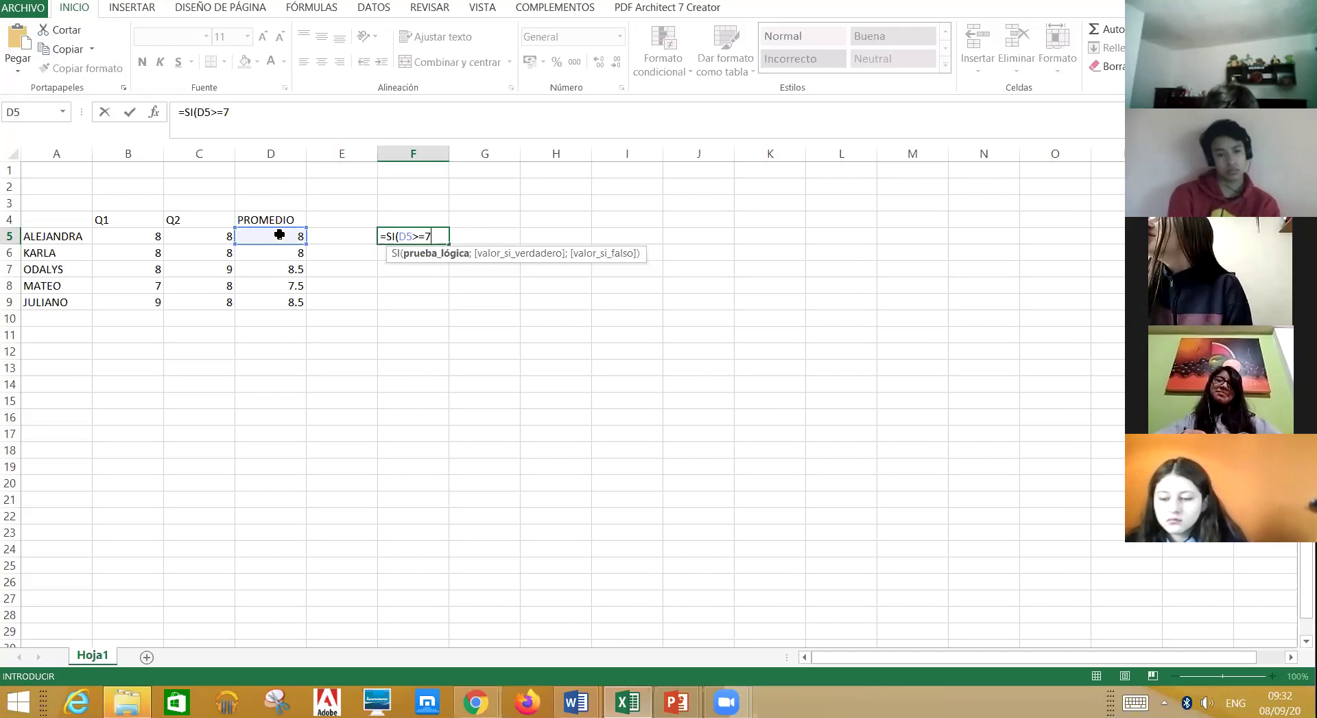
text(;)
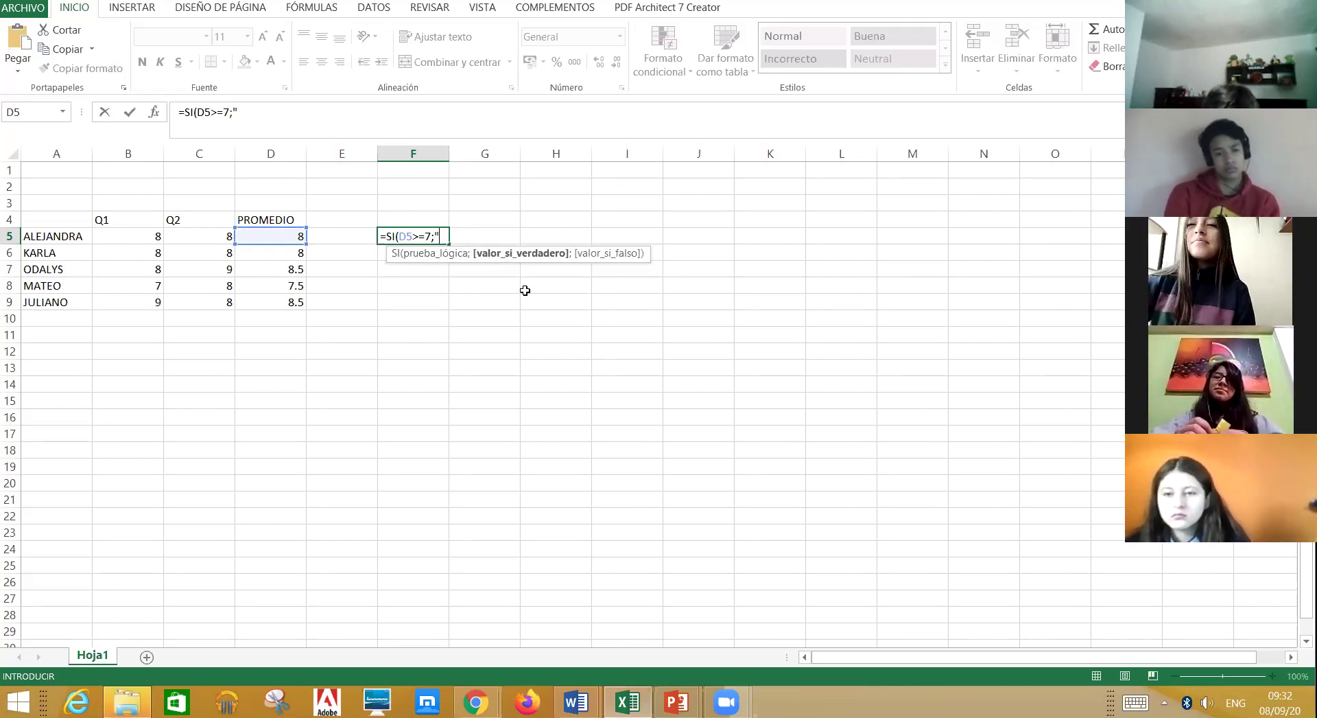
text(PASA")
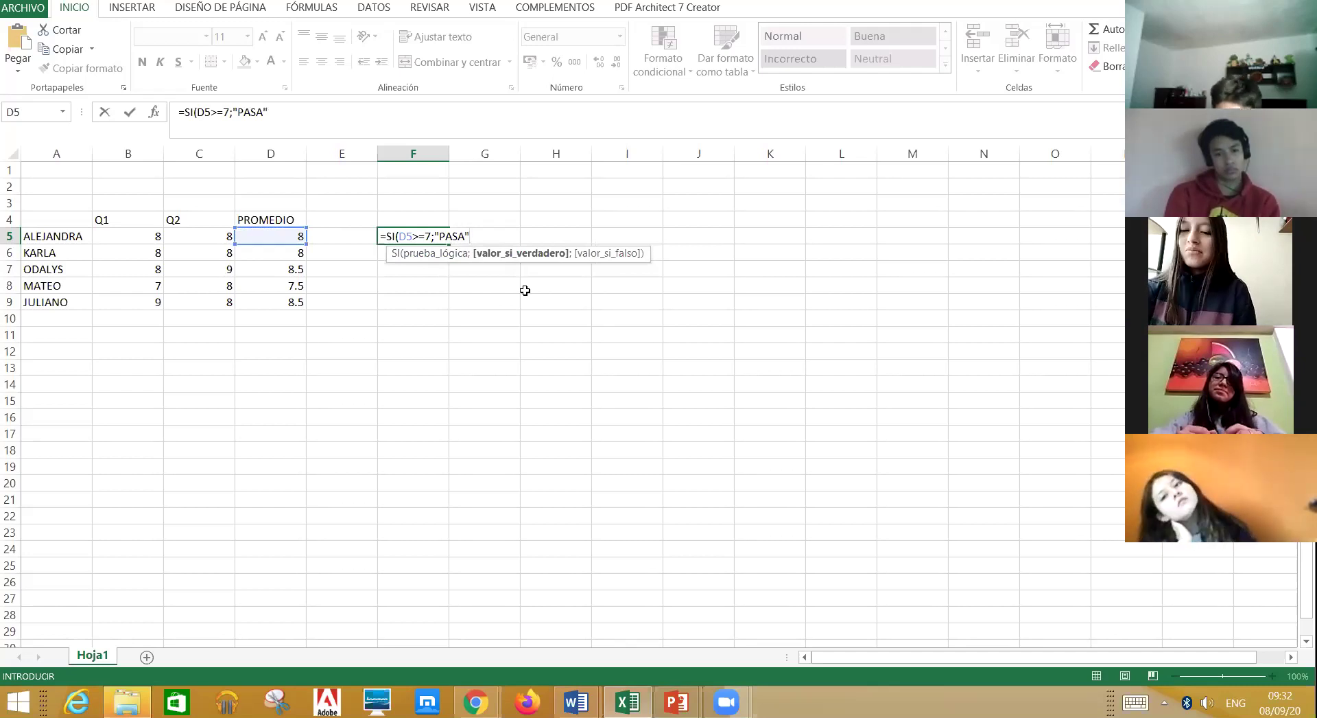
Complete the F5 formula with "SIGA NTENTANDO" as the value if false, and copy it down through F9
text(;)
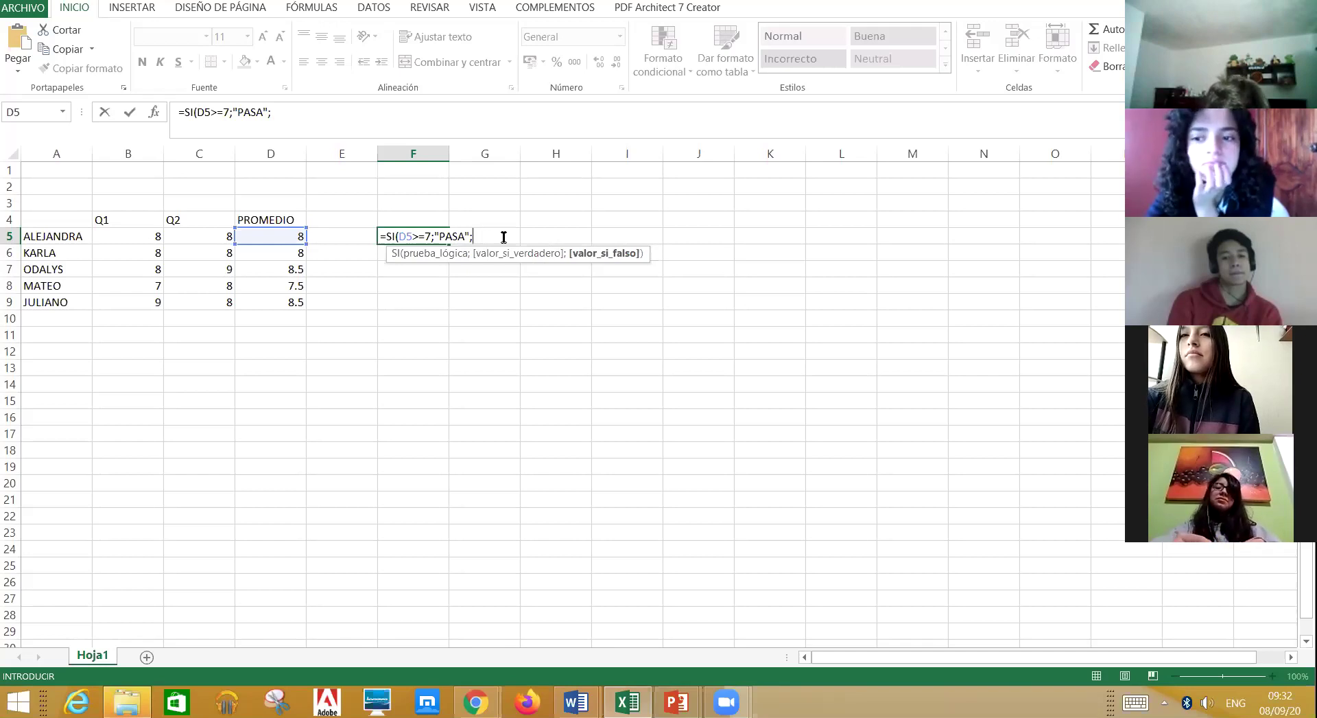
text("V)
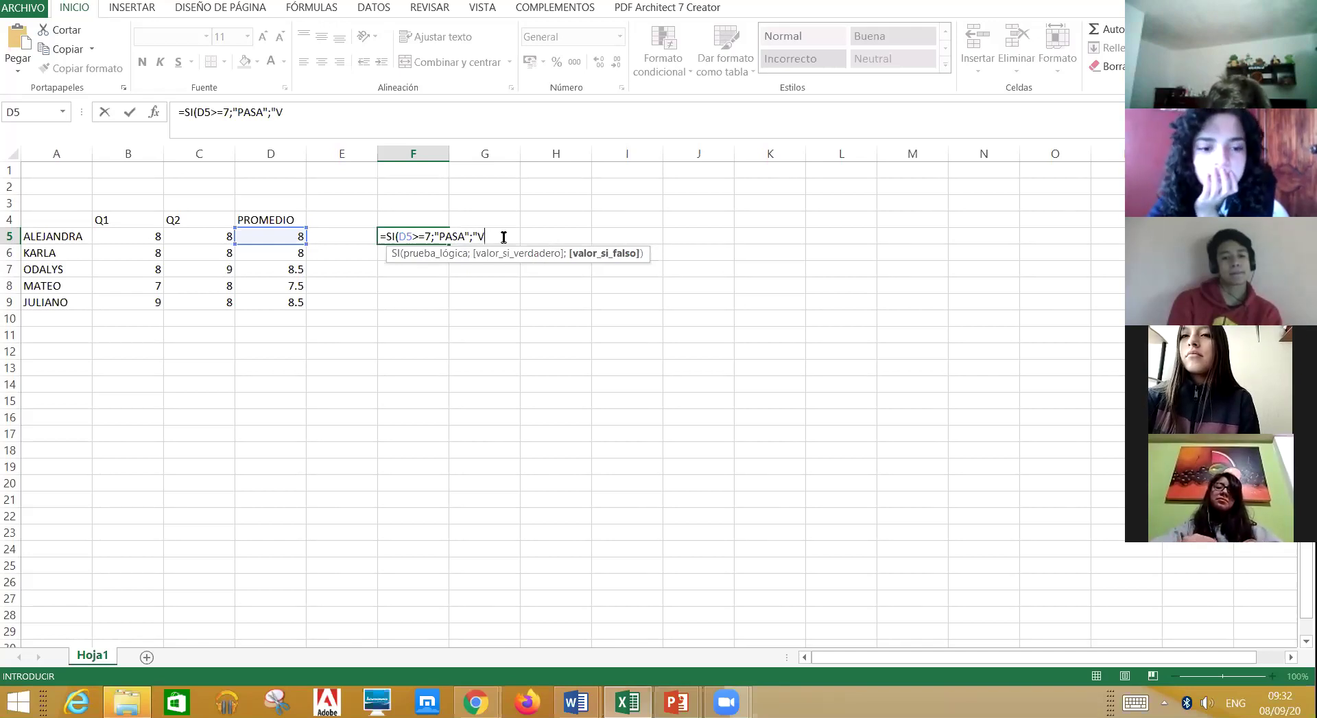
text(UELVA)
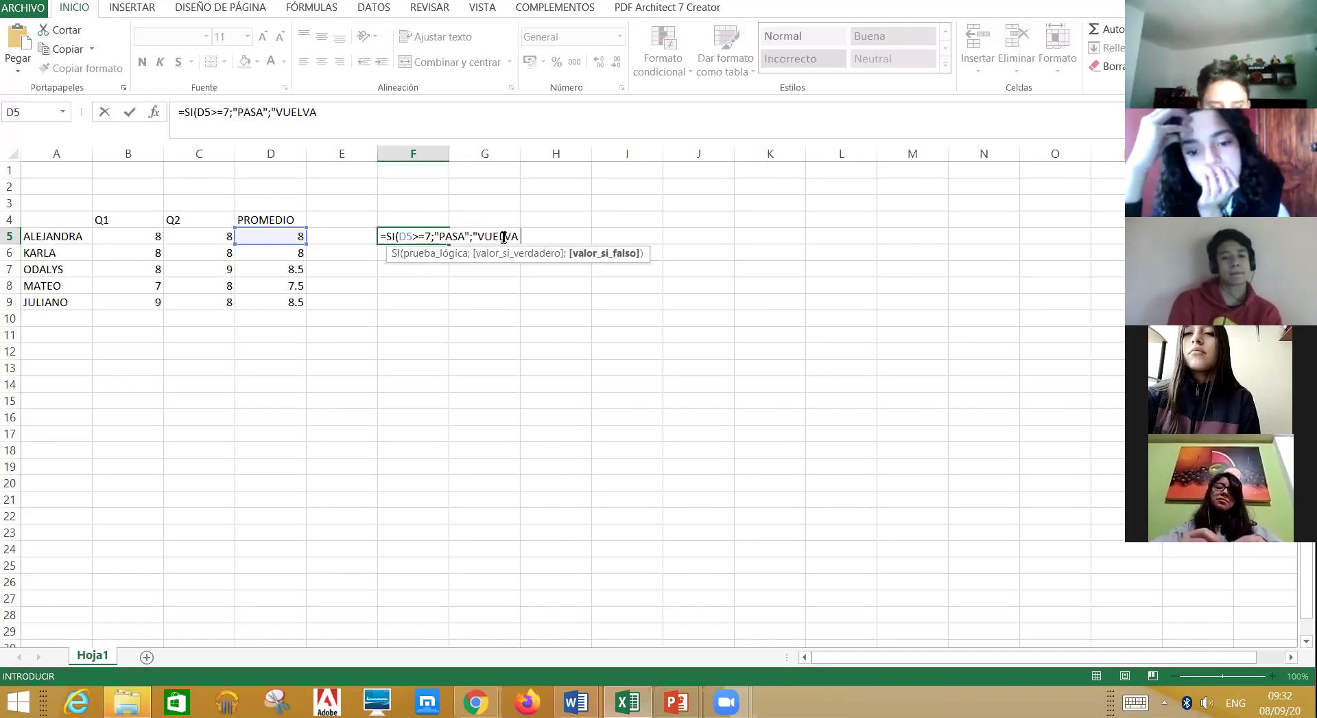
key(BackSpace)
key(BackSpace)
key(BackSpace)
key(BackSpace)
key(BackSpace)
text(SIGA NTENTA)
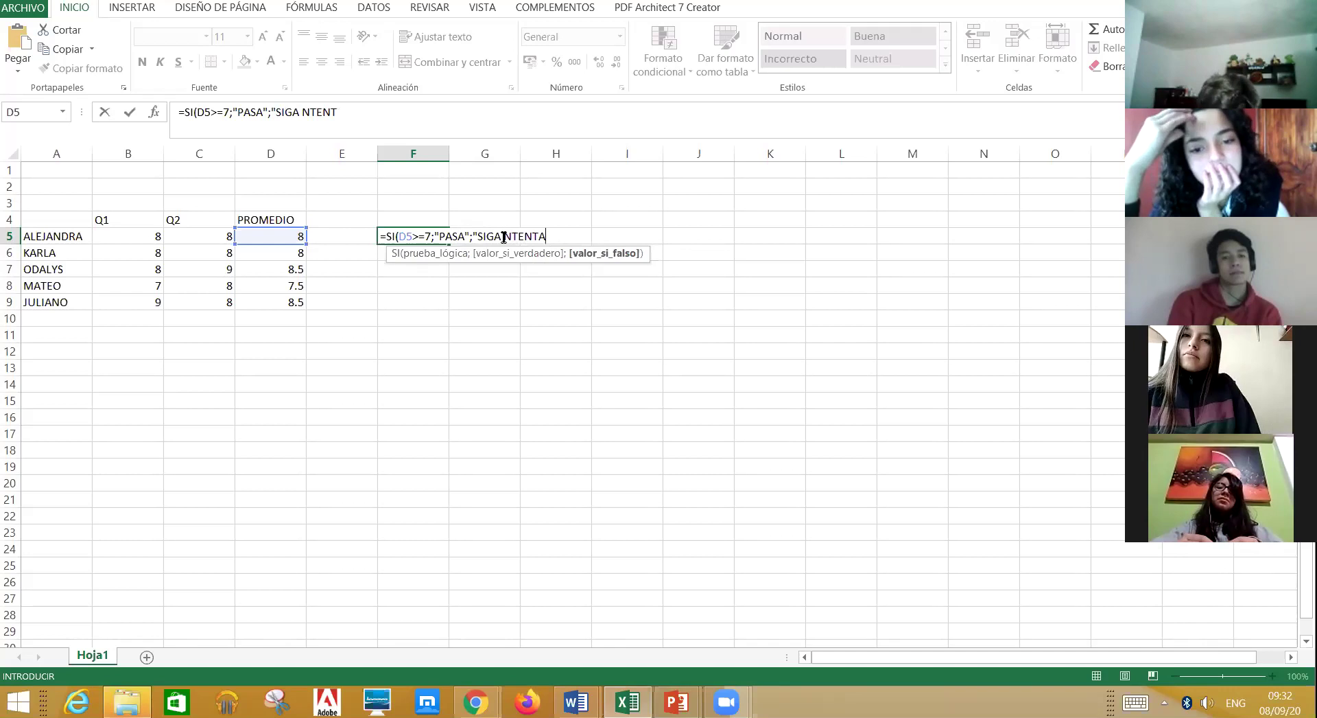
text(NDO)
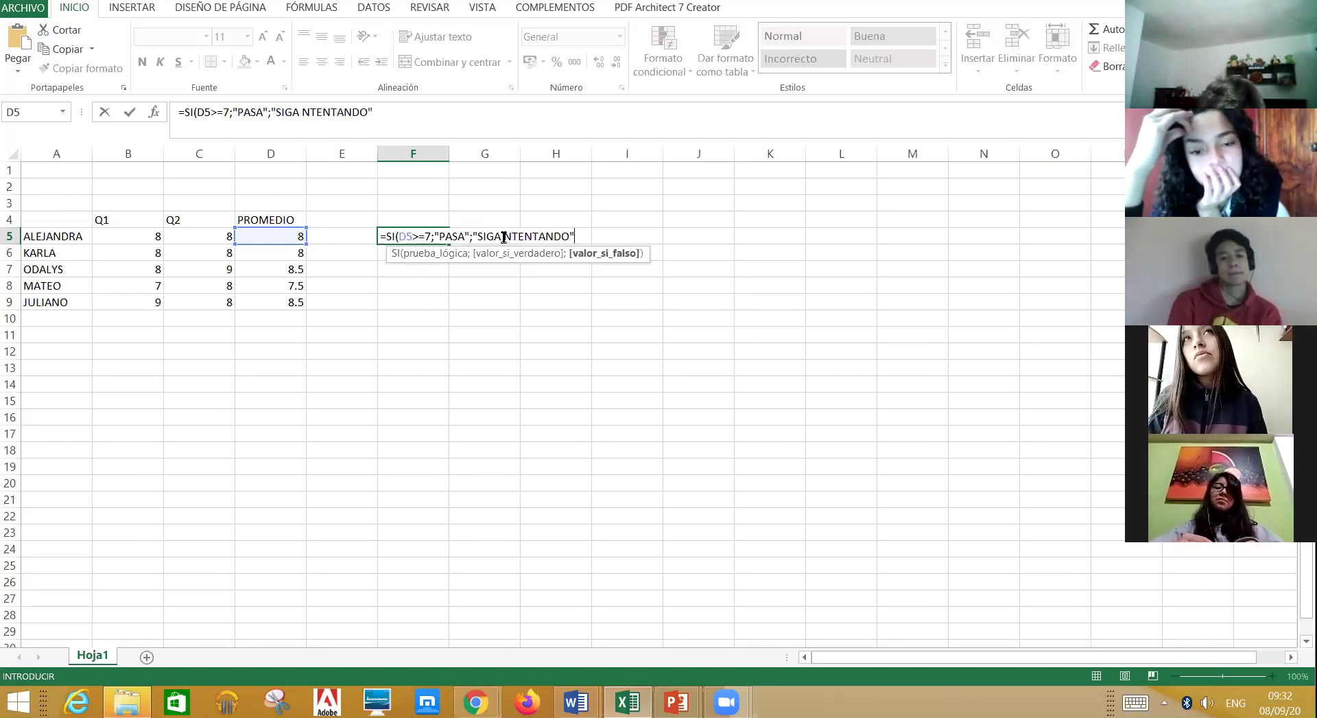
key(Return)
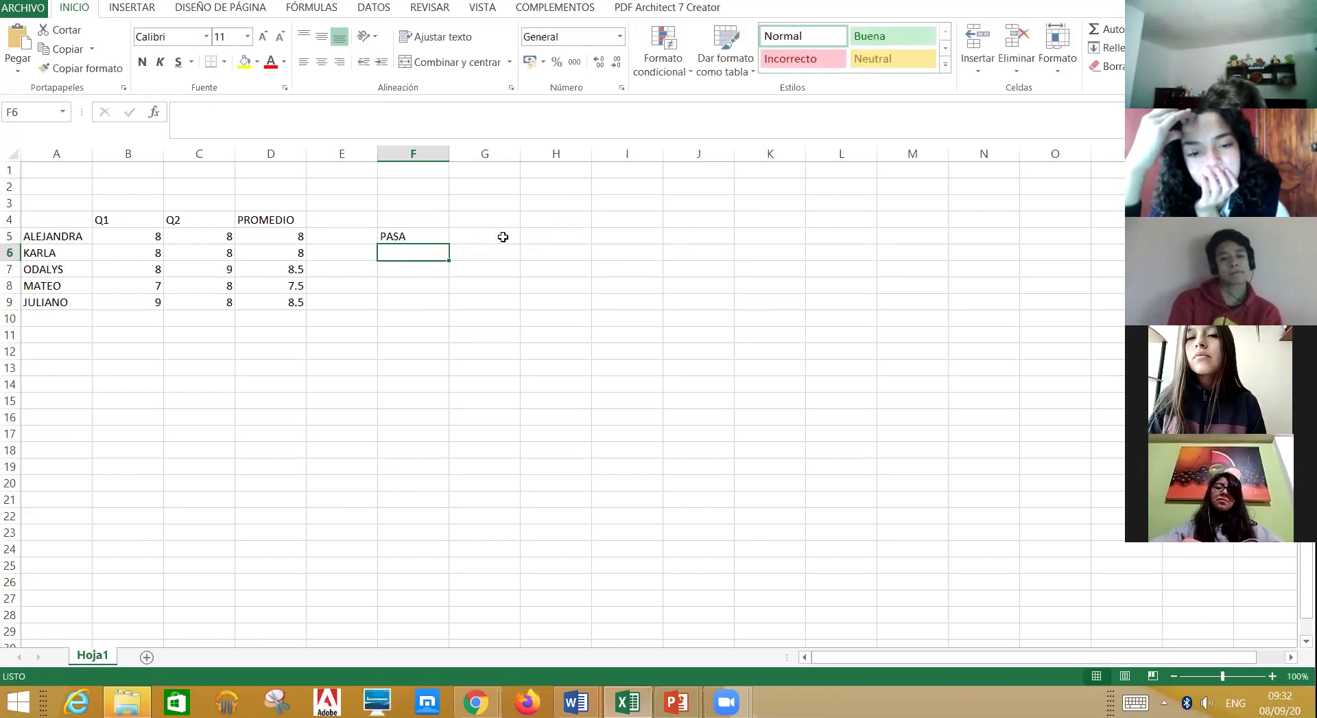
click(426, 236)
drag(448, 244, 446, 309)
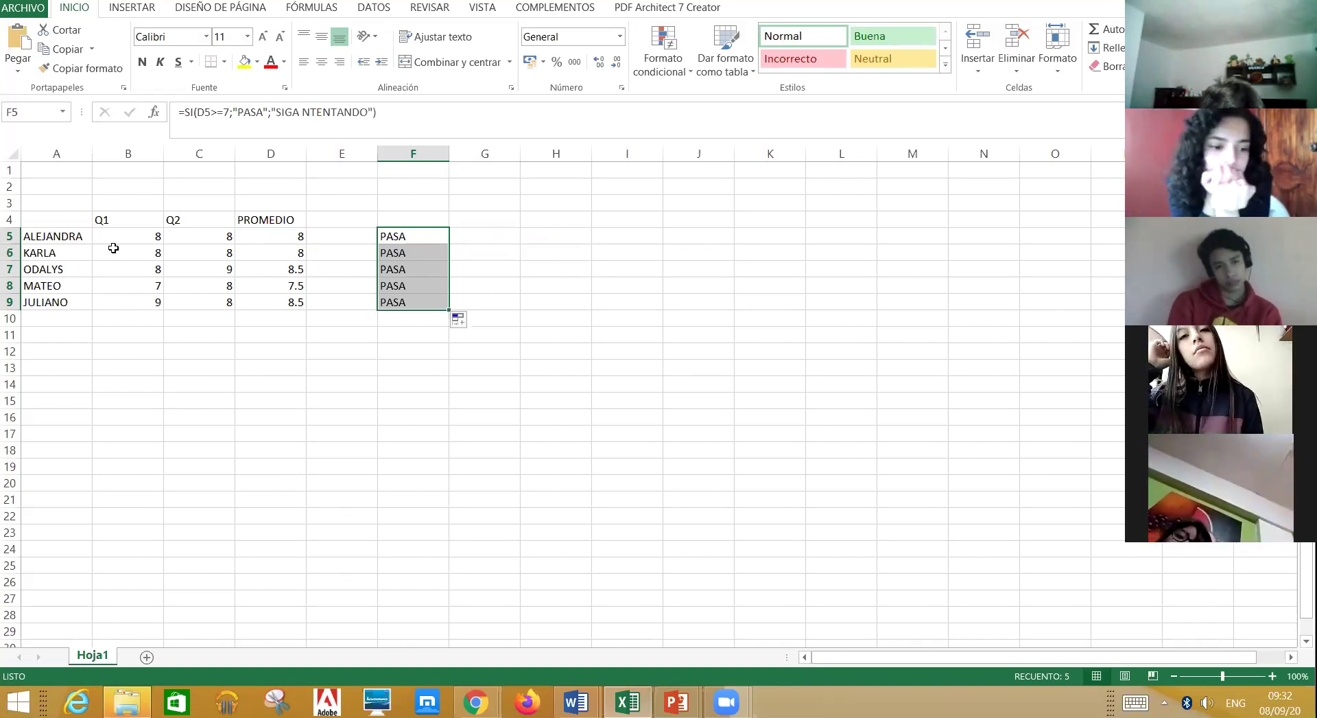
Add another student's name in A10 with the grades 5 and 3 in B10:C10
click(50, 322)
text(VE)
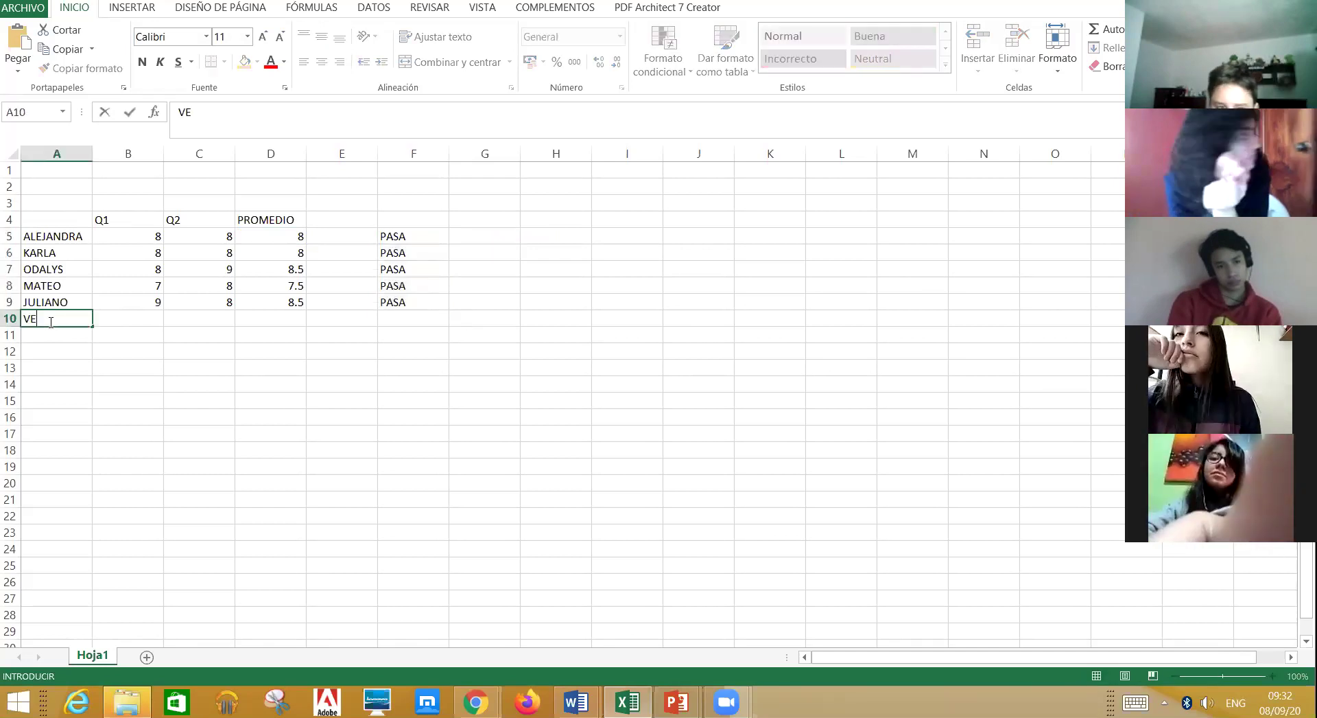
text(RONICA)
key(Tab)
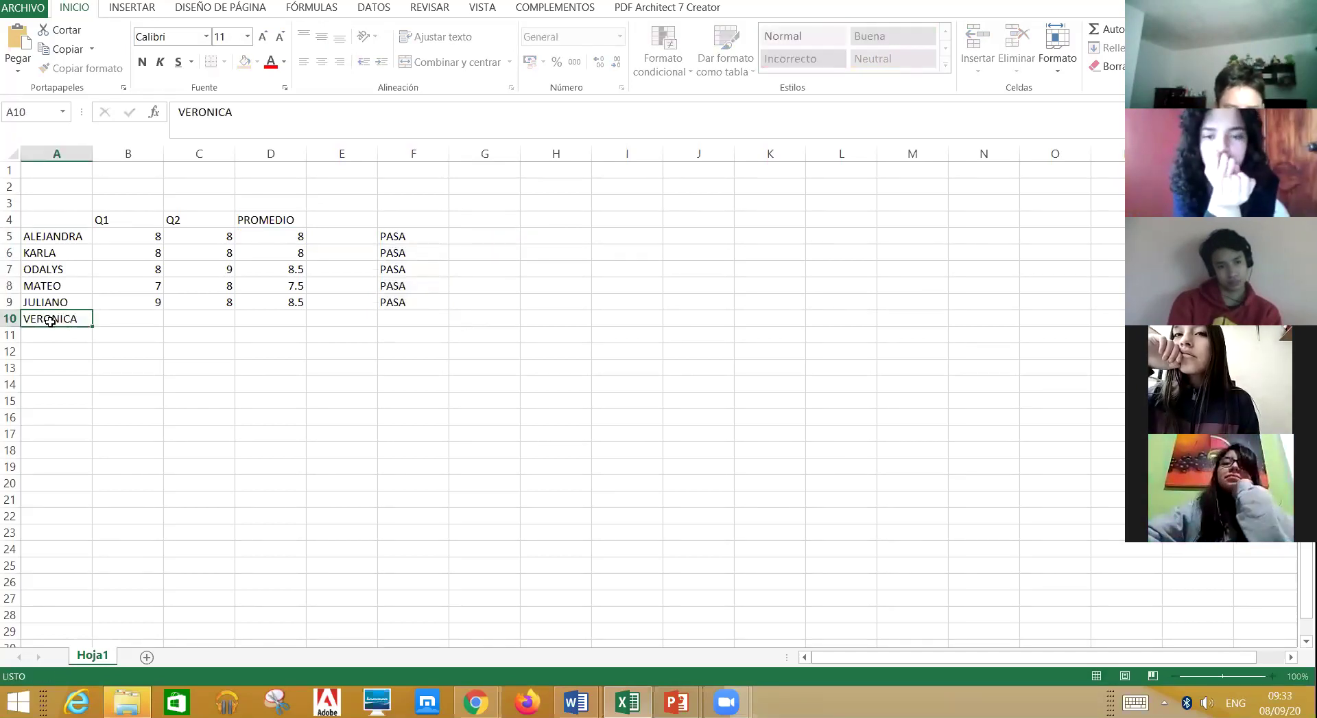
text(5)
key(Tab)
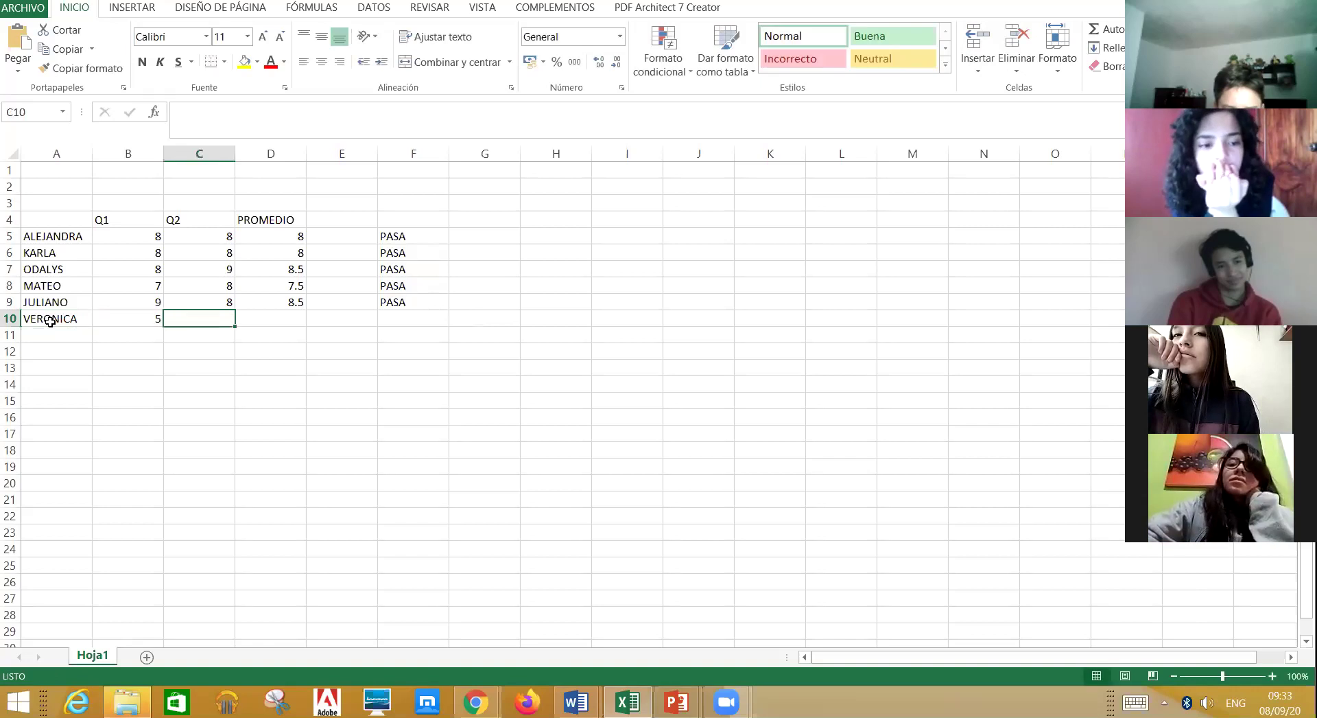
text(3)
key(Tab)
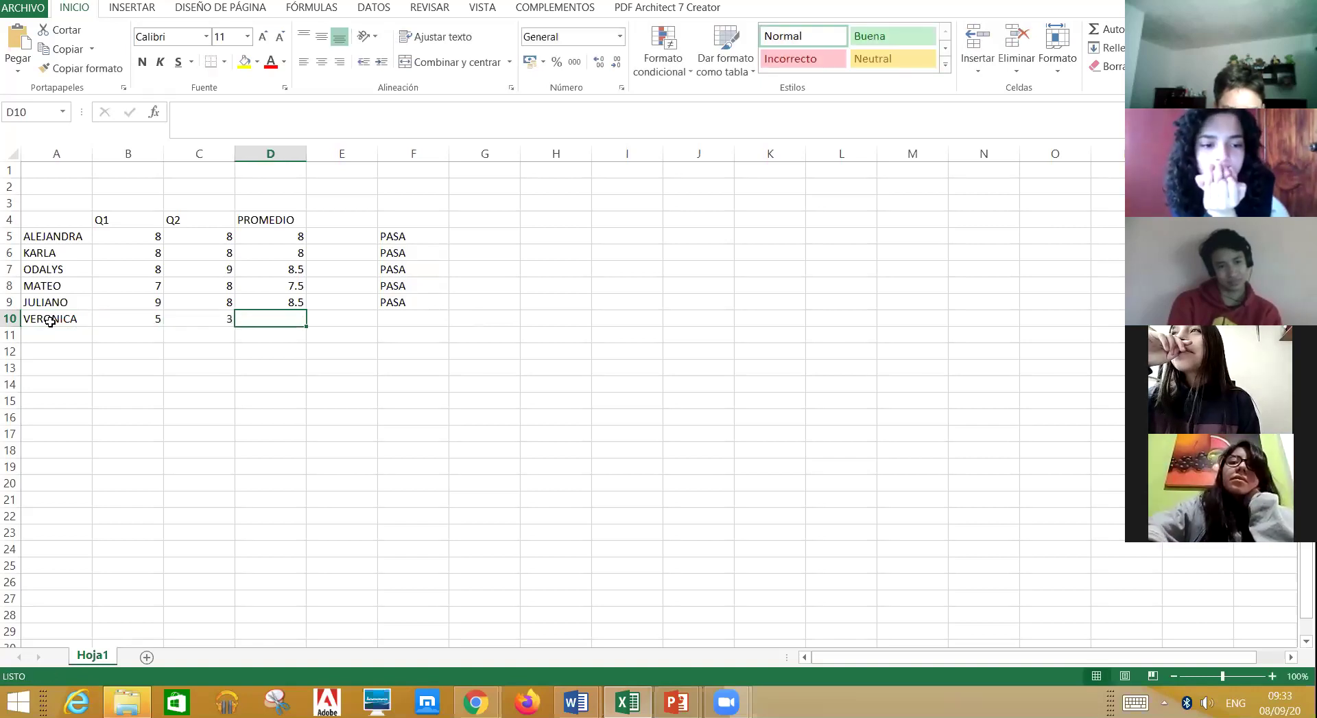
Extend the average formula from D9 to D10 and the pass/fail formula from F9 to F10
click(302, 306)
drag(304, 308, 303, 328)
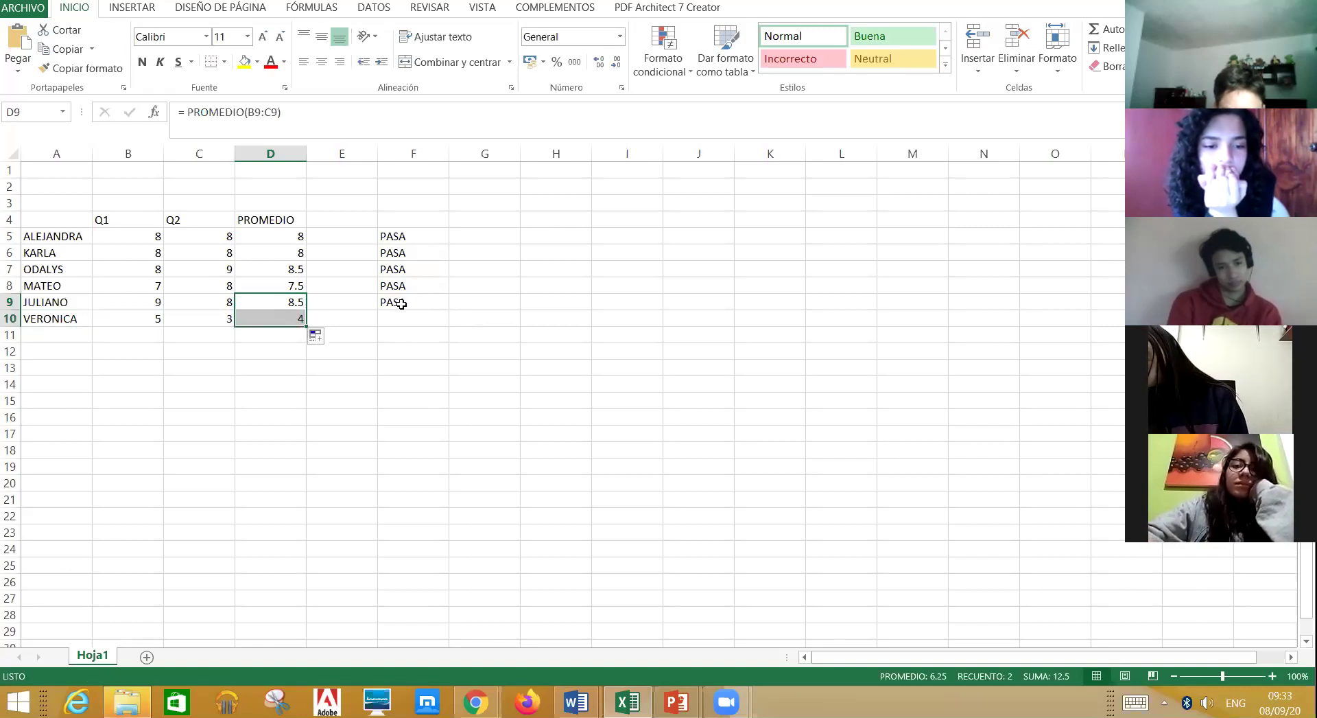
click(405, 302)
drag(448, 310, 454, 332)
click(470, 380)
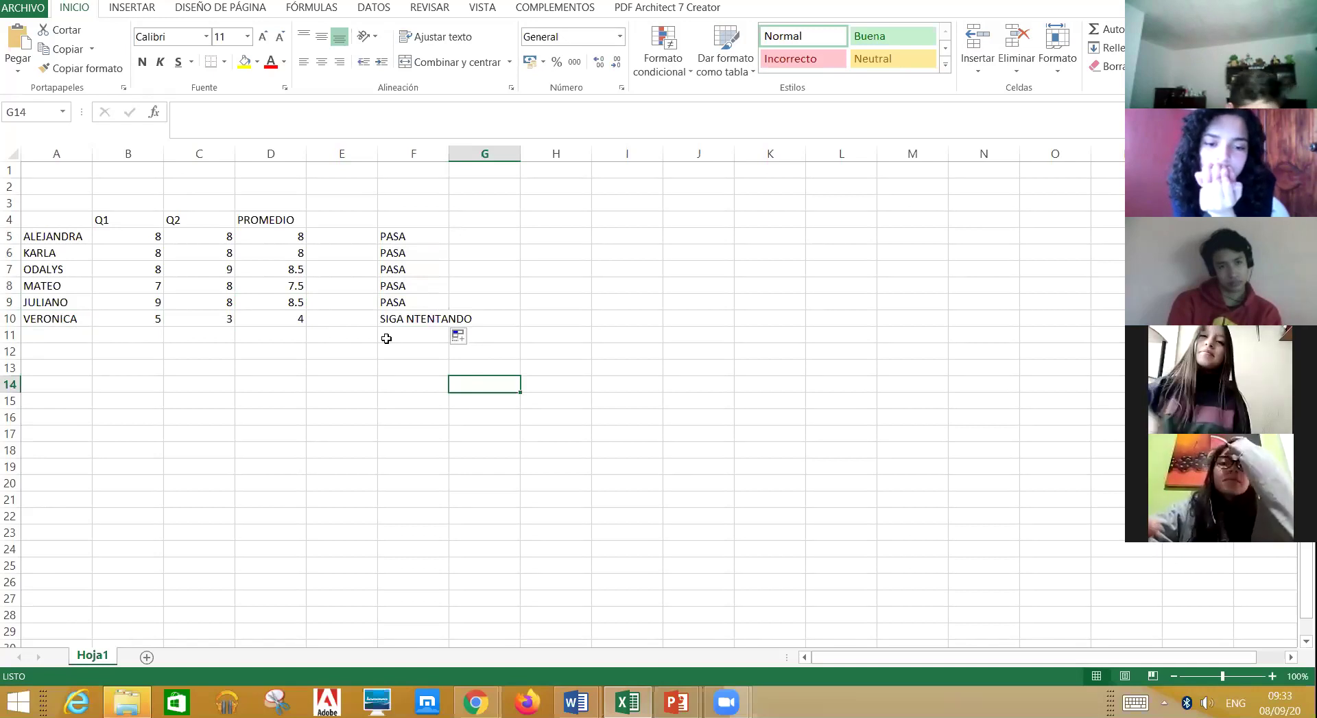
Review the first student's record cell by cell along row 5, between A5 and F5
double_click(572, 247)
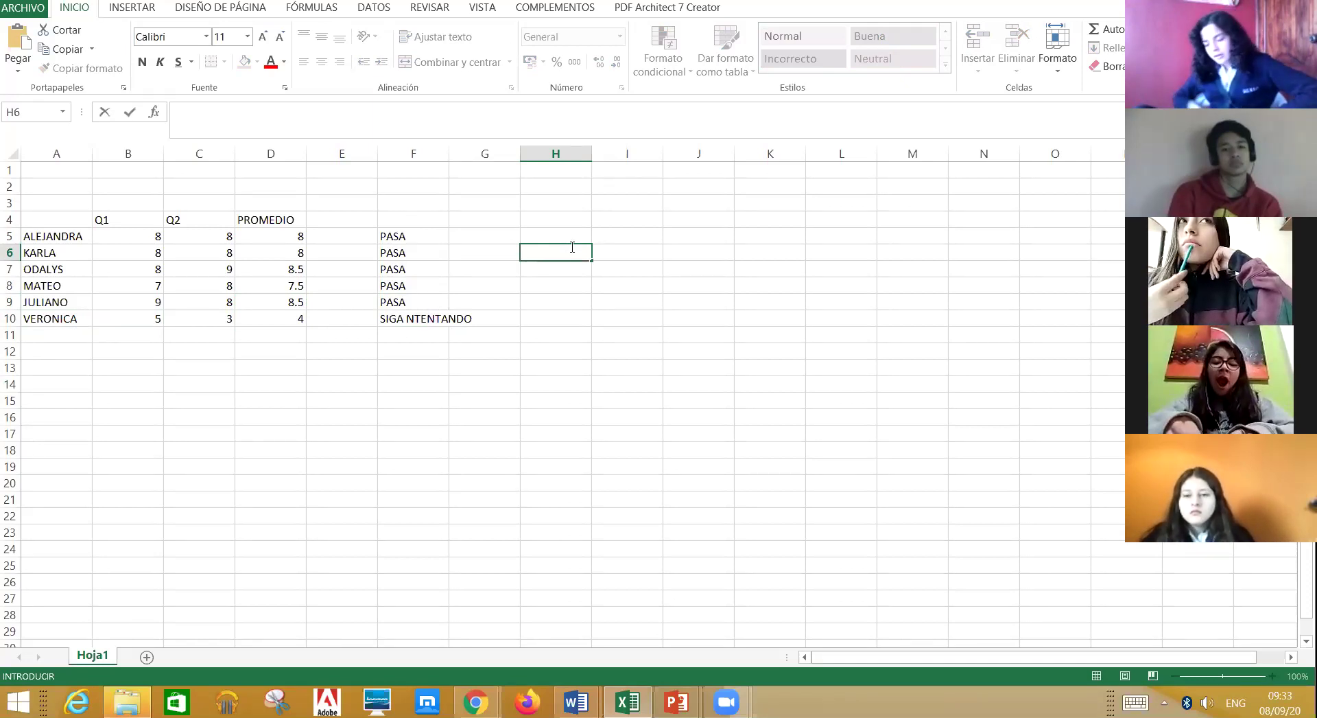
click(571, 243)
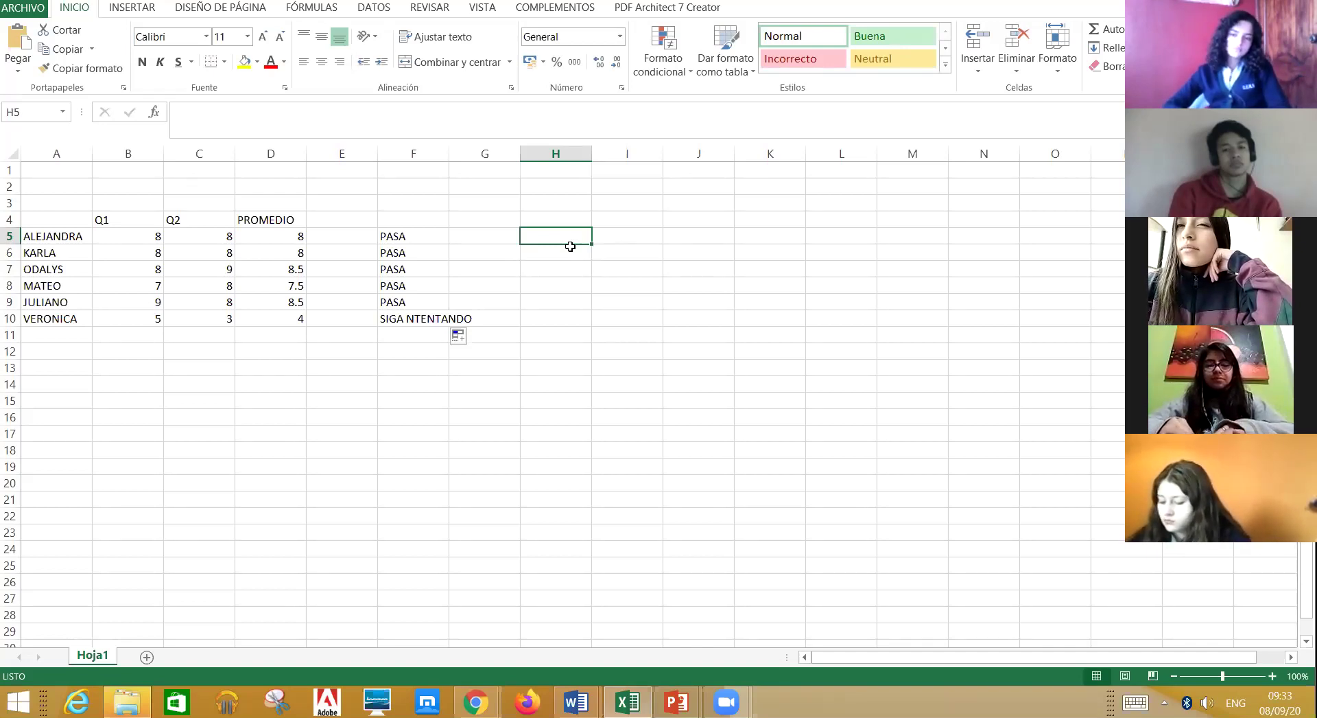
key(Left)
key(Left)
key(Left)
key(Left)
key(Left)
key(Left)
key(Left)
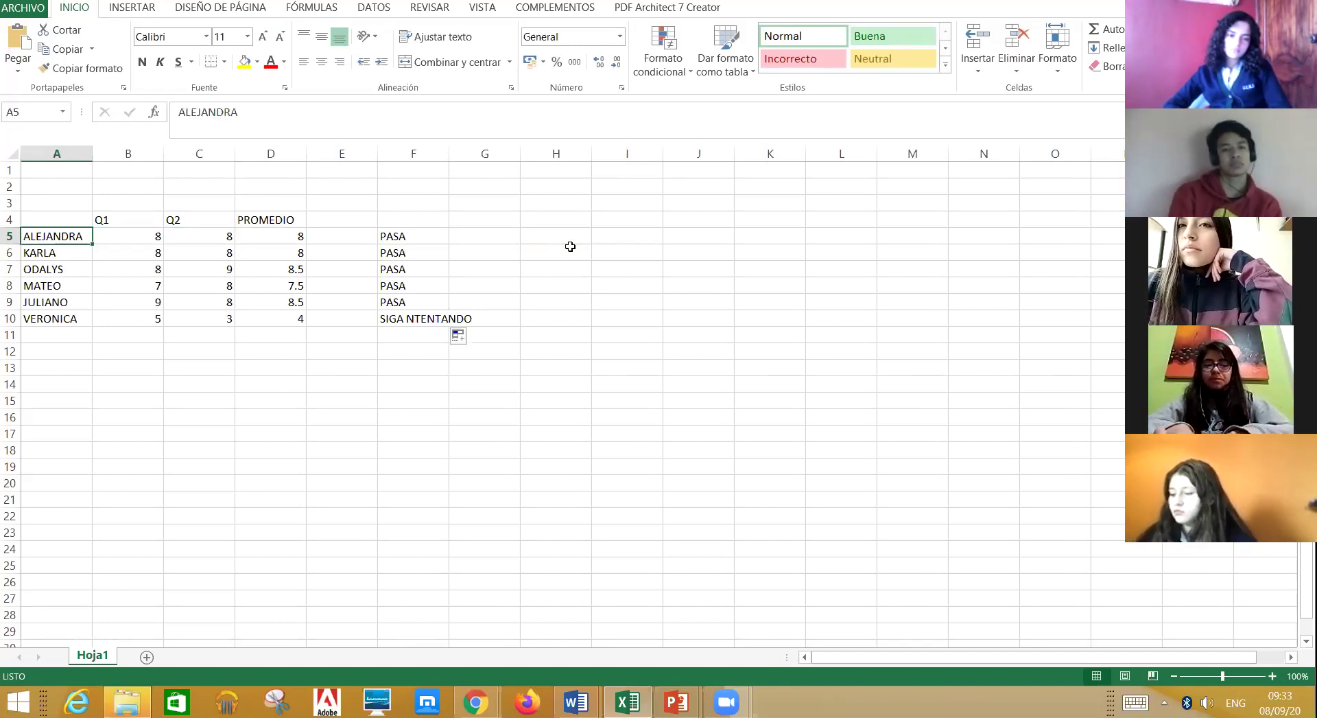
key(Right)
key(Right)
key(Right)
key(Right)
key(Right)
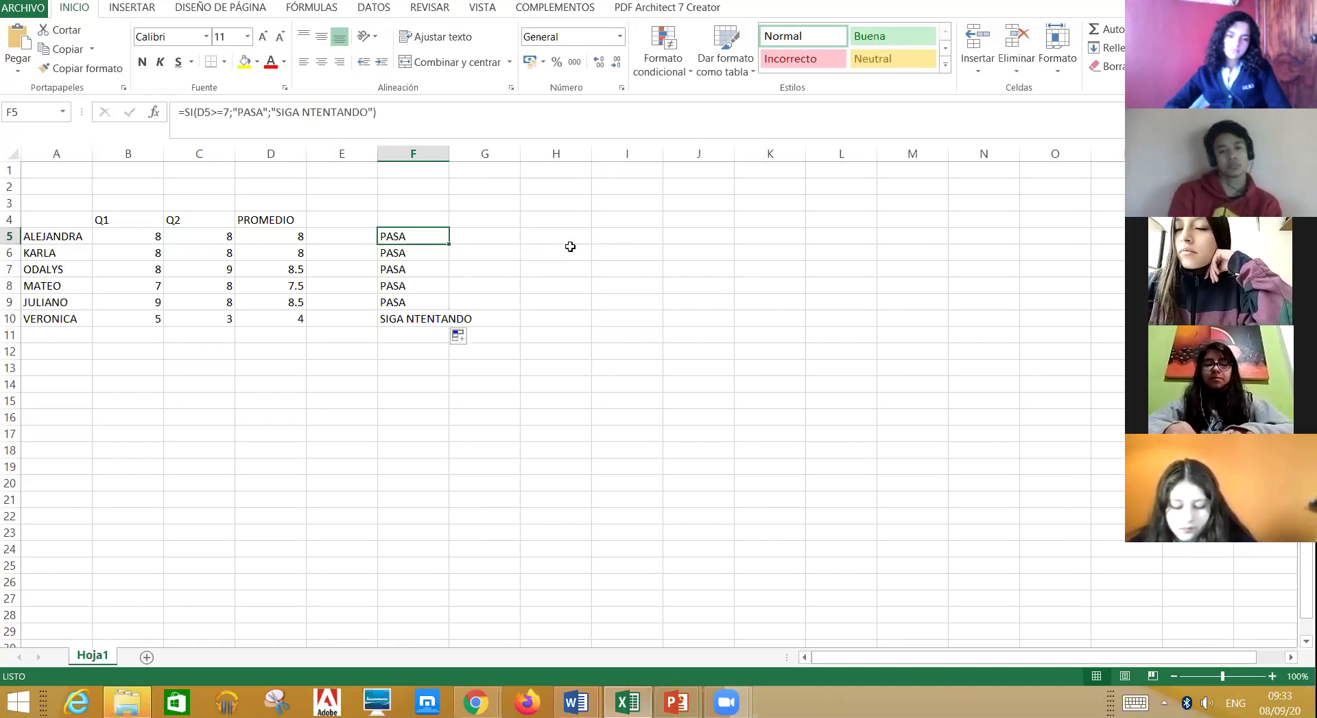
key(Left)
key(Left)
key(Left)
key(Left)
key(Left)
key(Right)
key(Right)
key(Right)
key(Right)
key(Right)
key(Left)
key(Left)
key(Left)
key(Left)
key(Left)
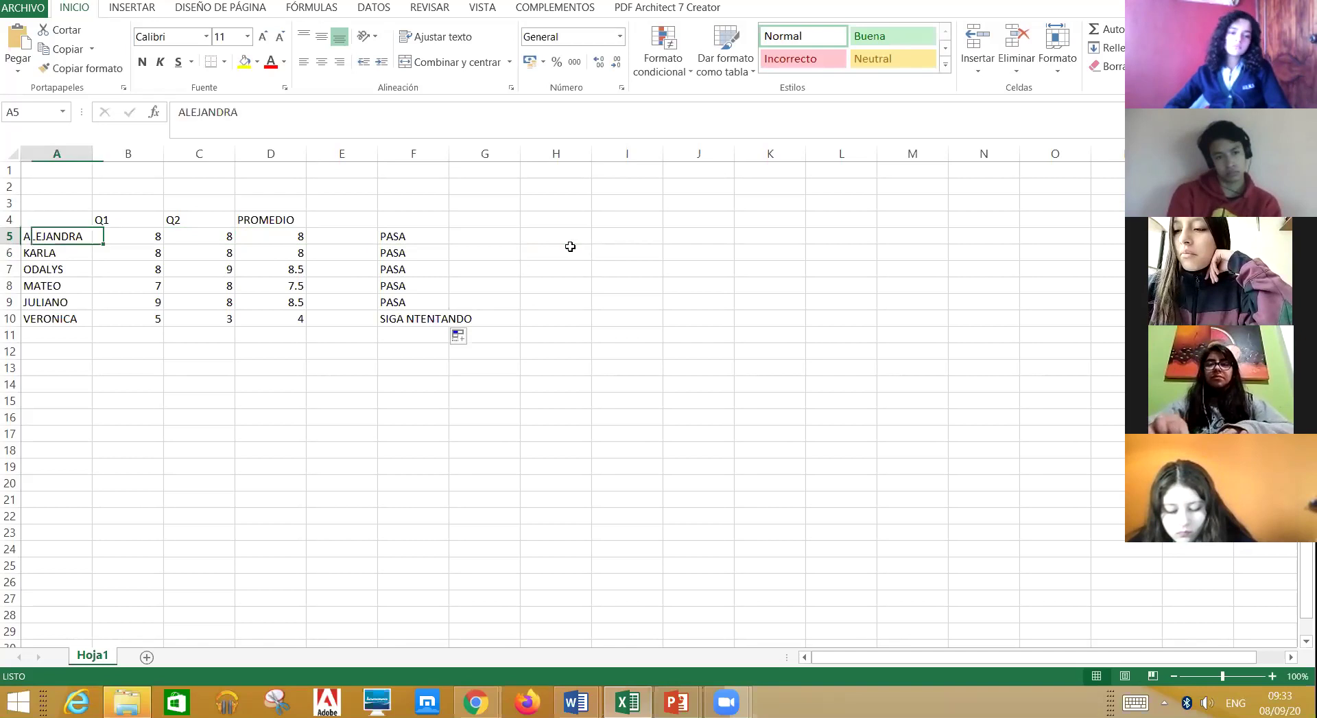
Insert a new column before the Q1 column and enter the header PARALELO in B4
click(128, 147)
right_click(127, 149)
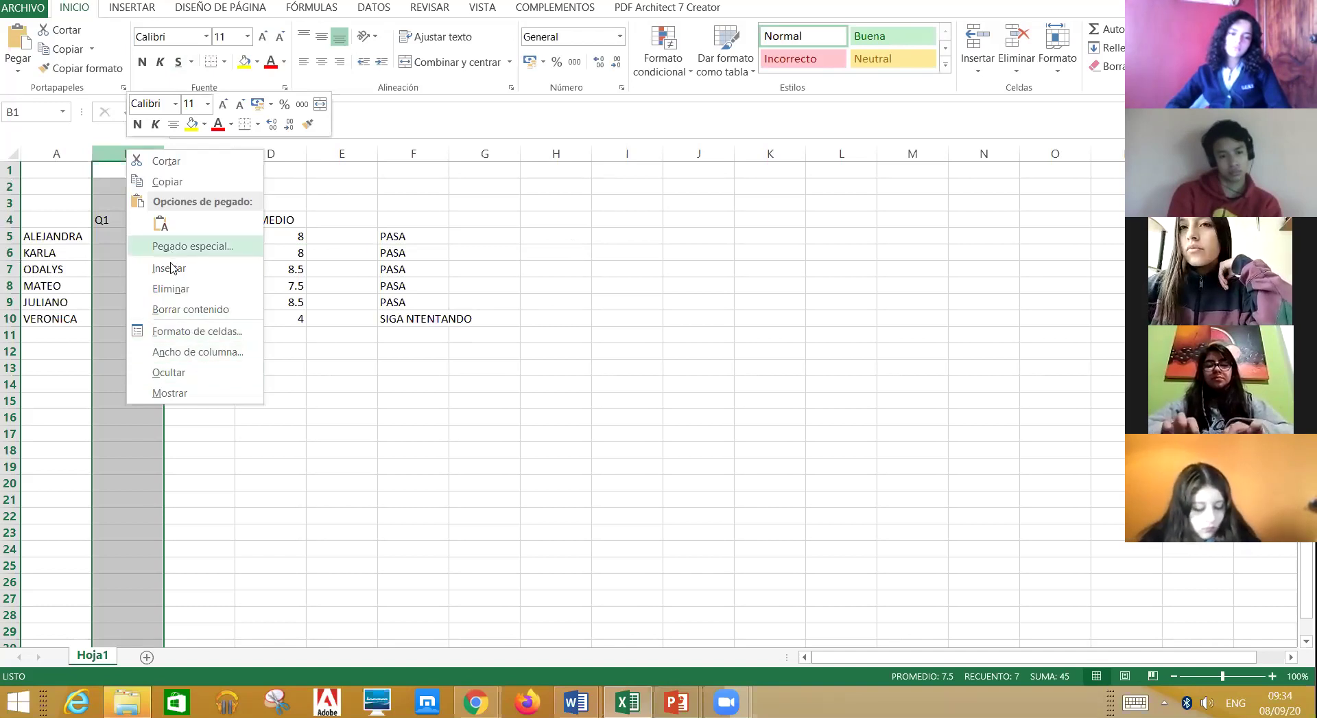
click(171, 267)
click(117, 243)
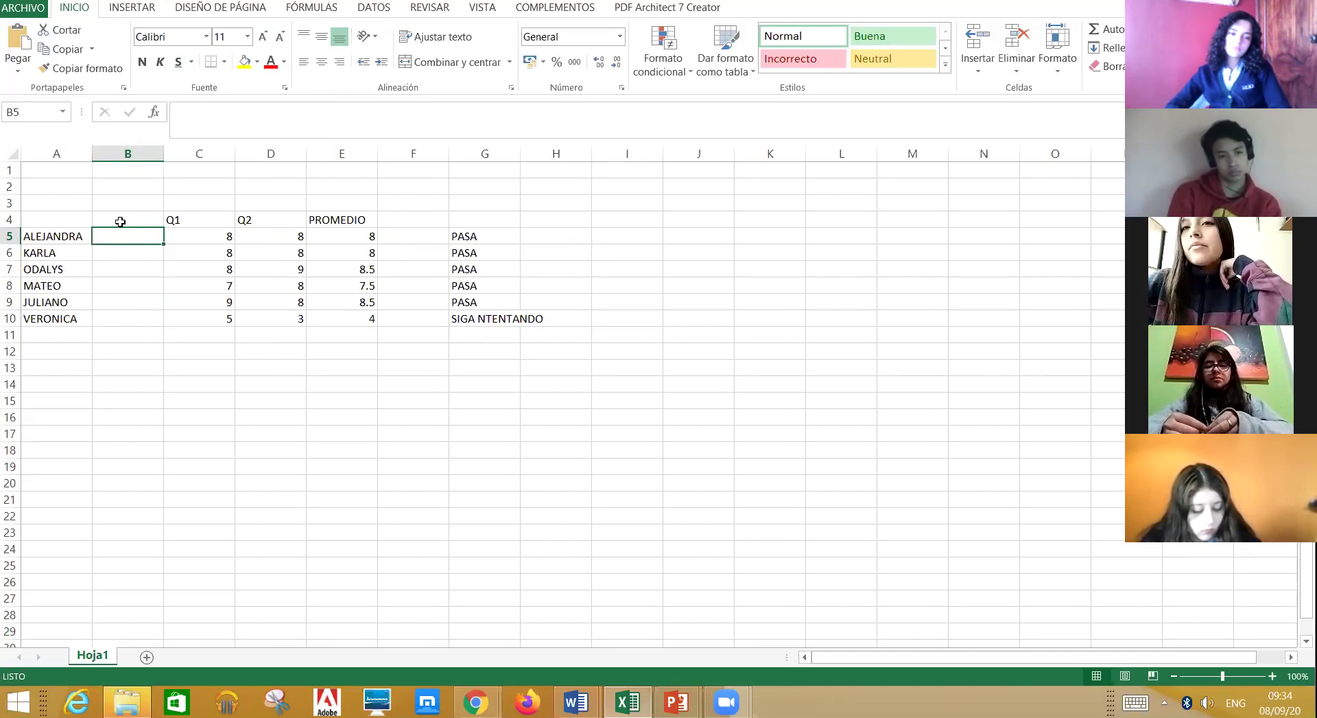
click(121, 221)
text(PARALELO)
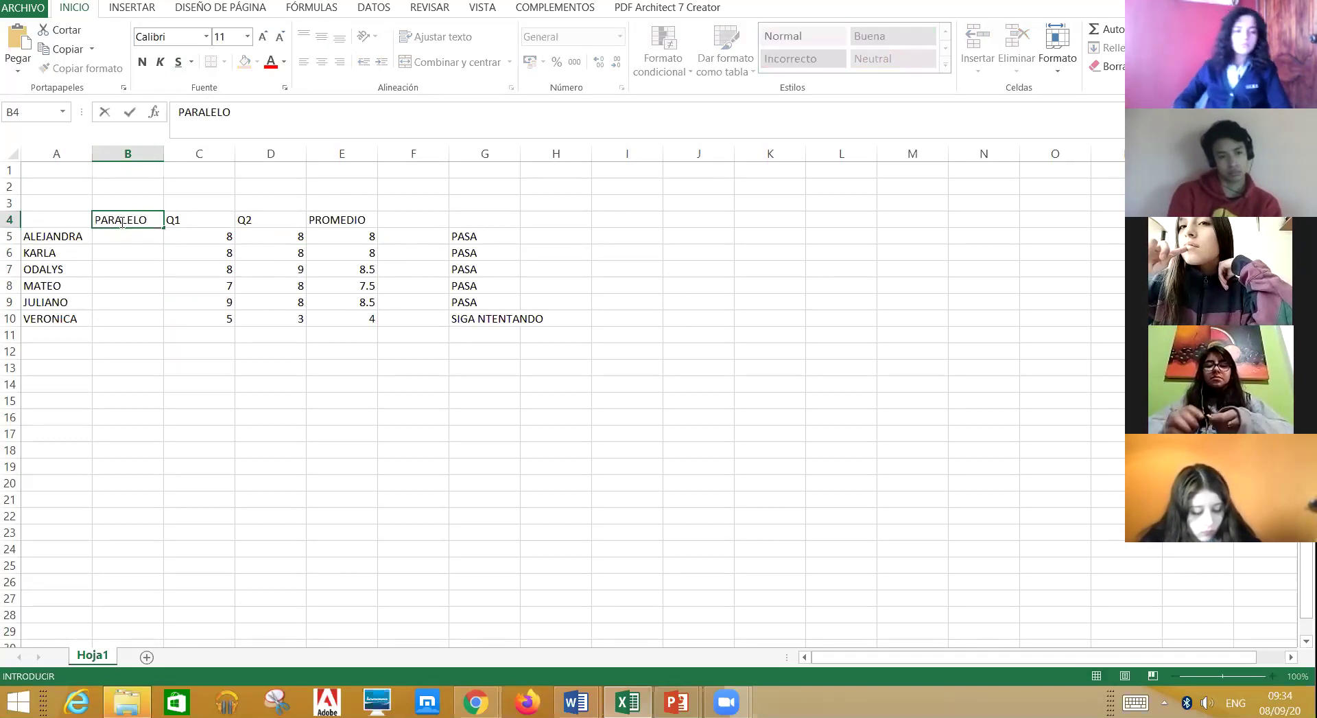
key(Return)
Fill in the PARALELO values B, B, A, B, B and A in cells B5 through B10
text(B)
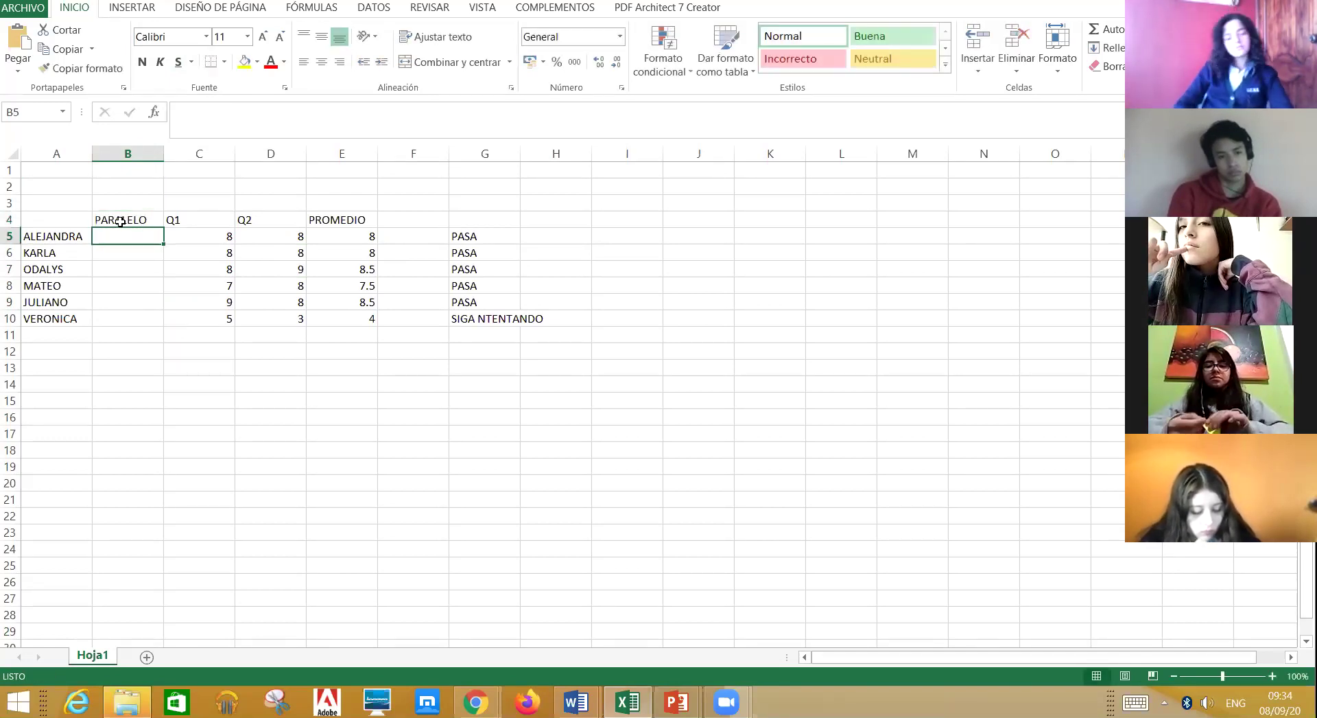
key(Return)
text(B)
key(Return)
text(A)
key(Return)
text(B)
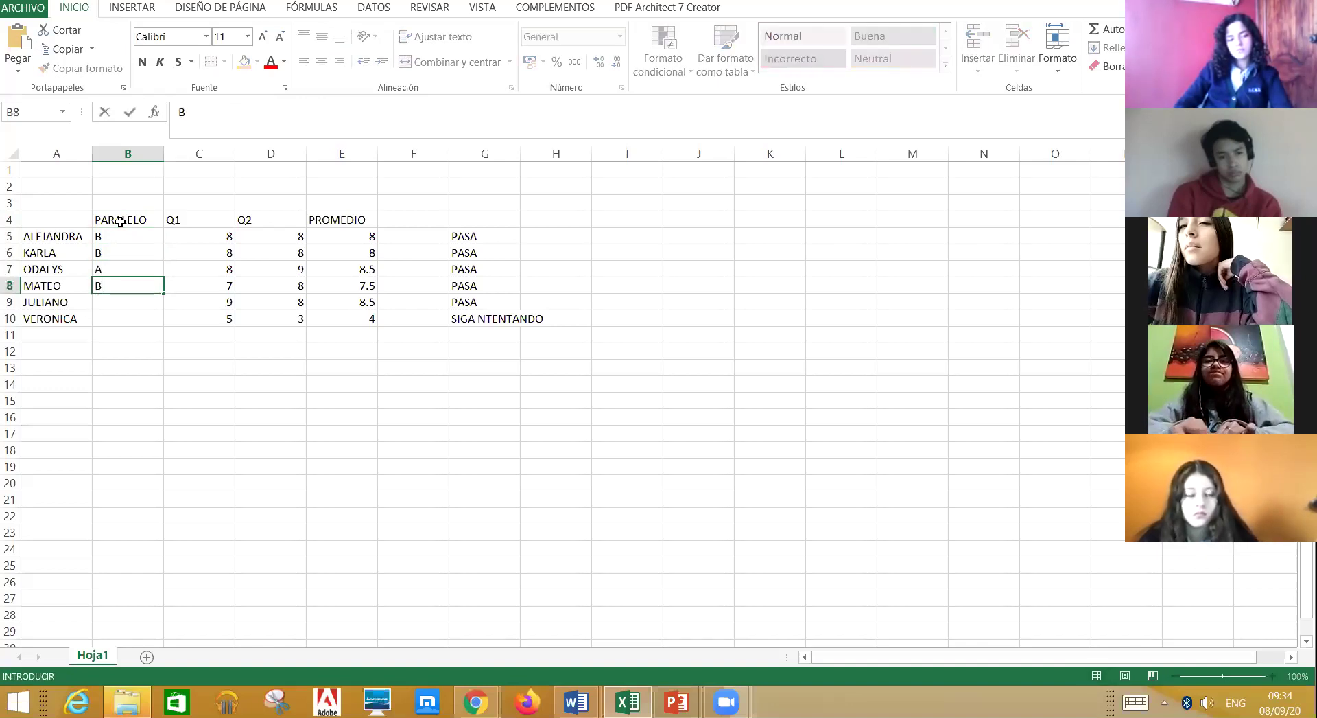
key(Return)
text(B)
key(Return)
text(A)
key(Return)
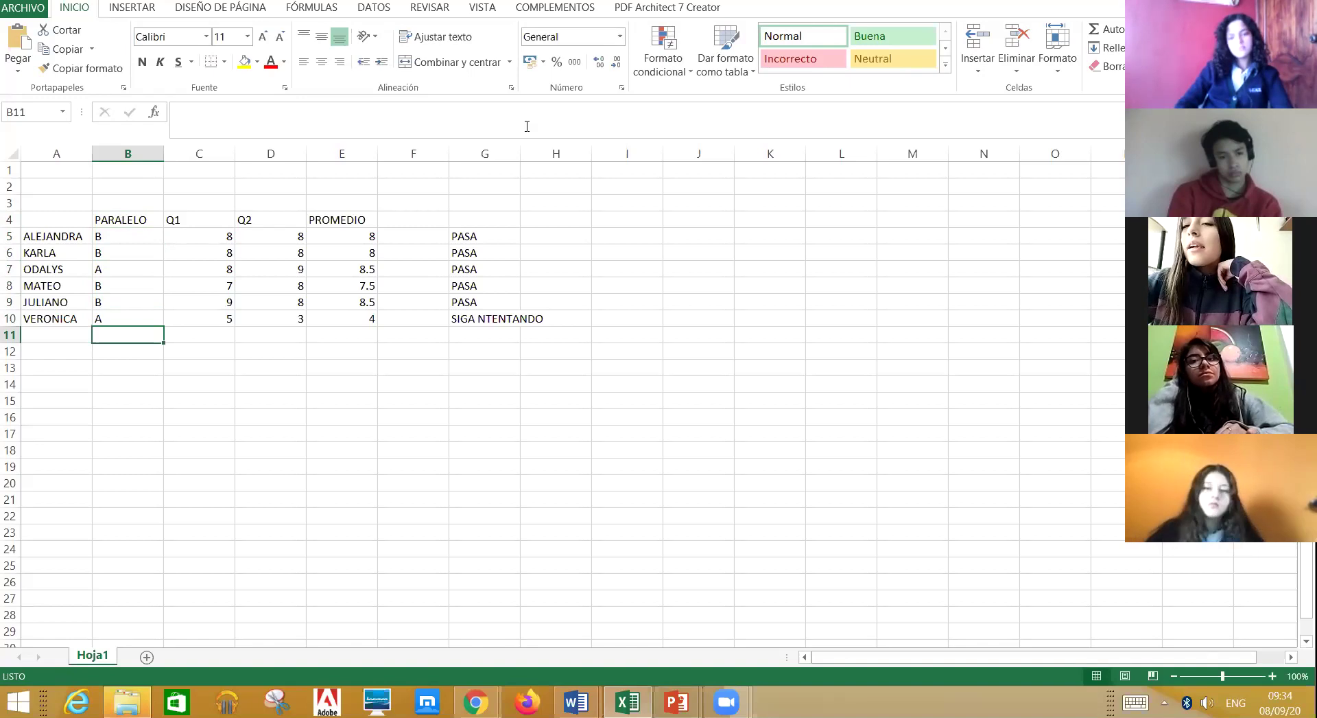
Enter the formula =CONCATENAR(A5;B5) in I5 to join the first student's name and class group
click(644, 232)
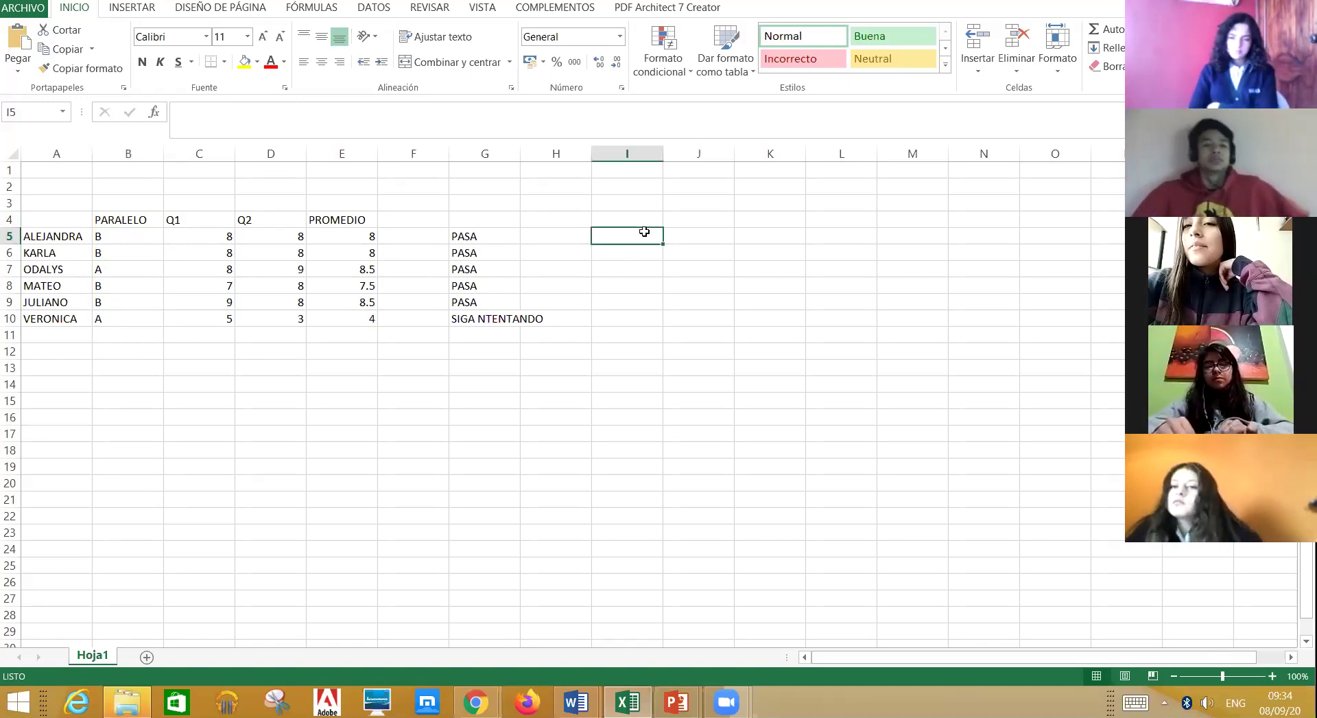
text(=CONCATENAR)
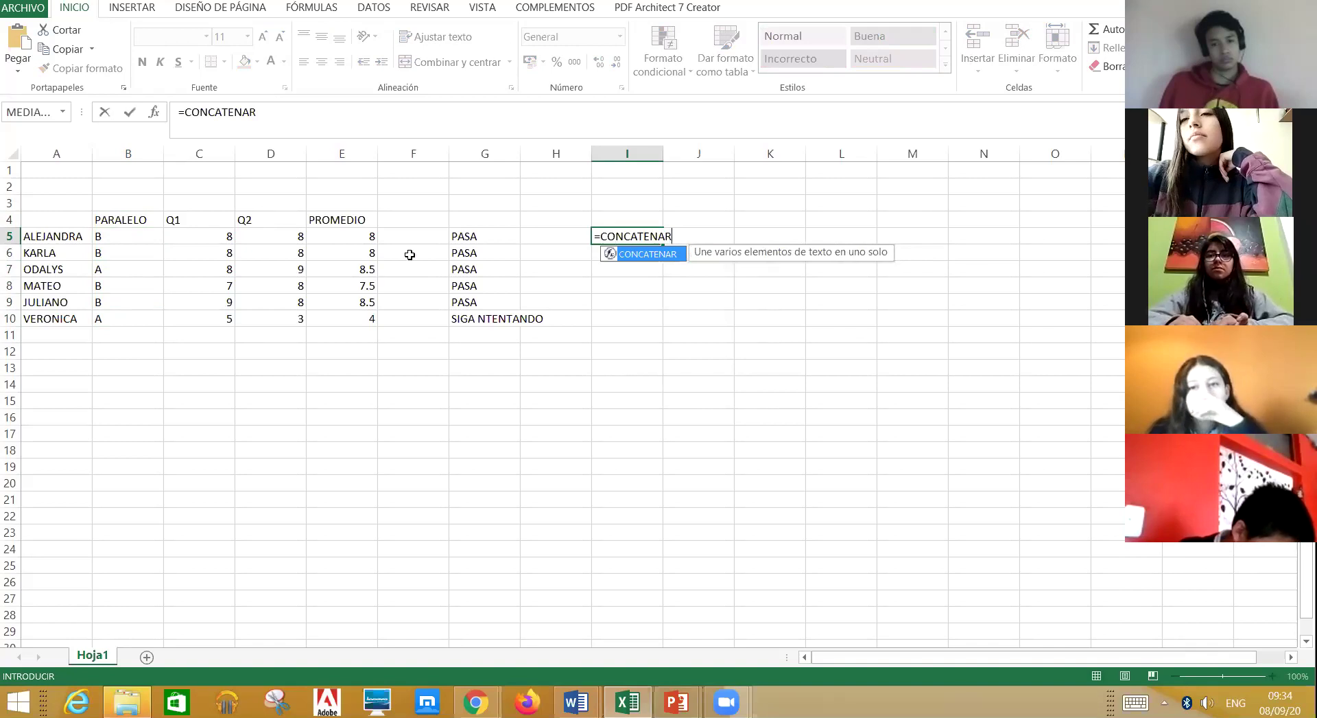
text(()
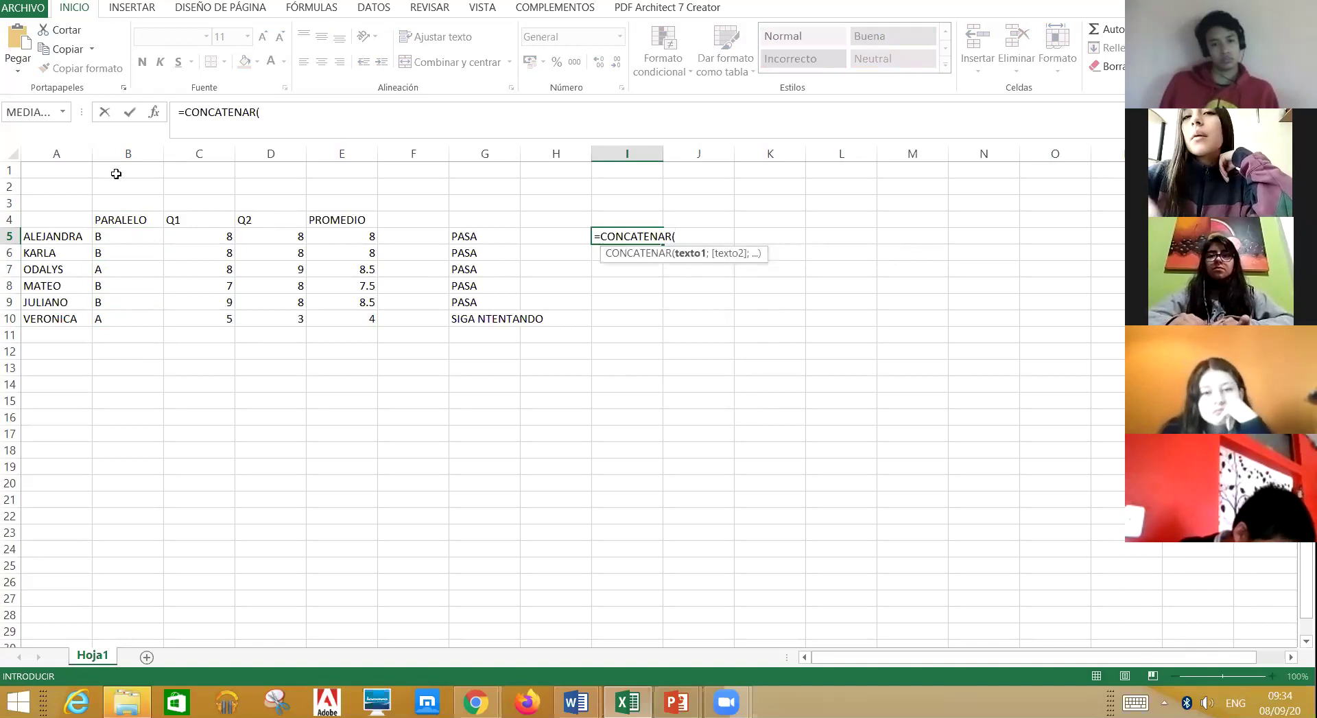
click(57, 237)
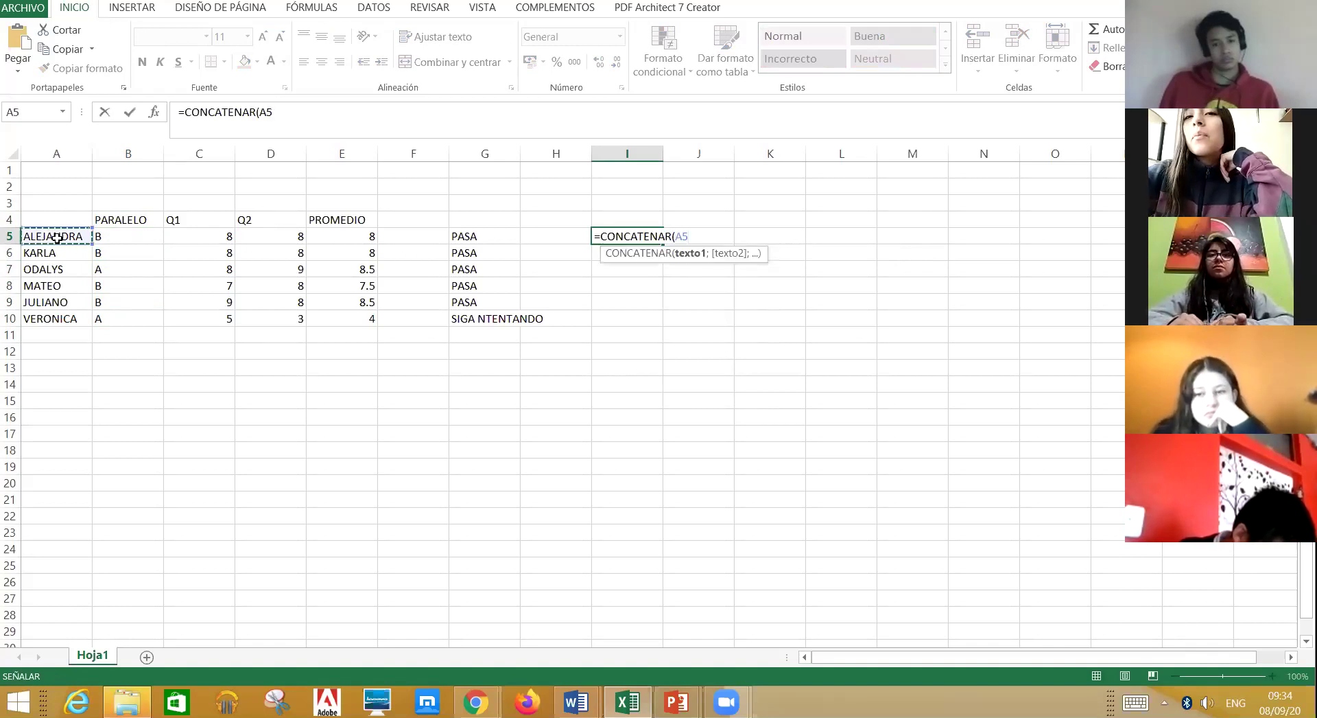
text(;)
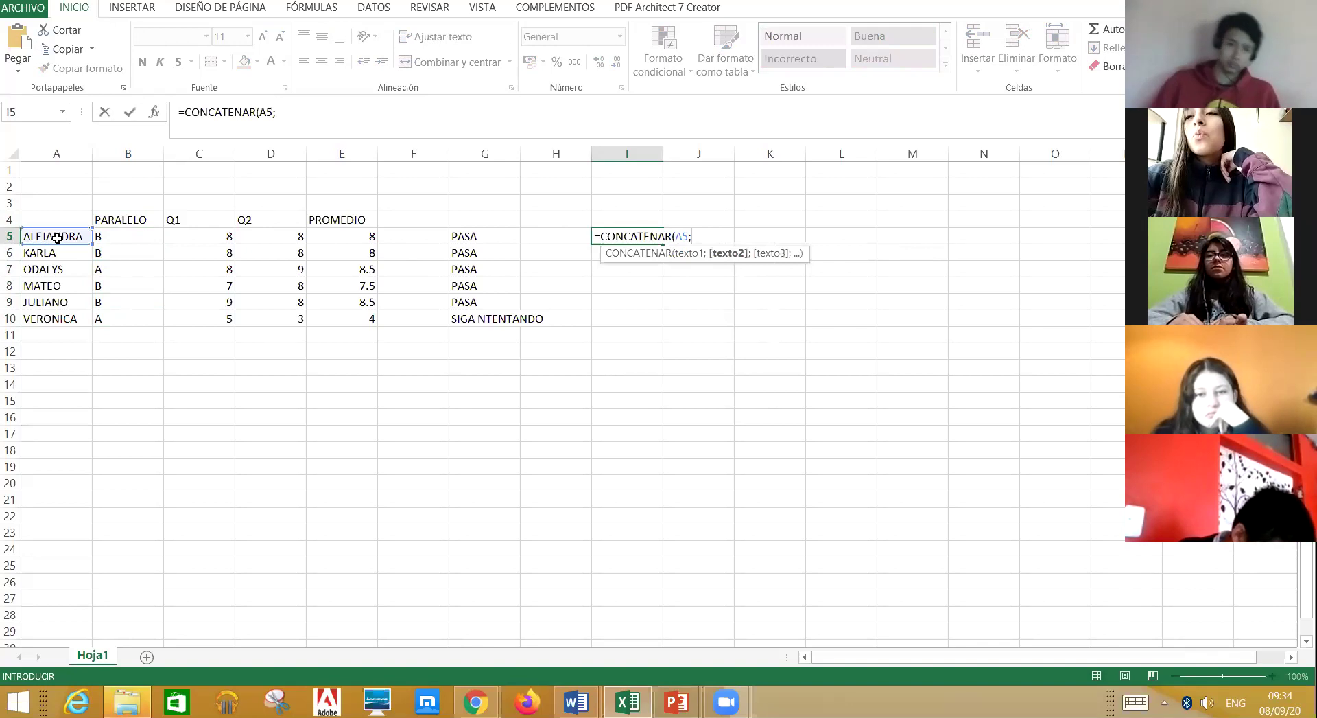
click(140, 238)
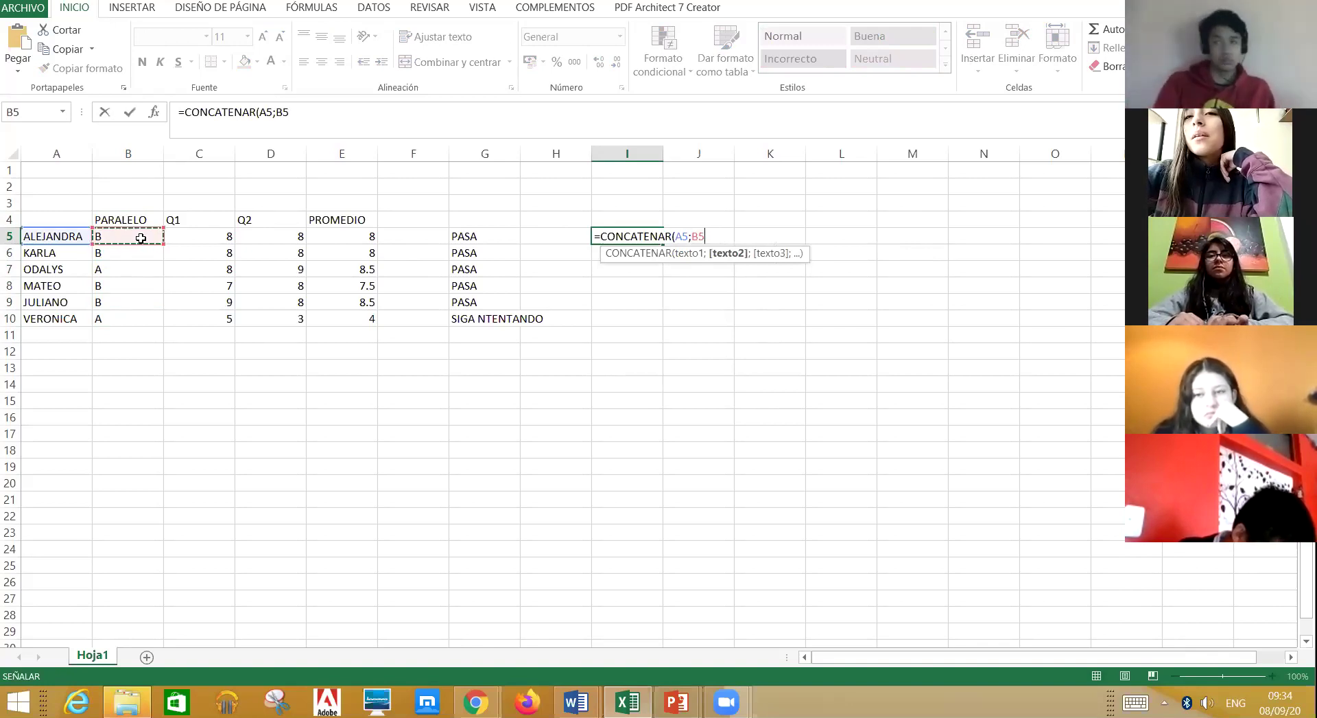
key(Return)
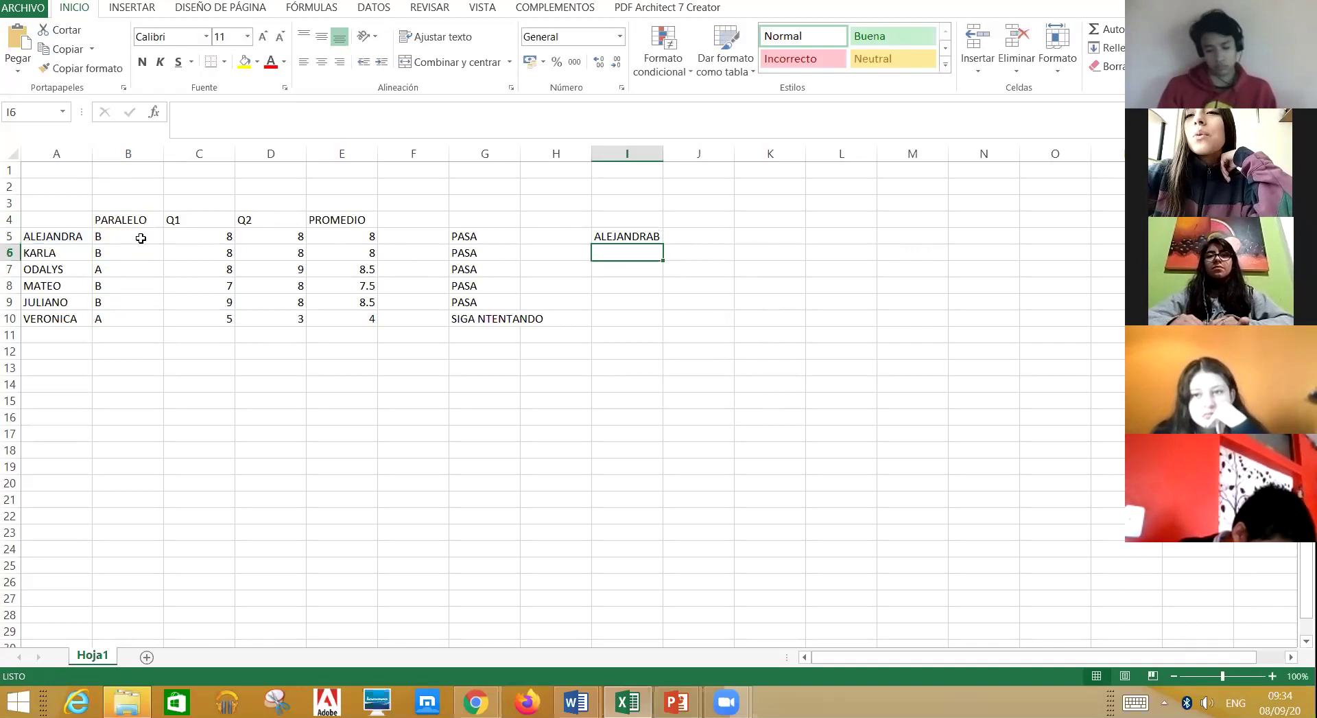
Widen column I and copy the CONCATENAR formula from I5 down through I10
drag(664, 148, 719, 148)
click(686, 235)
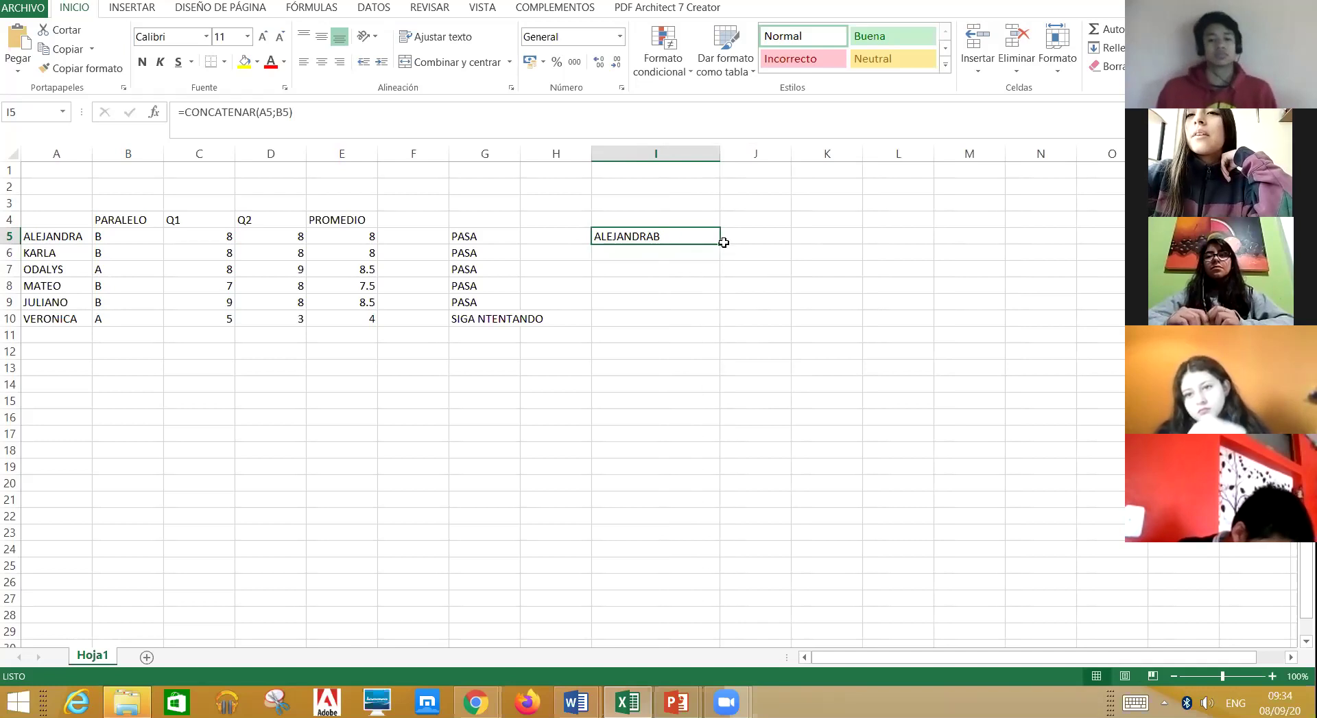
drag(719, 243, 719, 328)
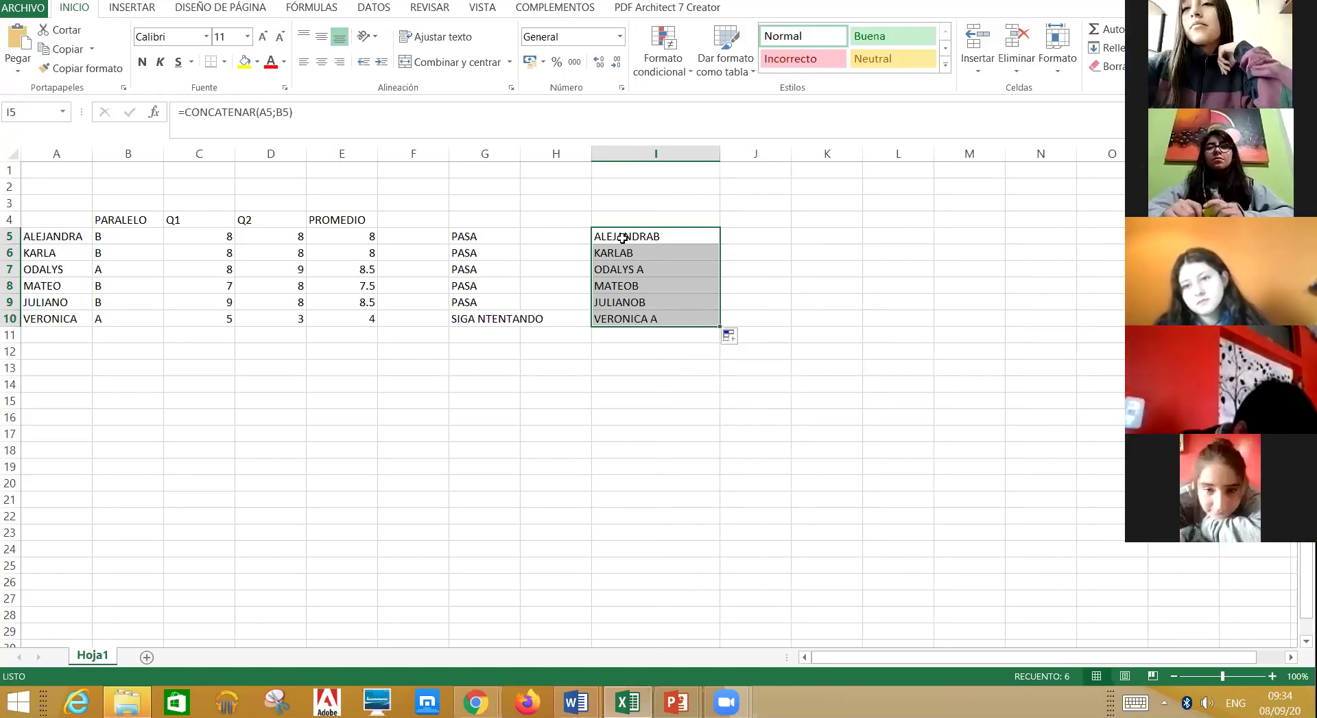
key(ctrl+Down)
click(627, 239)
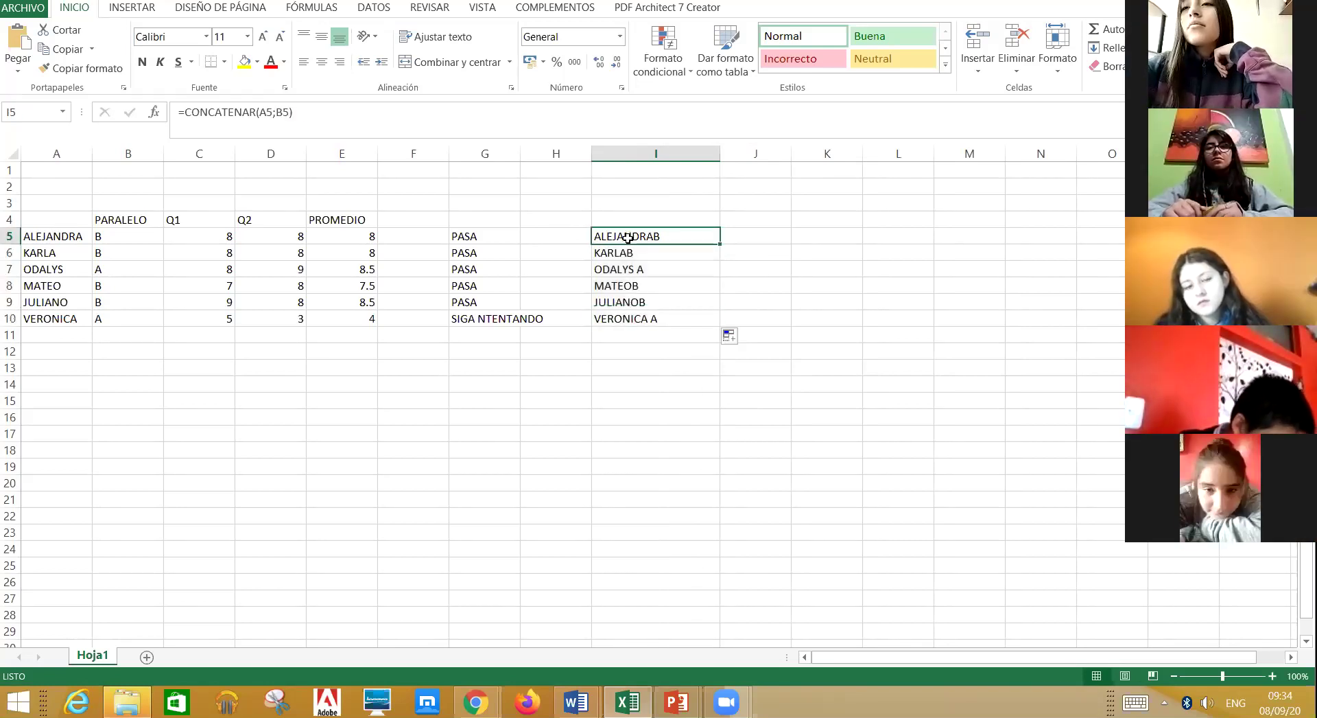
click(274, 112)
key(Right)
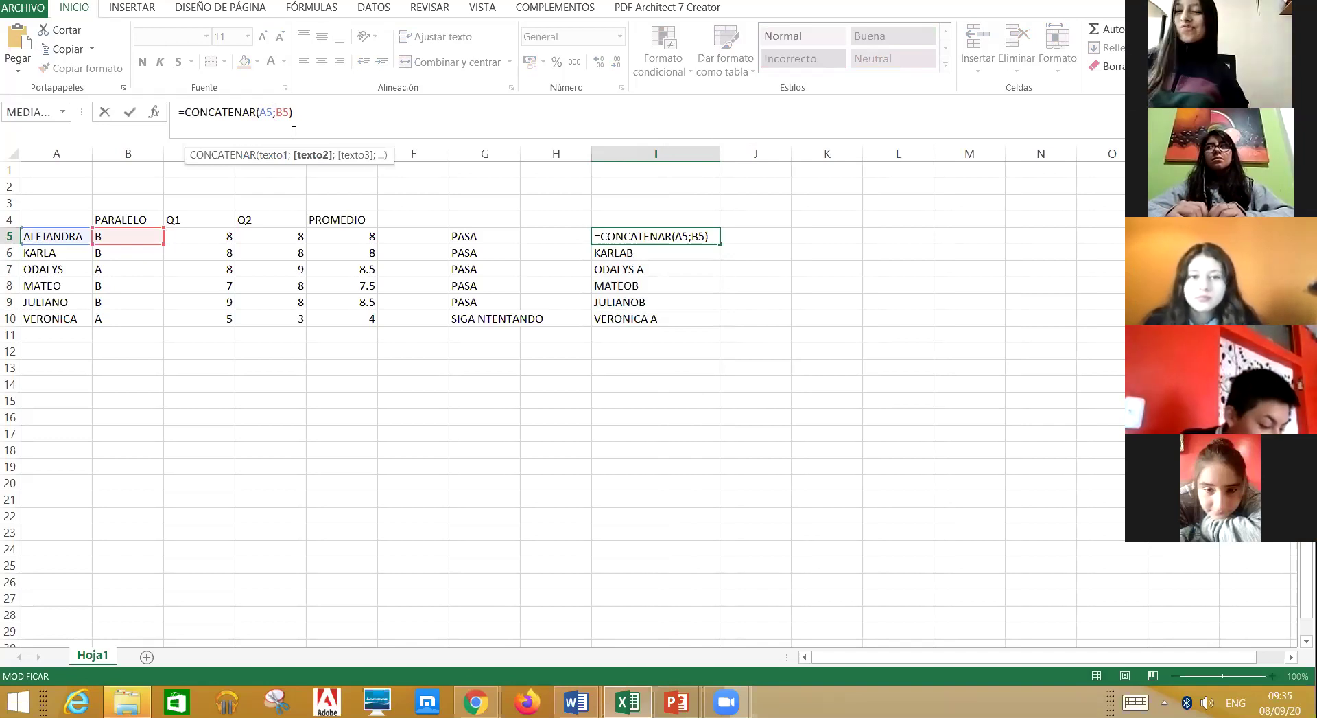
key(ctrl+Return)
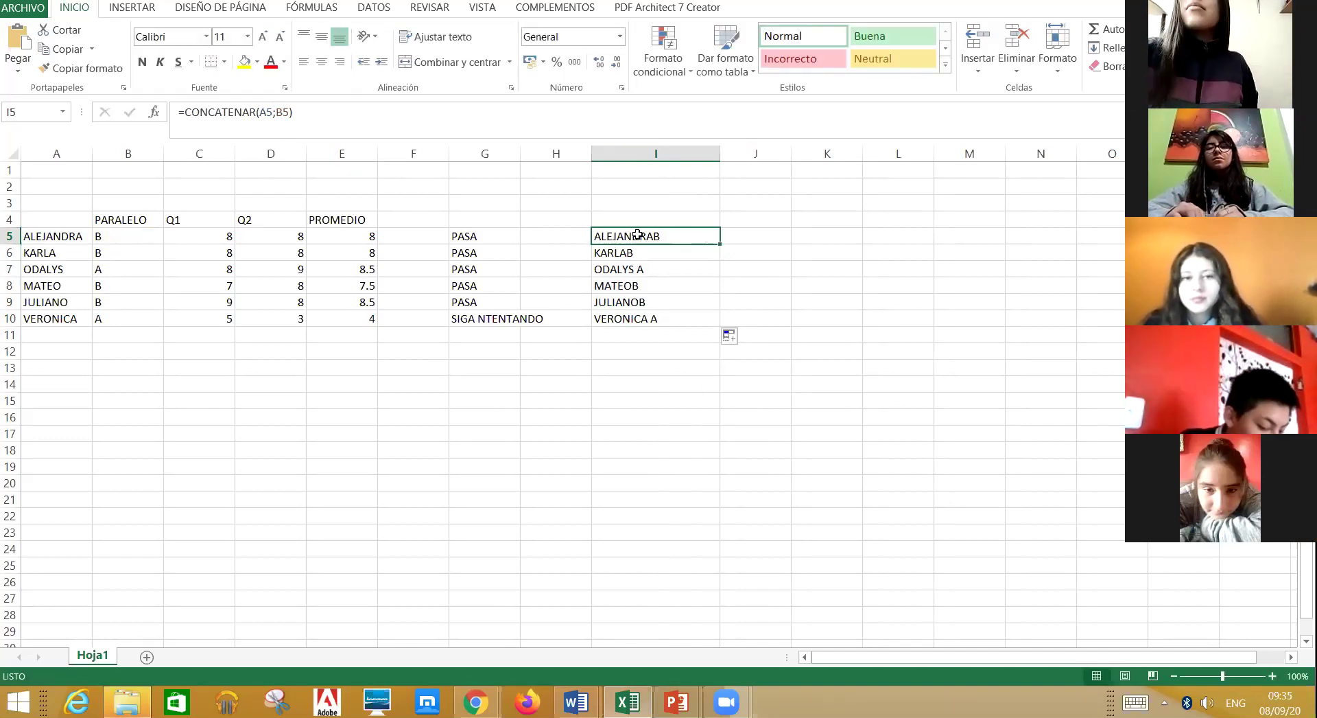
Add a comma separator to the I5 formula so it reads =CONCATENAR(A5;",";B5)
click(275, 113)
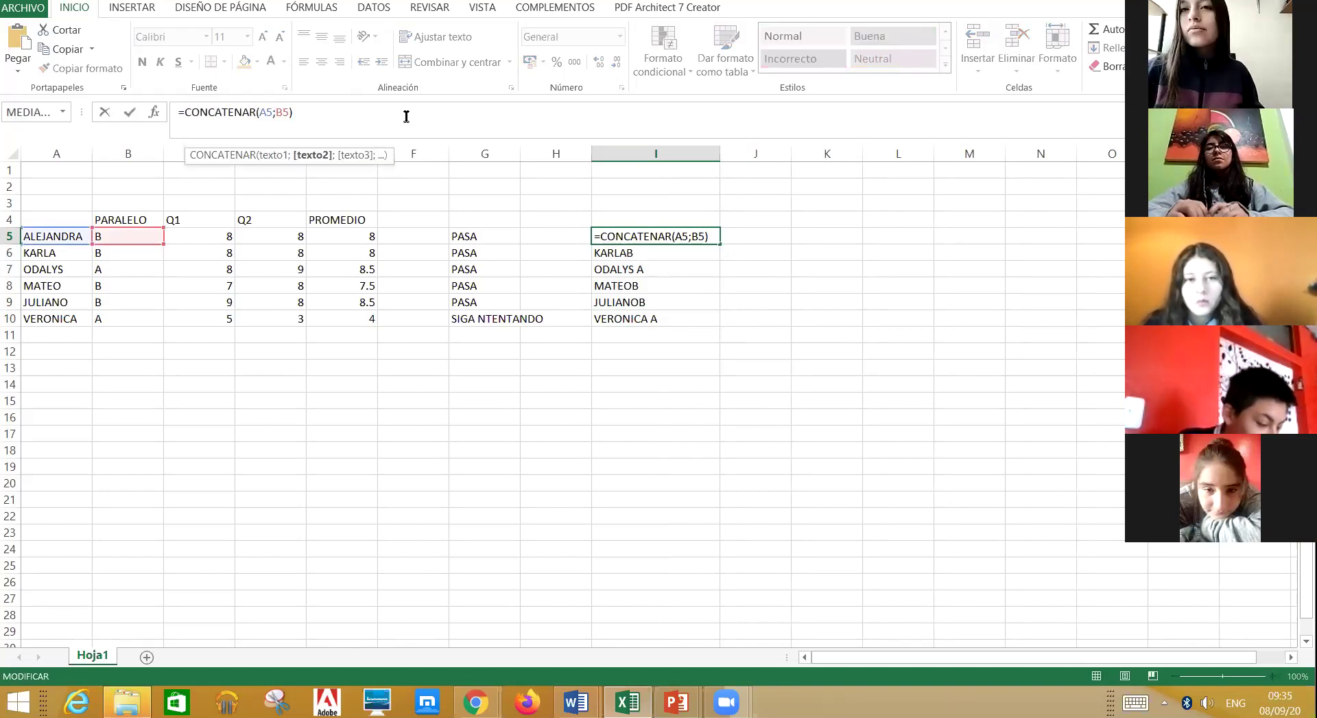
text(")
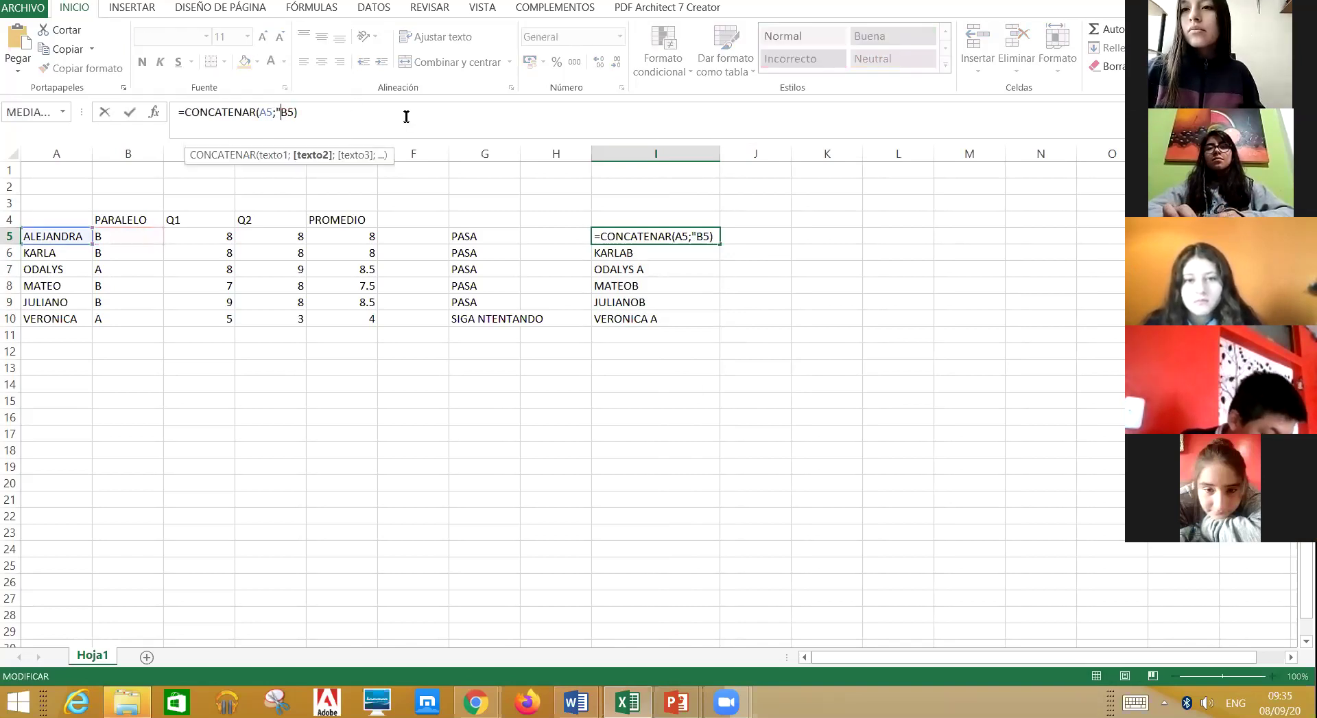
text(,")
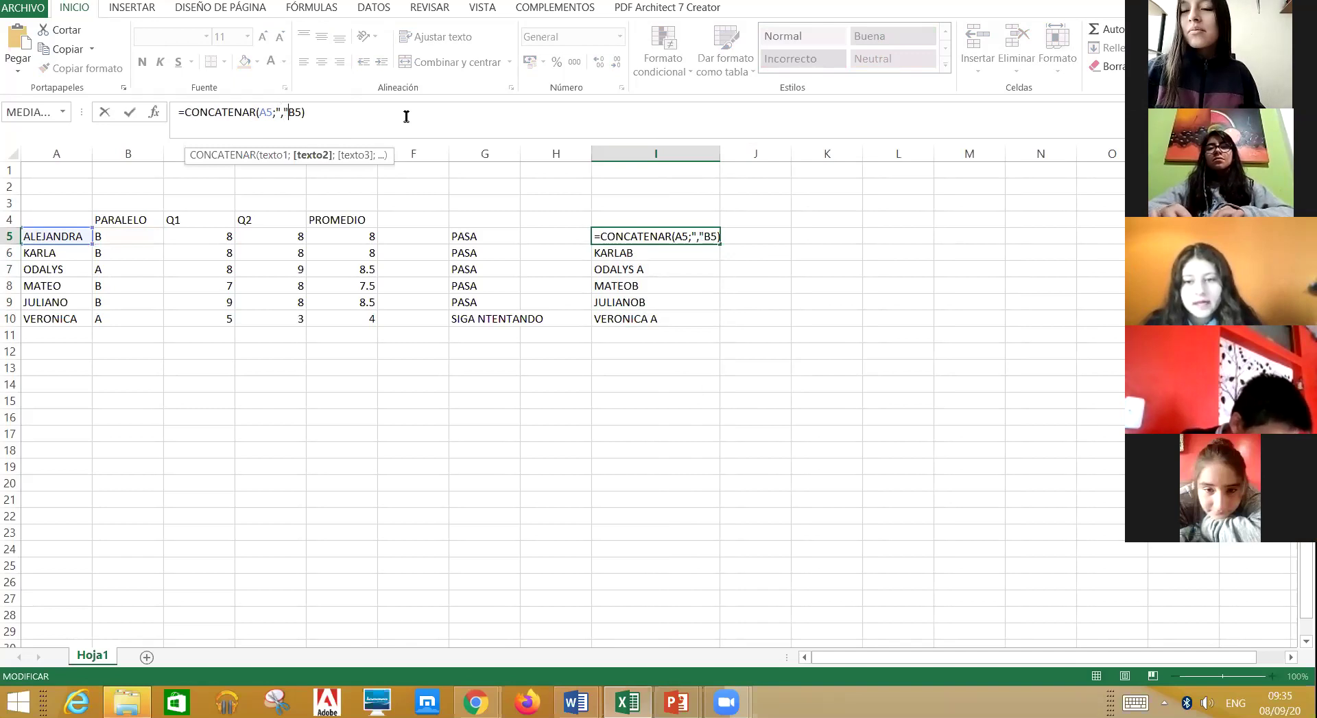
text(;)
click(406, 116)
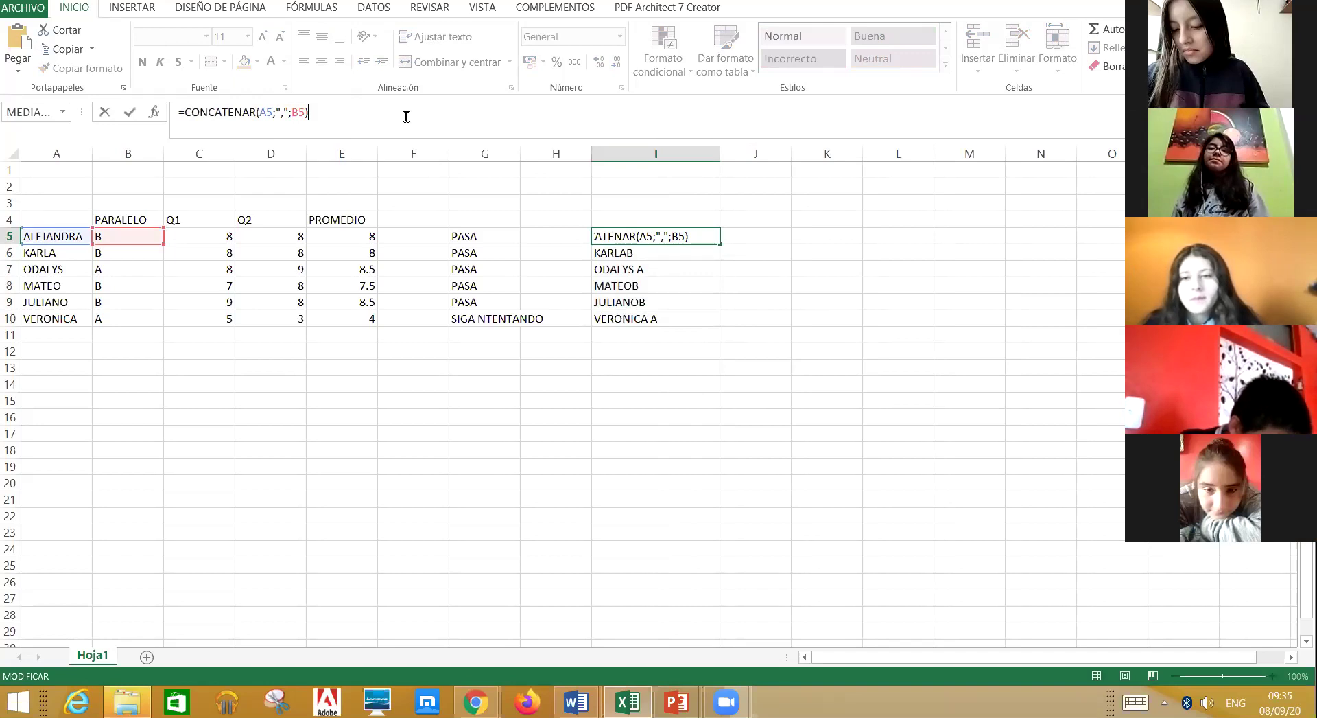
key(Return)
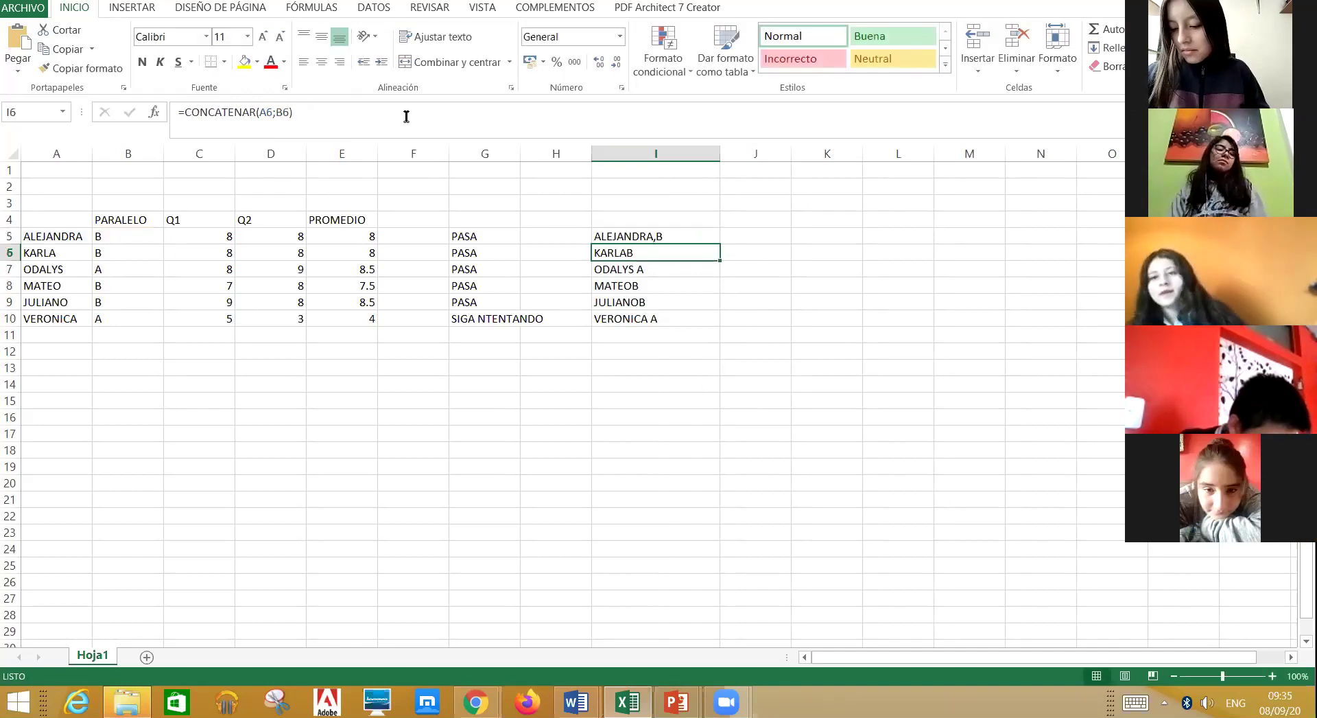
Copy the comma-separated CONCATENAR formula from I5 down through I10
click(705, 235)
drag(719, 245, 719, 330)
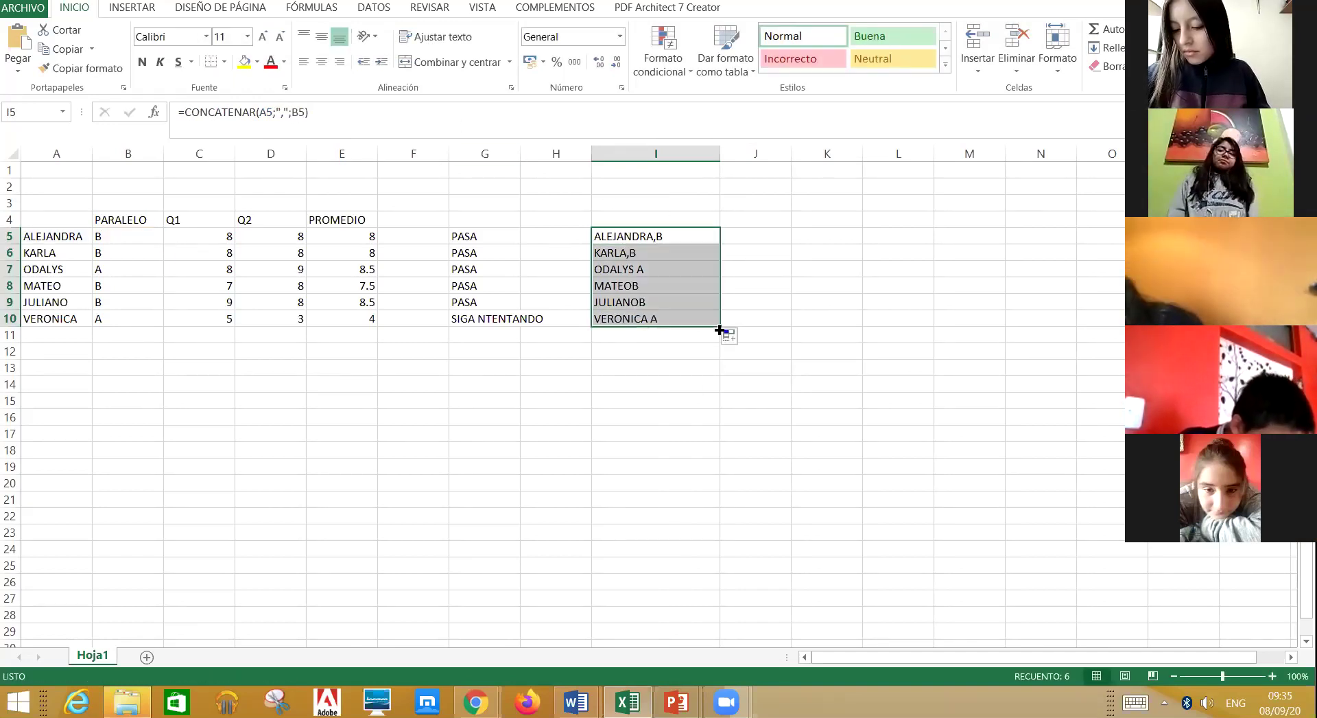
click(794, 238)
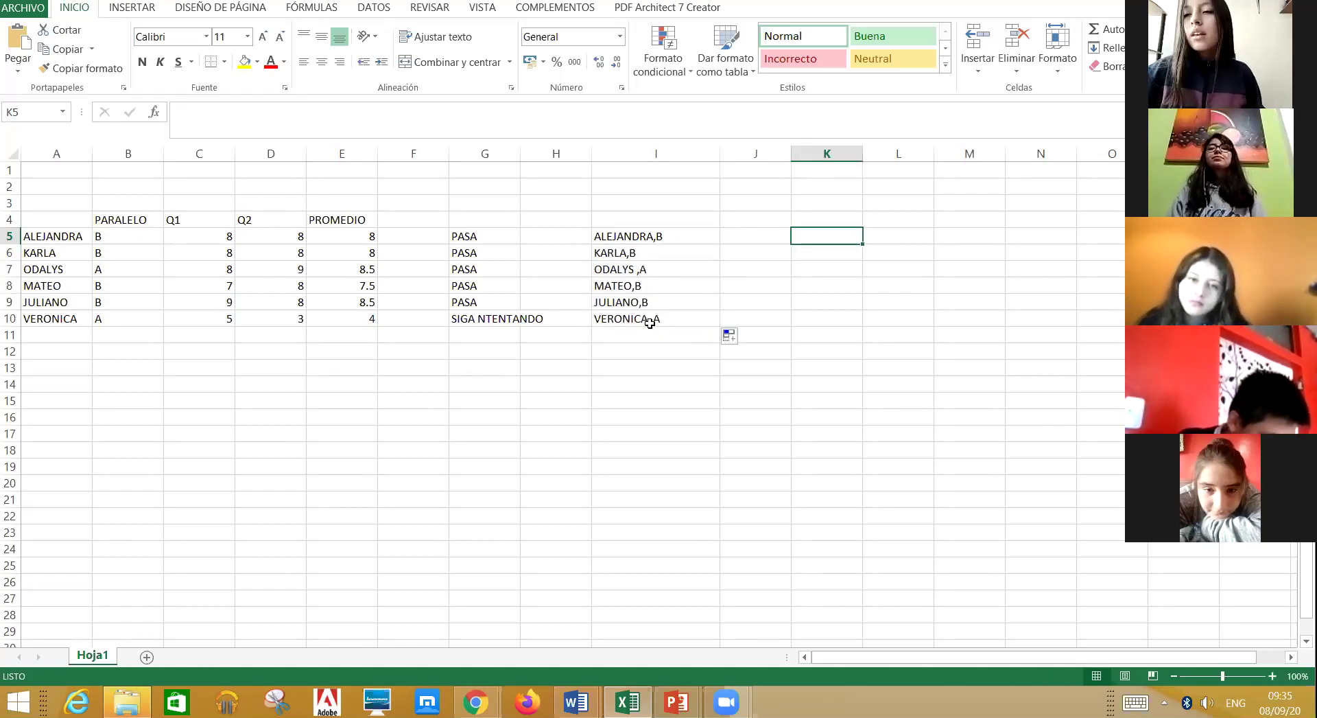